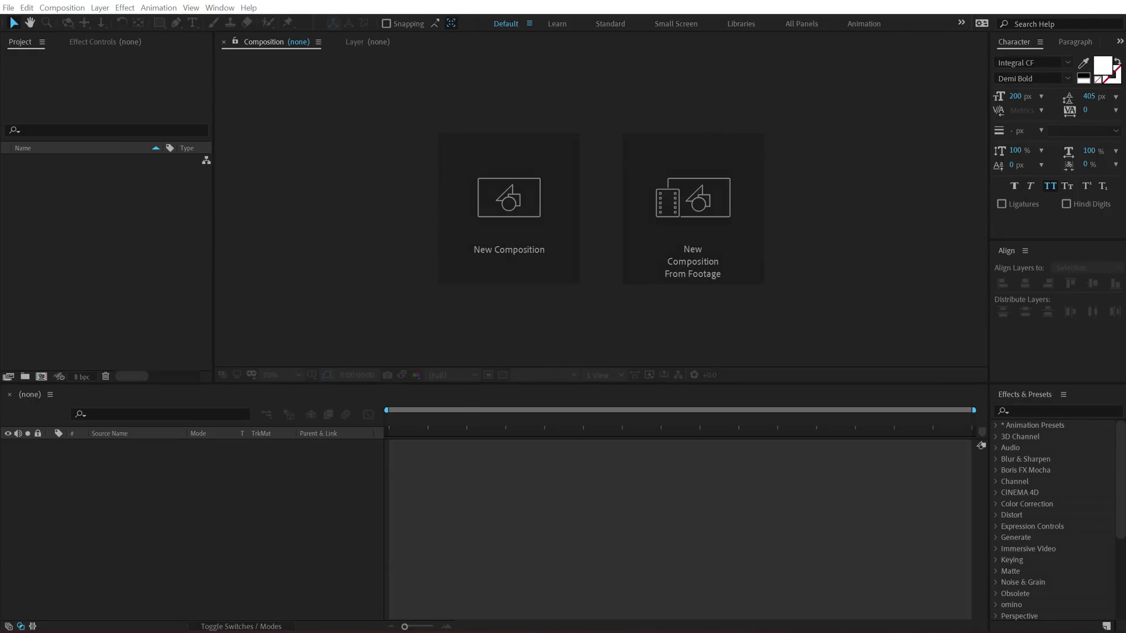
Step: Create a new composition named Render
left_click(493, 209)
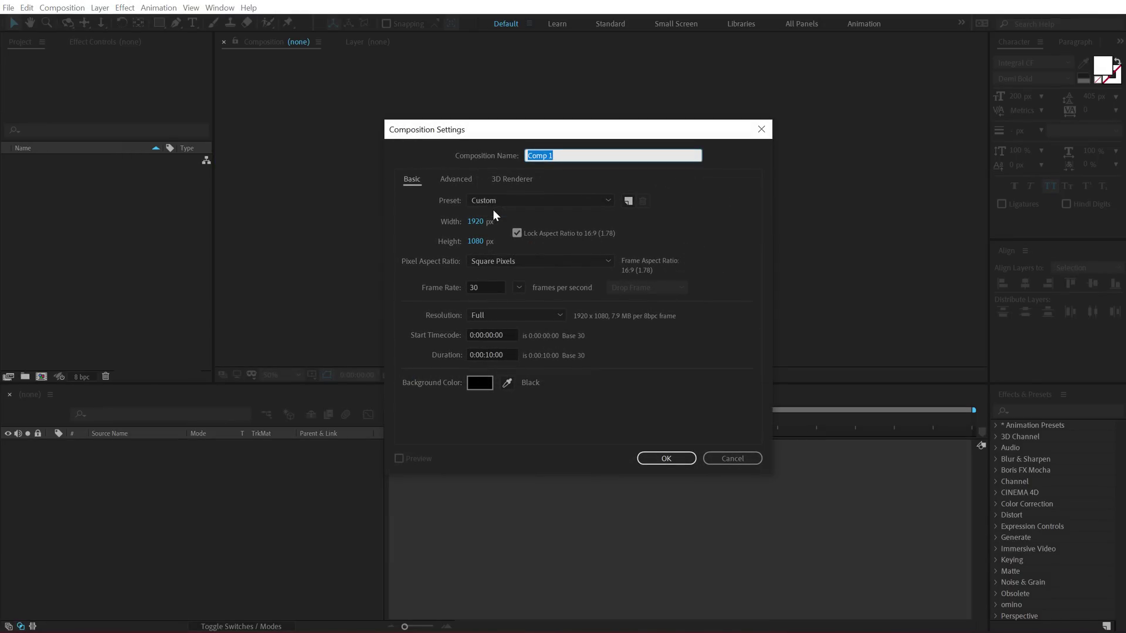
type("Render")
left_click(659, 458)
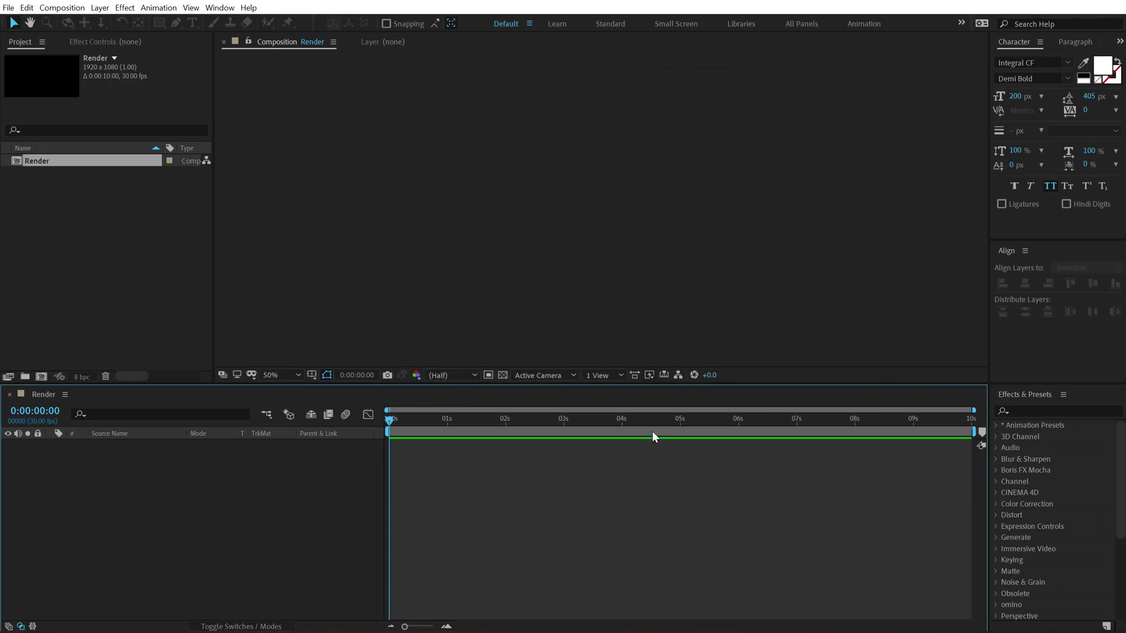
Step: Create a second composition named Text_01
left_click(41, 376)
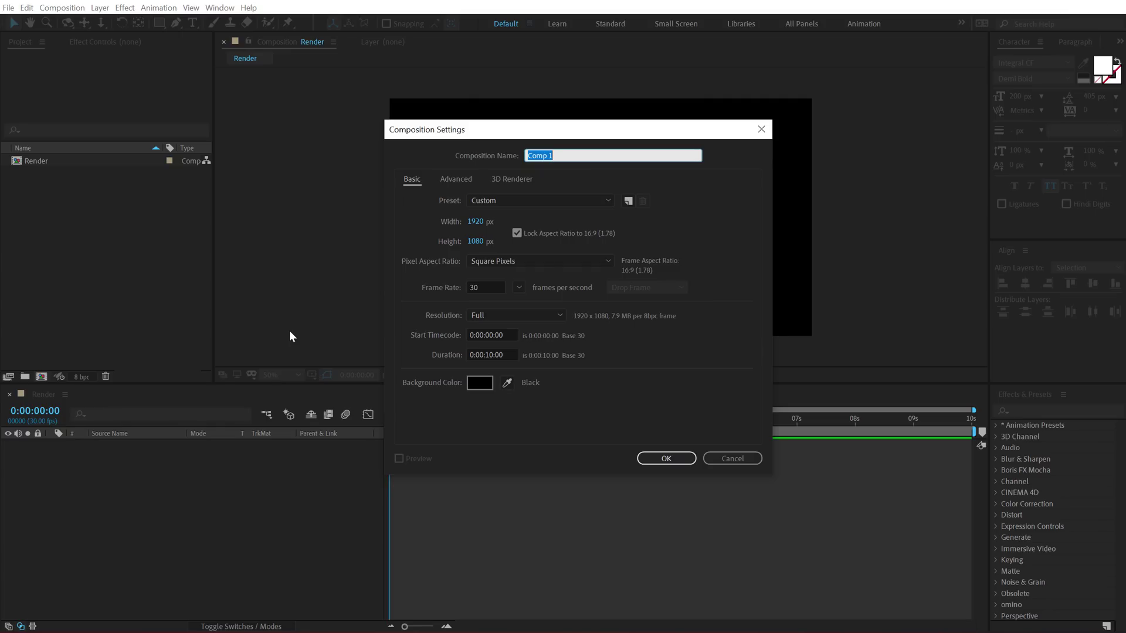
type("Text_01")
key("Return")
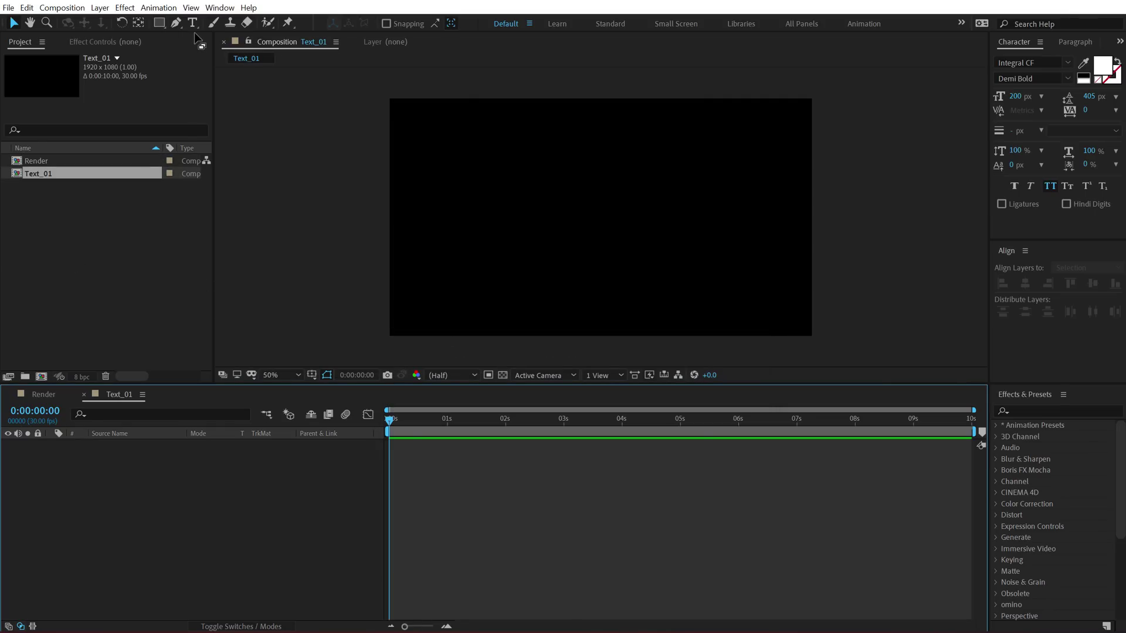
Step: Add a text layer reading 'motion' in the Text_01 composition
left_click(193, 23)
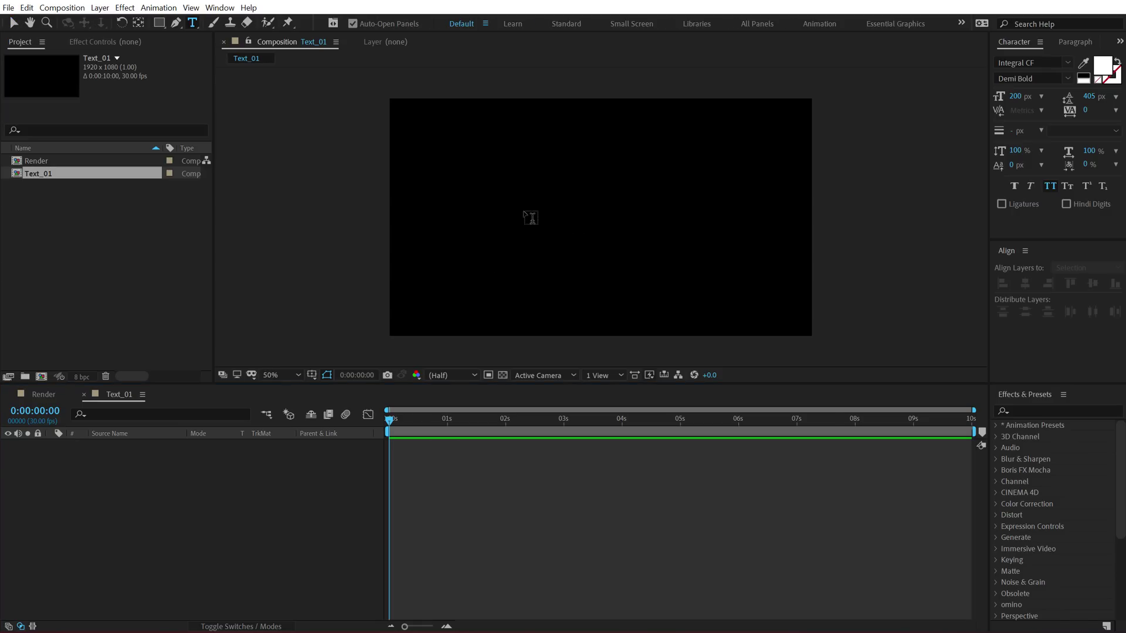
left_click(528, 219)
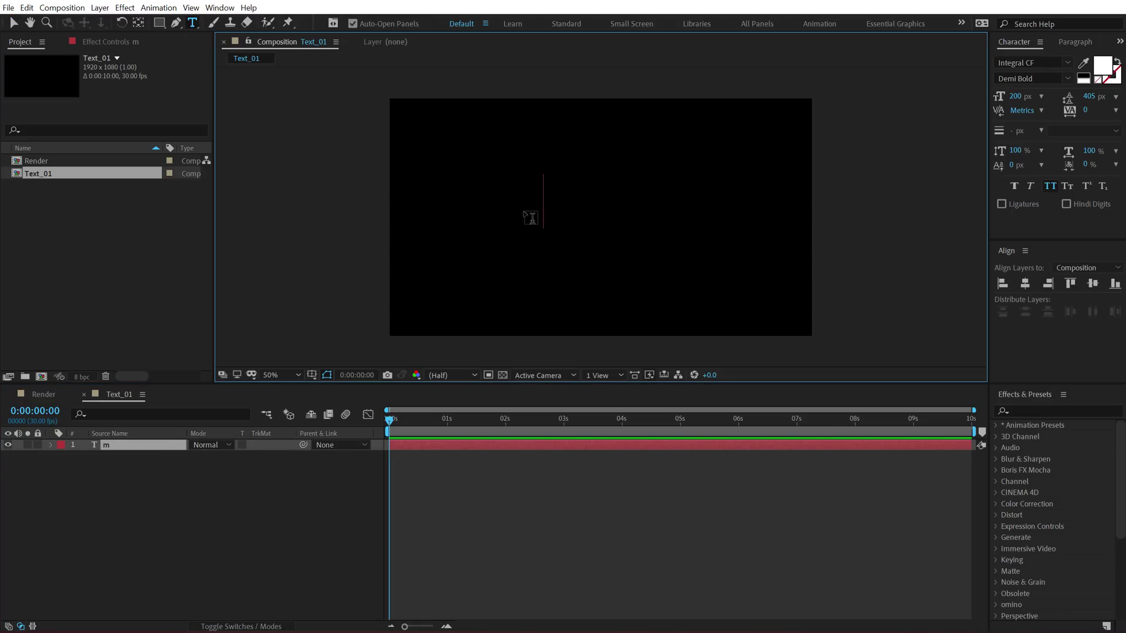
type("motion")
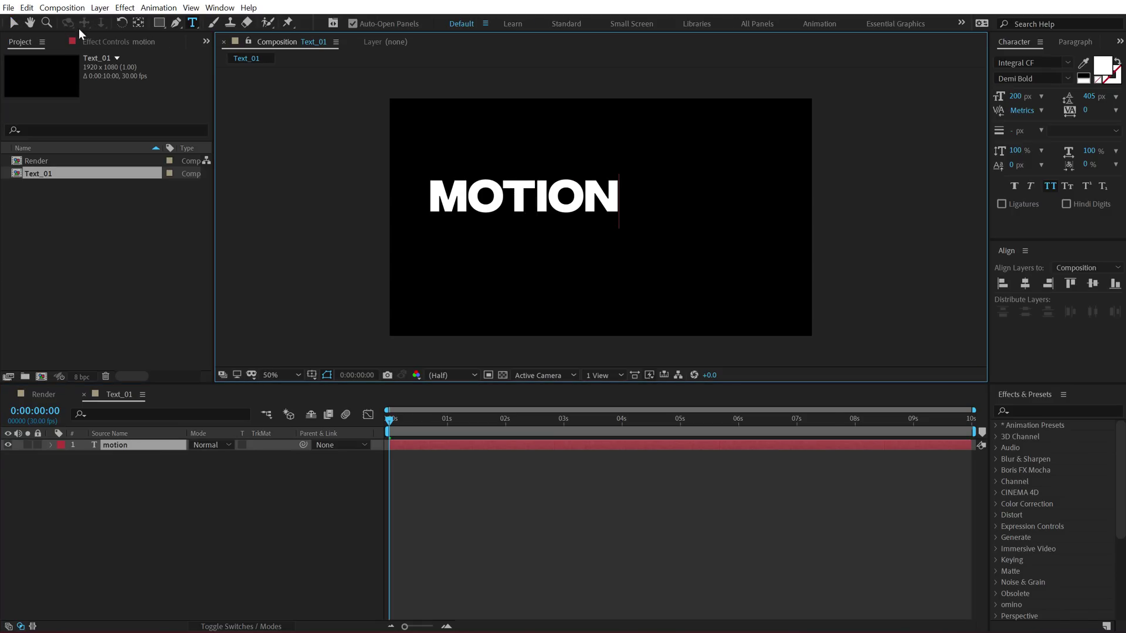
Step: Centre the MOTION text horizontally and vertically in the frame
left_click(13, 23)
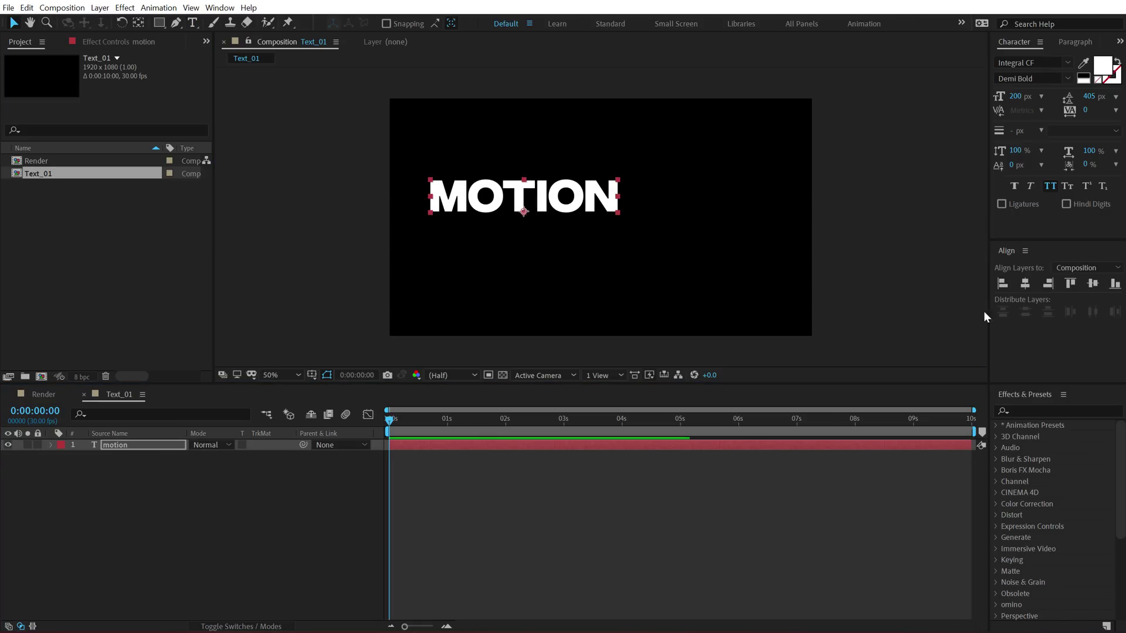
left_click(1027, 283)
left_click(1092, 284)
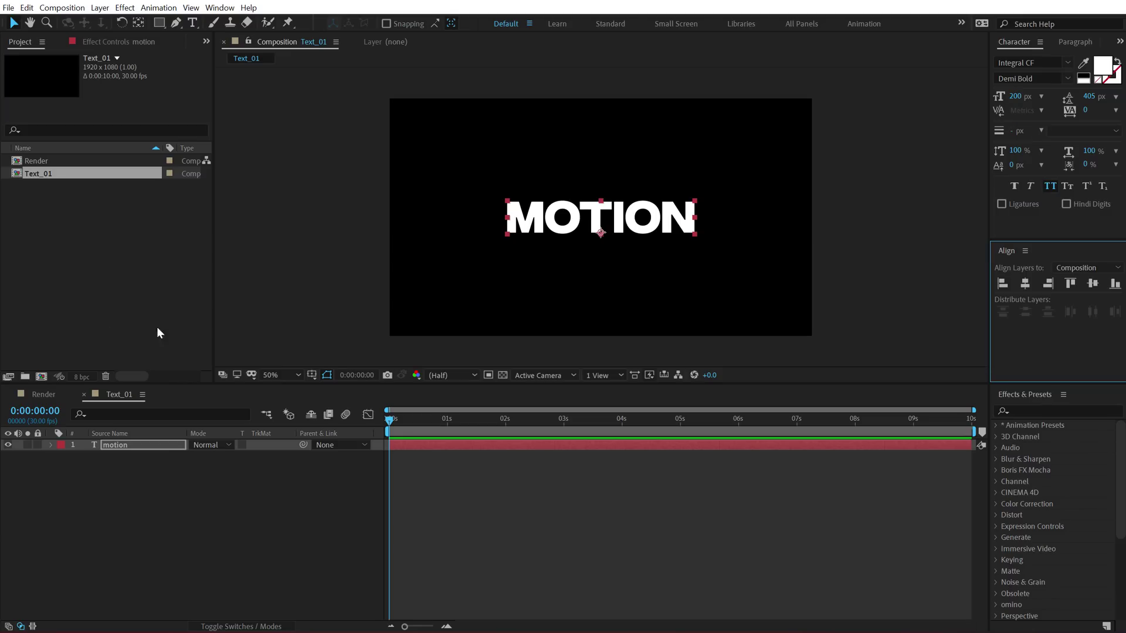
Step: Apply Gradient Ramp to the MOTION text, with its start and end points on the text's top and bottom
left_click(1029, 412)
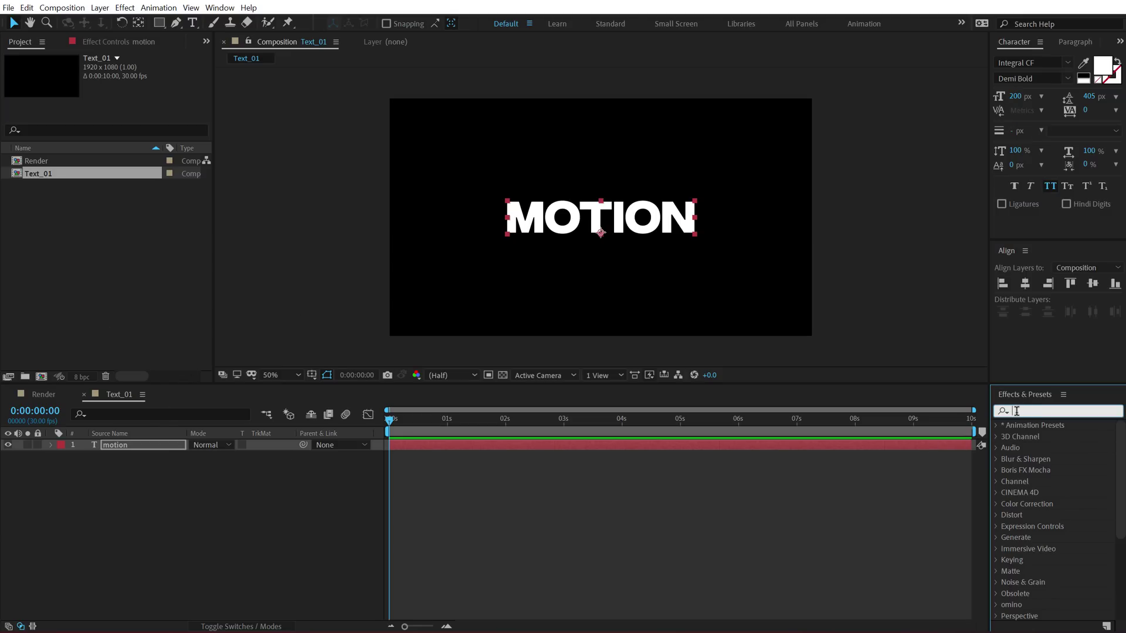
type("ramp")
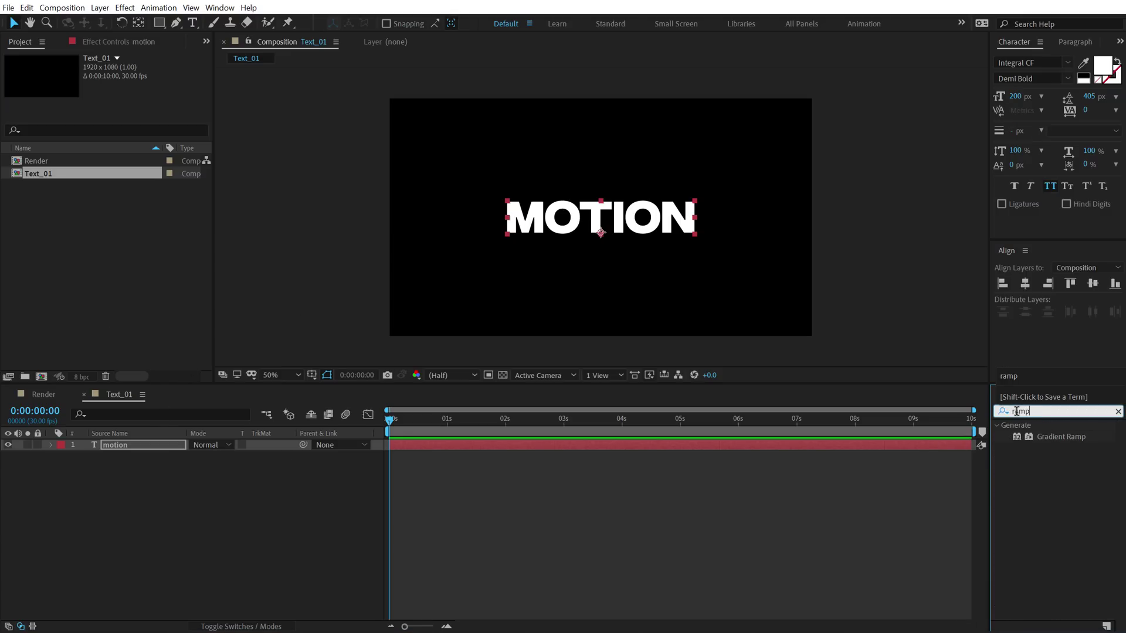
double_click(1050, 435)
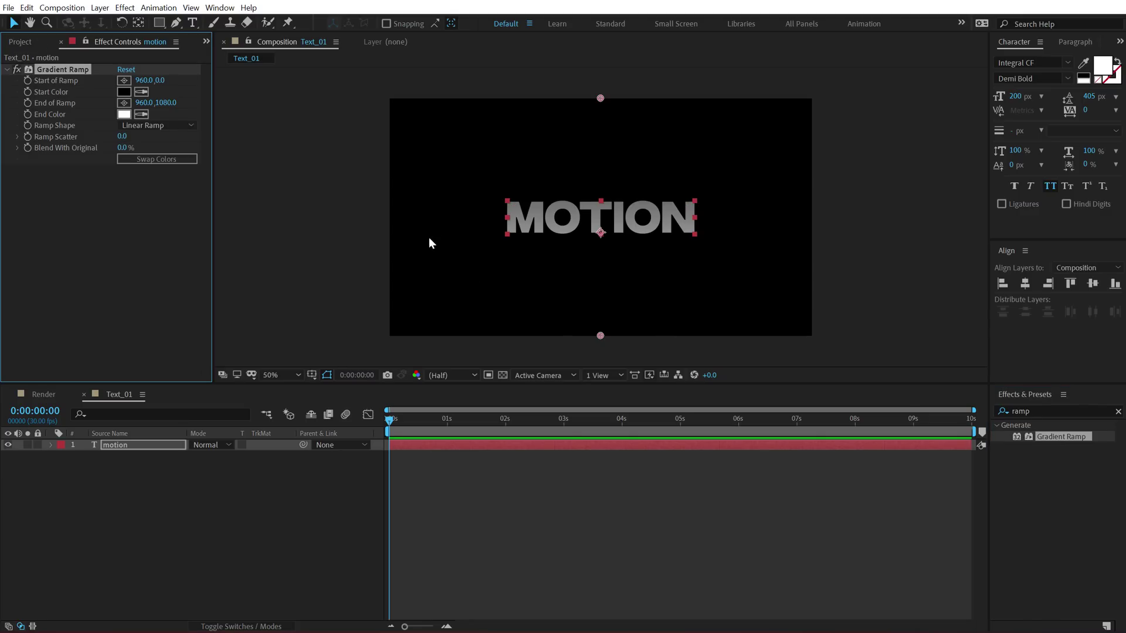
left_click_drag(600, 335, 604, 237)
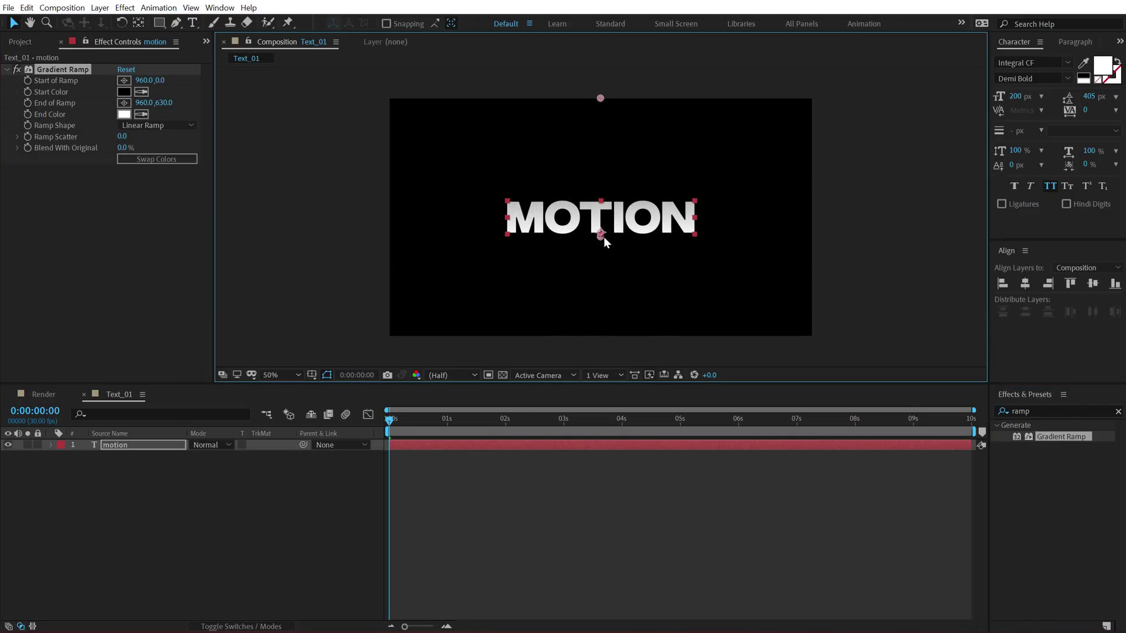
left_click_drag(600, 99, 604, 198)
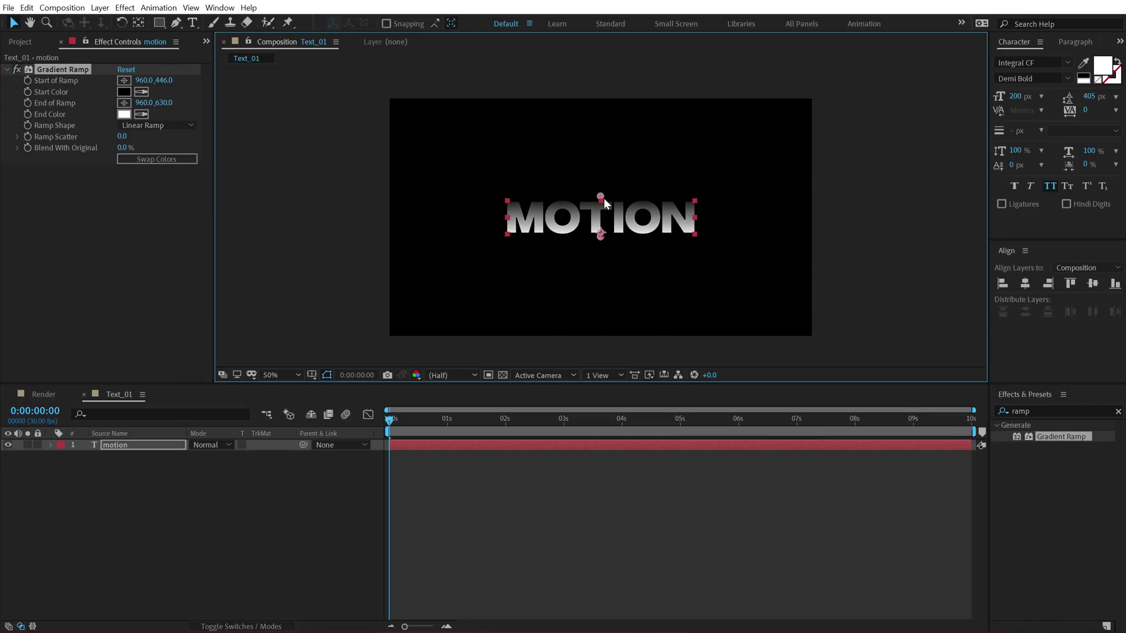
Step: Set the ramp's start colour to a fully saturated yellow
left_click(124, 91)
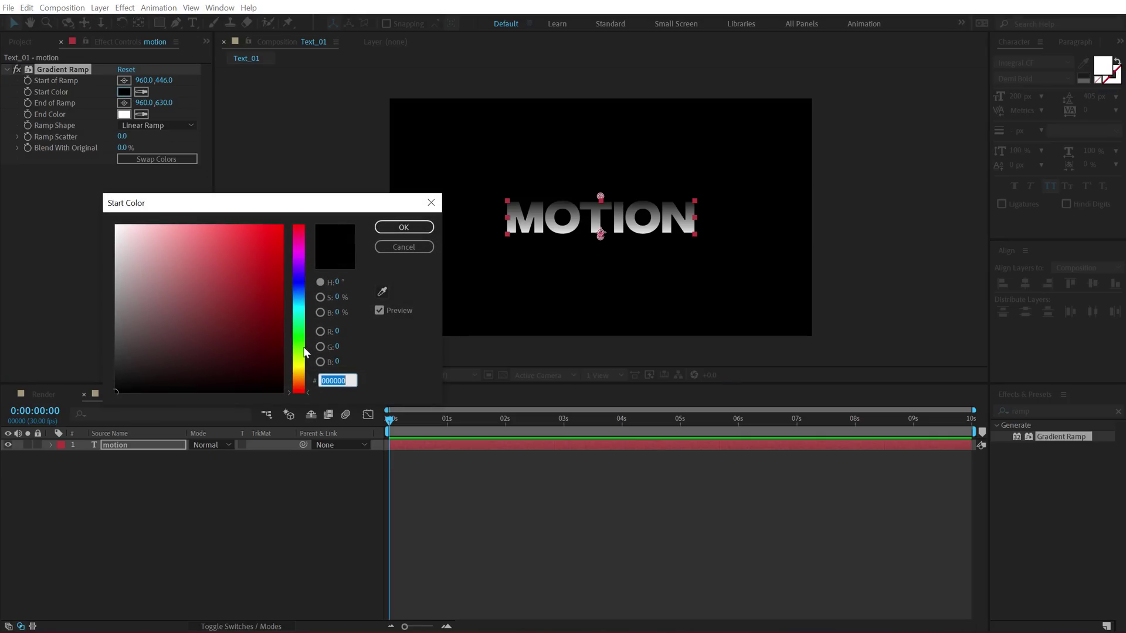
left_click(306, 361)
left_click(305, 364)
left_click(282, 227)
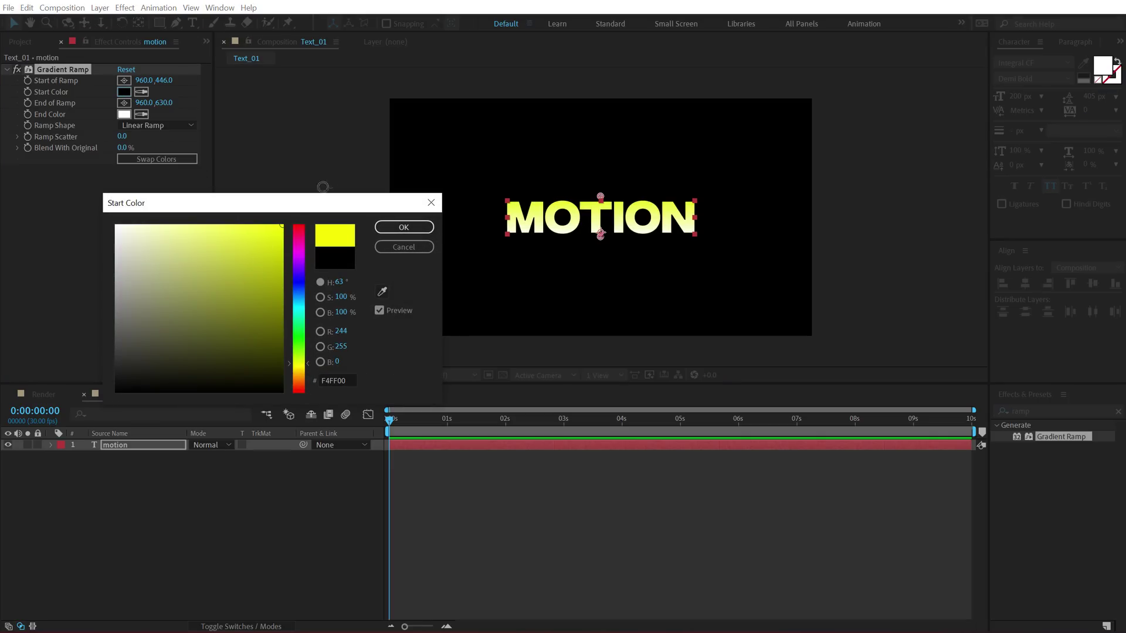
left_click(396, 230)
Step: Set the ramp's end colour to saturated orange and view the comp at 100%
left_click(127, 115)
left_click(299, 378)
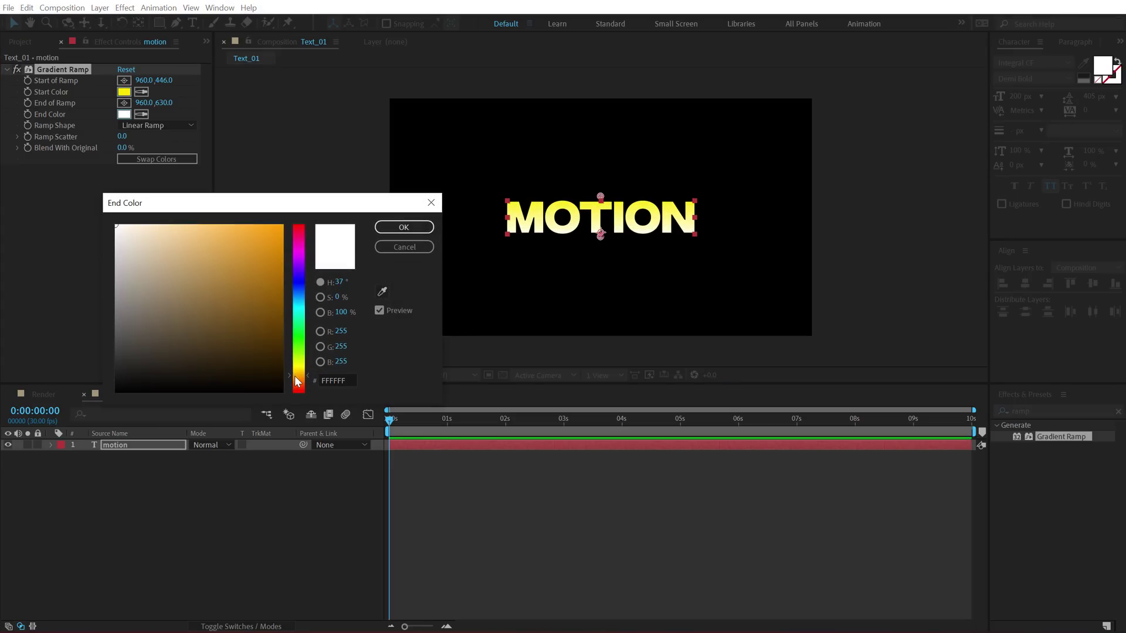
left_click_drag(243, 275, 309, 200)
left_click(404, 227)
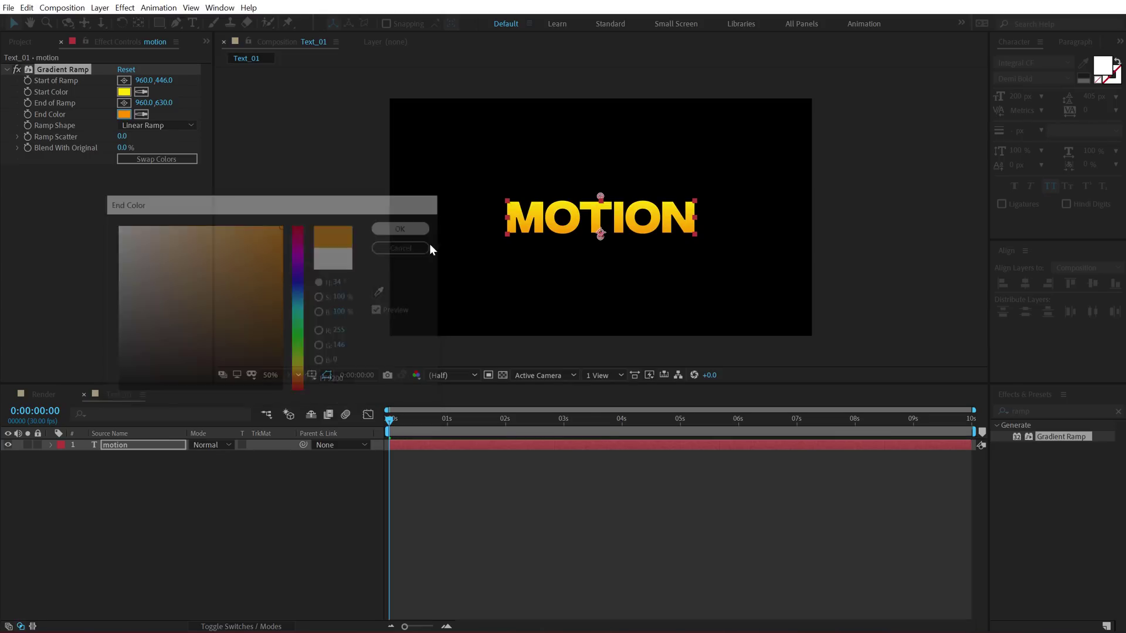
key("slash")
left_click(568, 307)
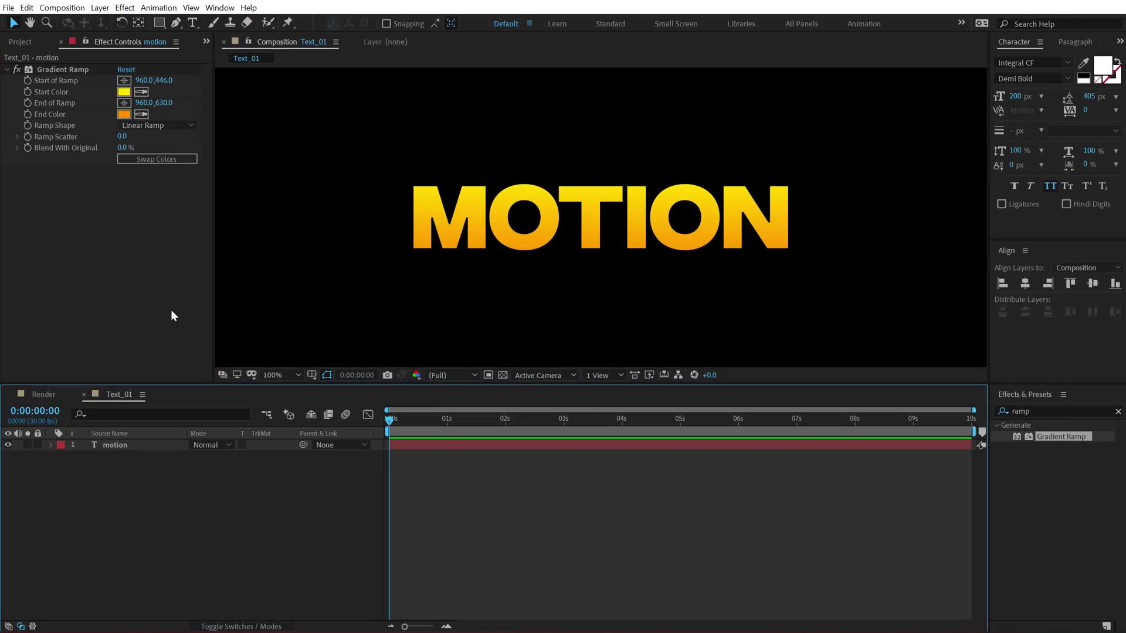
Step: Duplicate Text_01 as Text_02 and open it
left_click(31, 44)
left_click(71, 259)
left_click(37, 173)
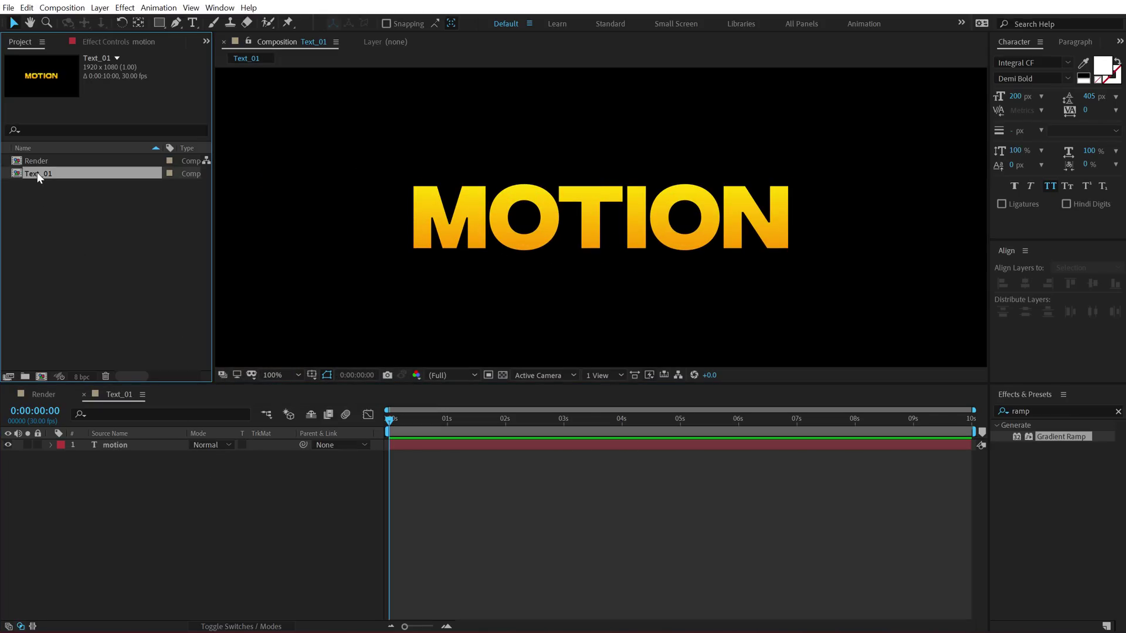
key("ctrl+d")
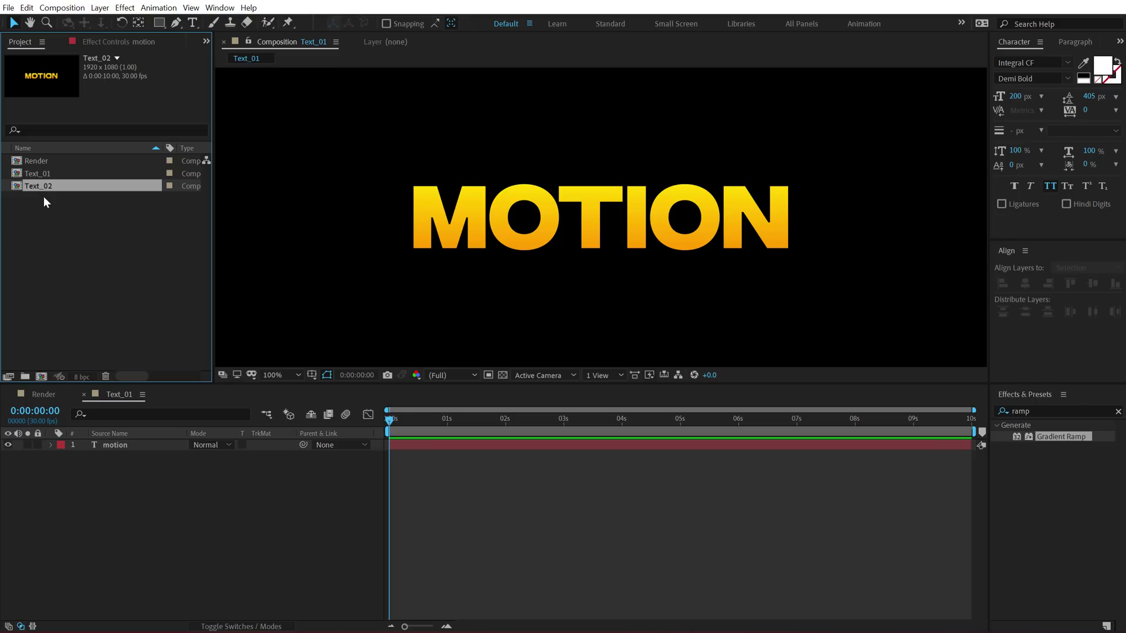
double_click(41, 186)
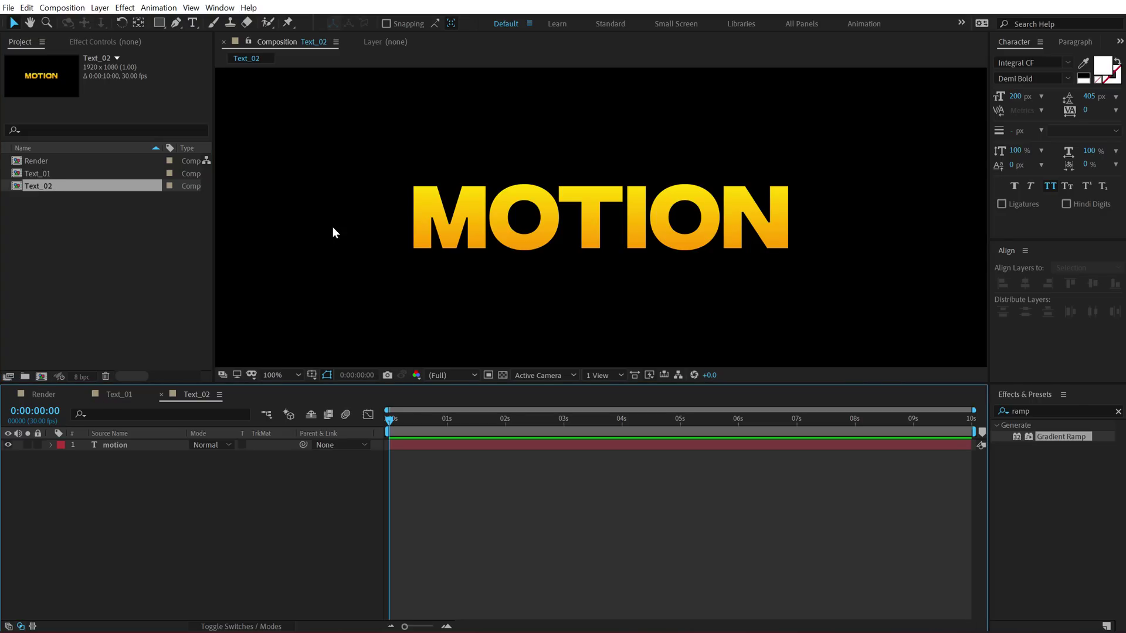
Step: Replace the MOTION text with 'design'
left_click(588, 222)
type("design")
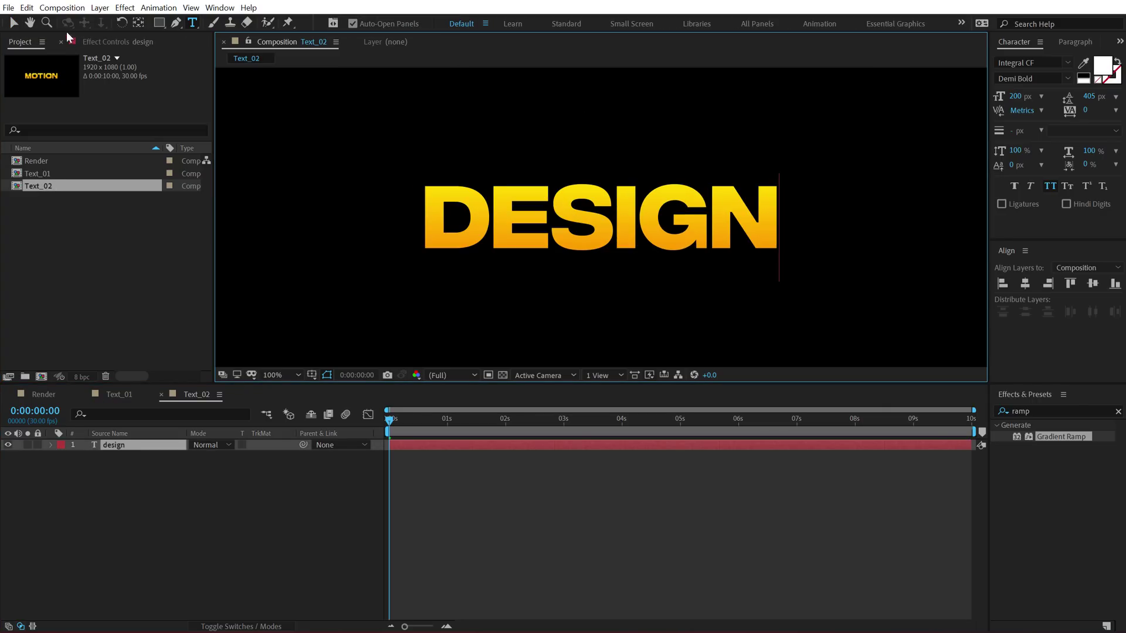
left_click(13, 22)
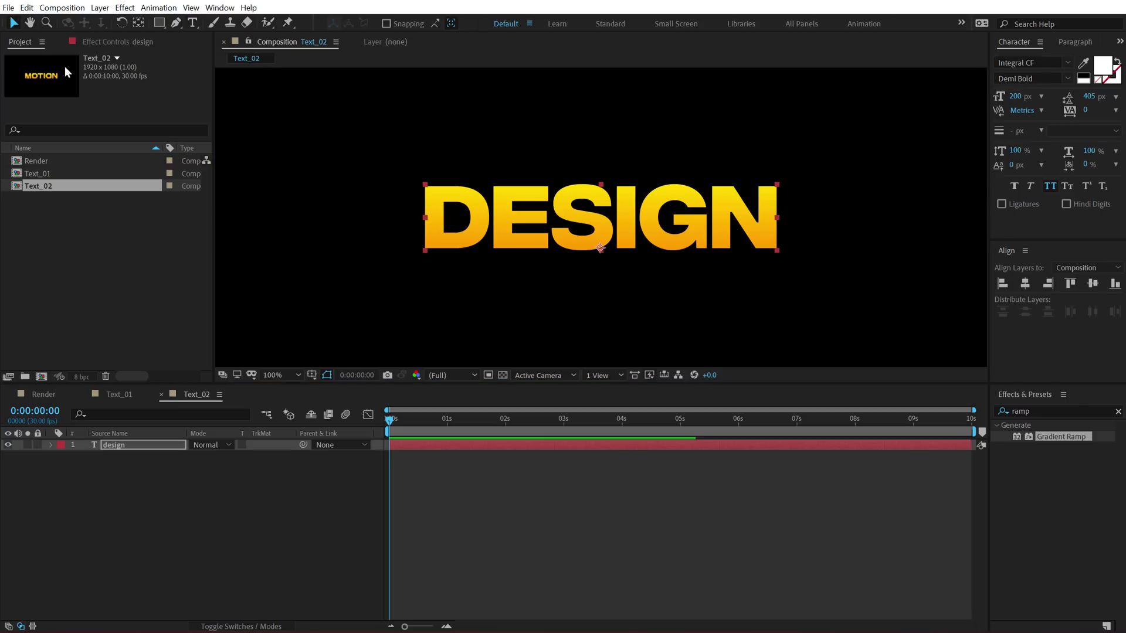
Step: Recolour the Gradient Ramp from cyan at the start to blue at the end
left_click(109, 42)
left_click(123, 91)
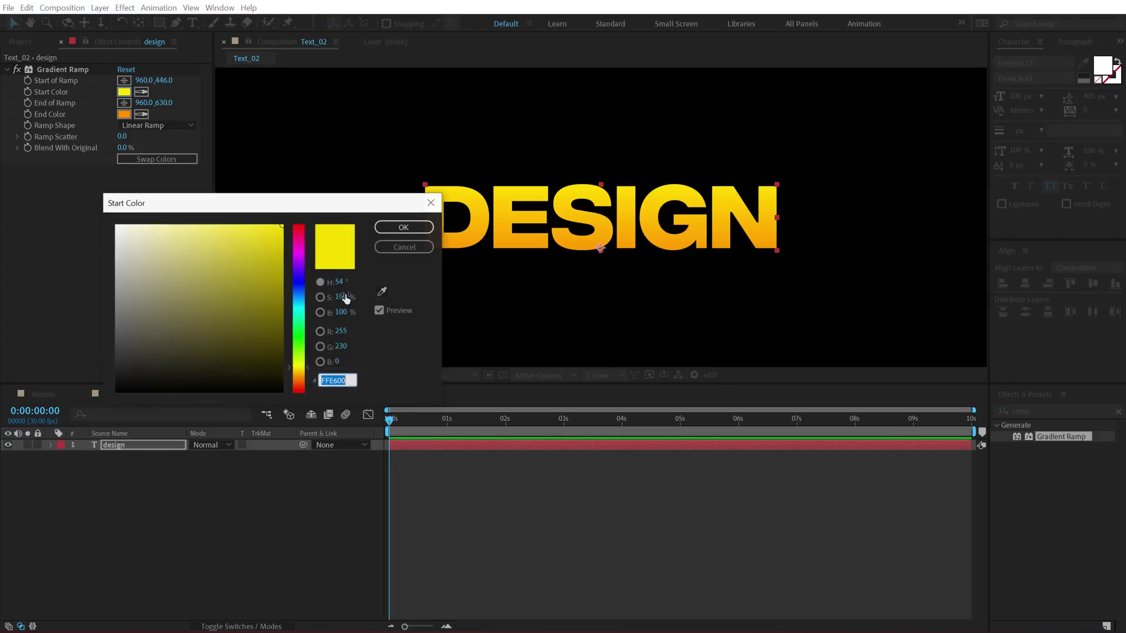
left_click(299, 305)
left_click(403, 228)
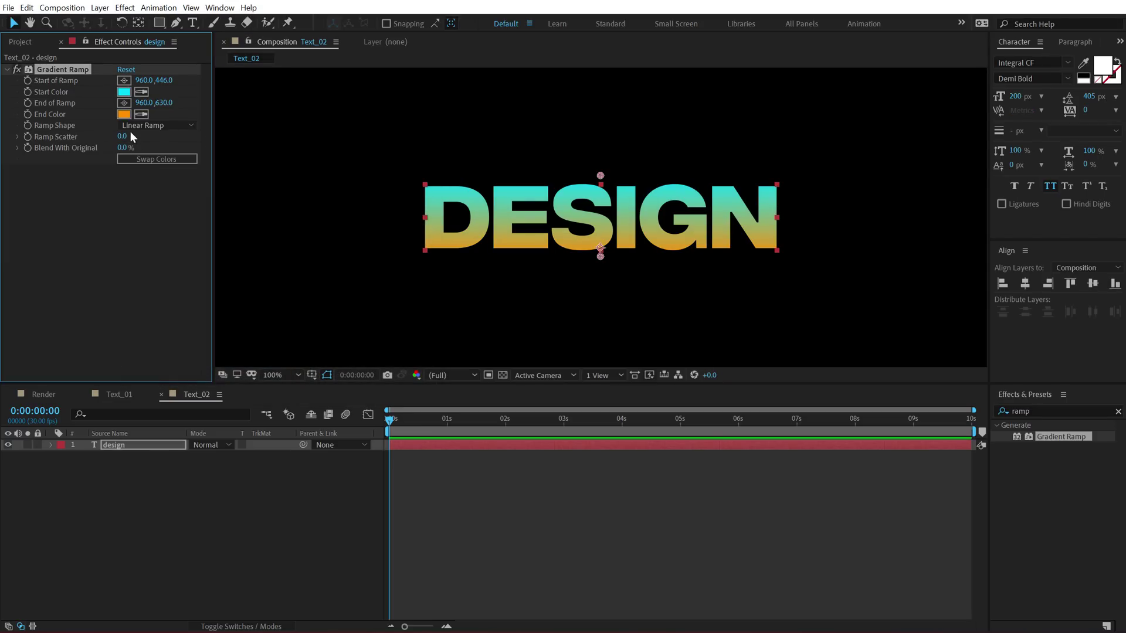
left_click(123, 114)
left_click(298, 291)
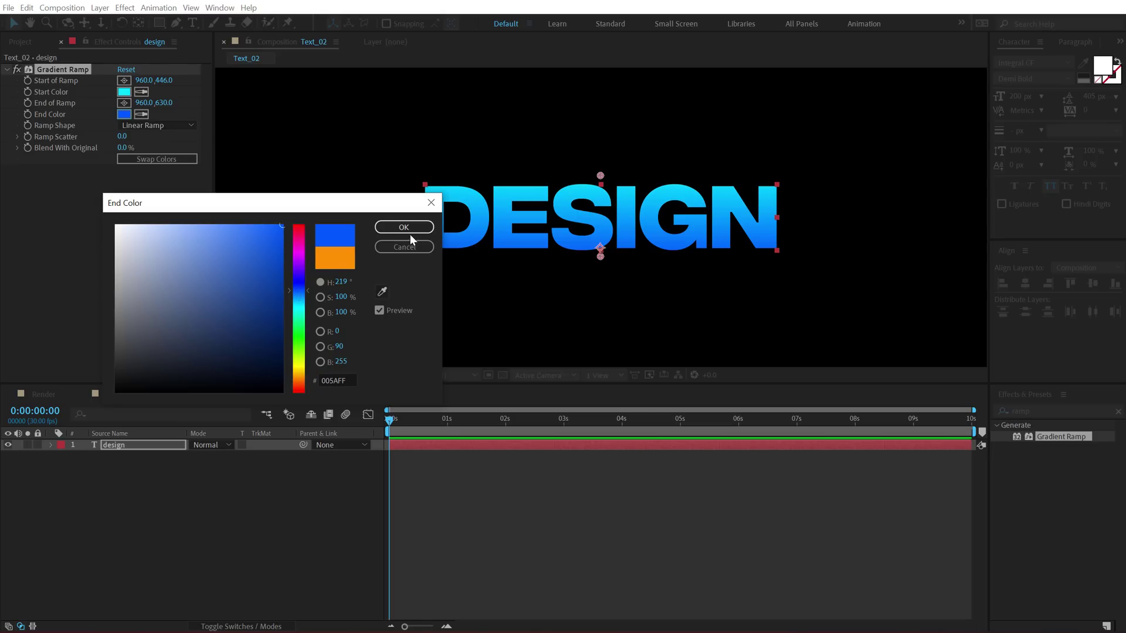
left_click(404, 228)
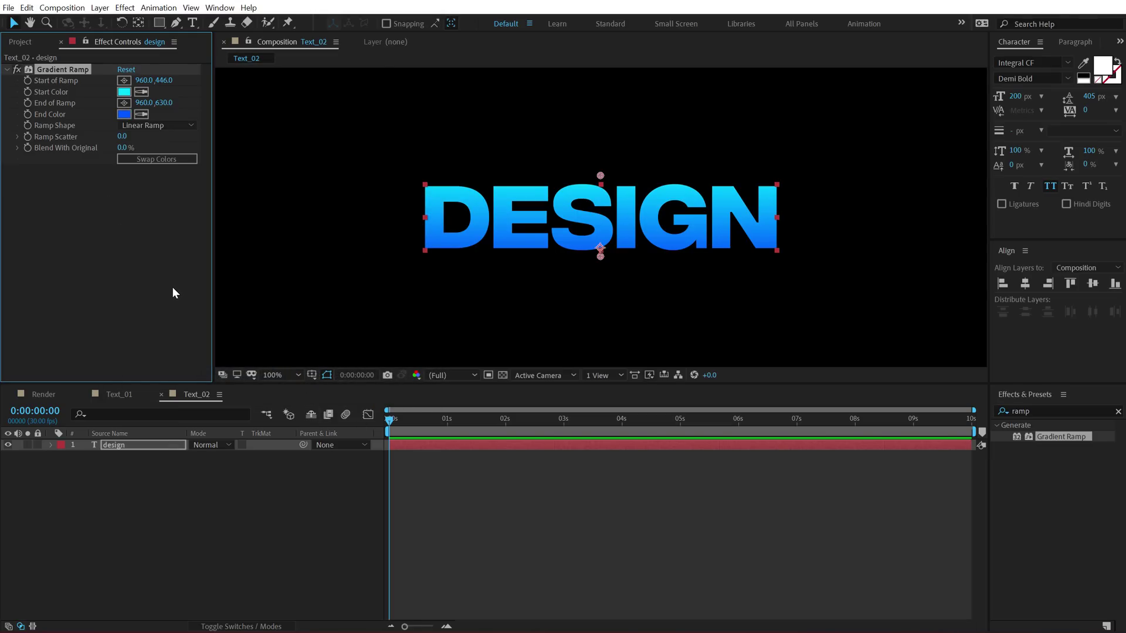
Step: Place the Text_01 and Text_02 comps into the Render composition
left_click(42, 394)
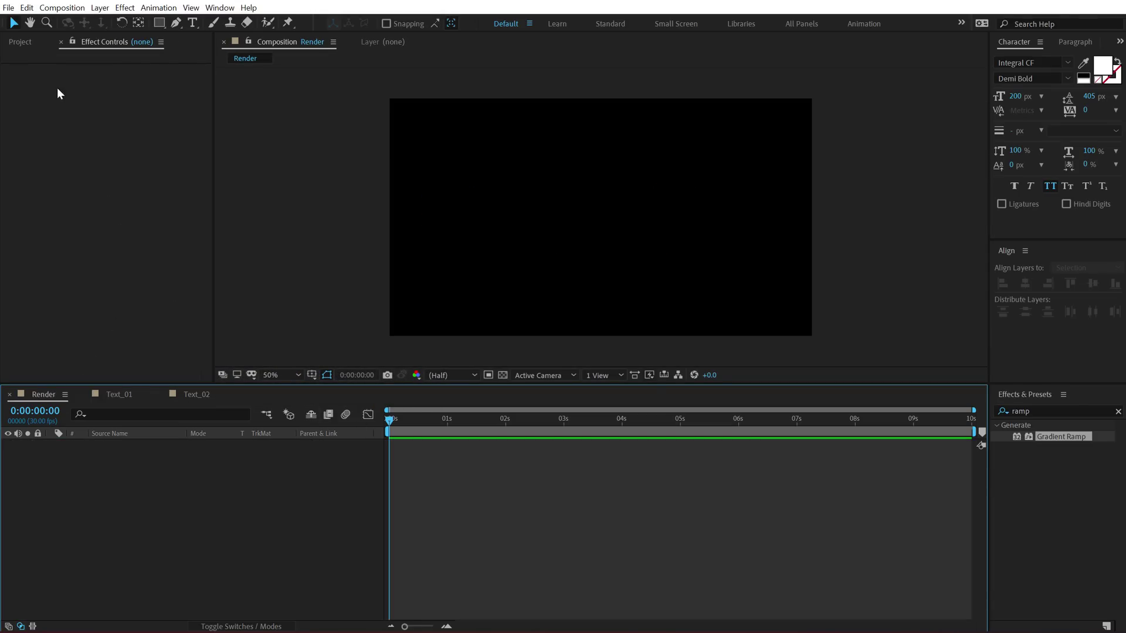
left_click(21, 42)
left_click(44, 172)
left_click(46, 188, "shift")
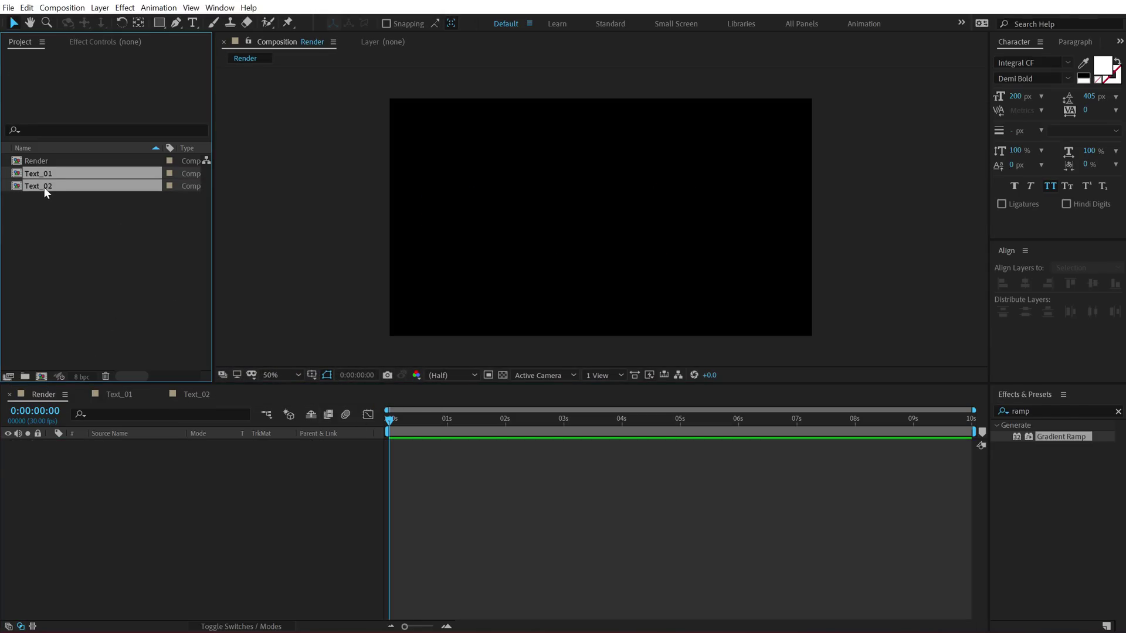
left_click_drag(44, 187, 116, 514)
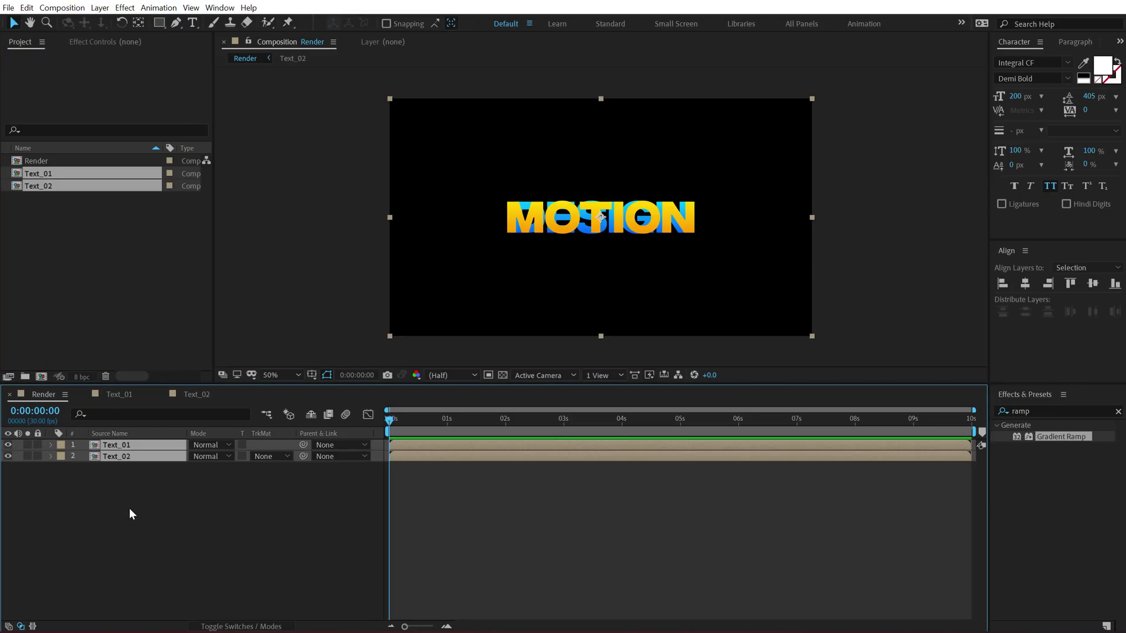
Step: Hide the Text_02 layer, select Text_01 and search the effects for 'card'
left_click(129, 508)
left_click(9, 456)
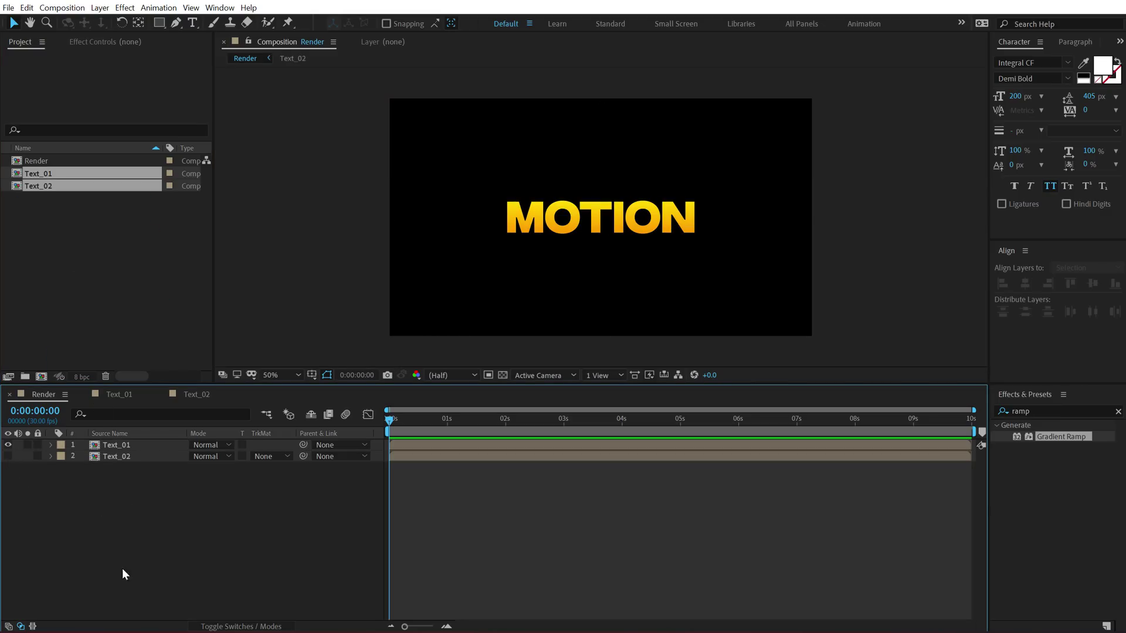
left_click(141, 446)
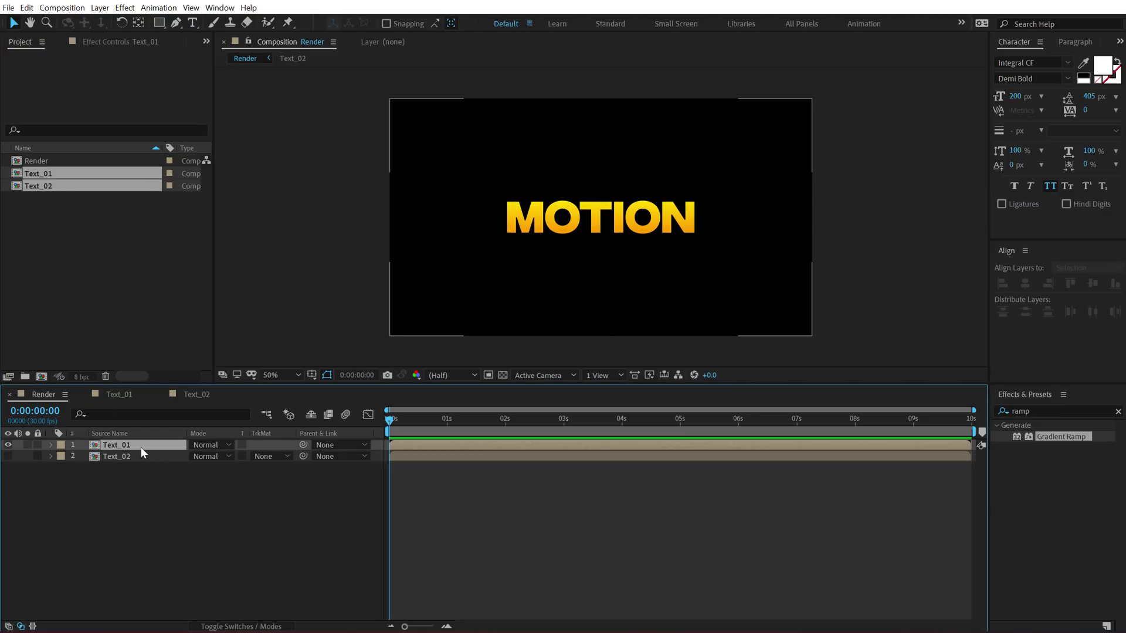
left_click(1048, 412)
type("carp")
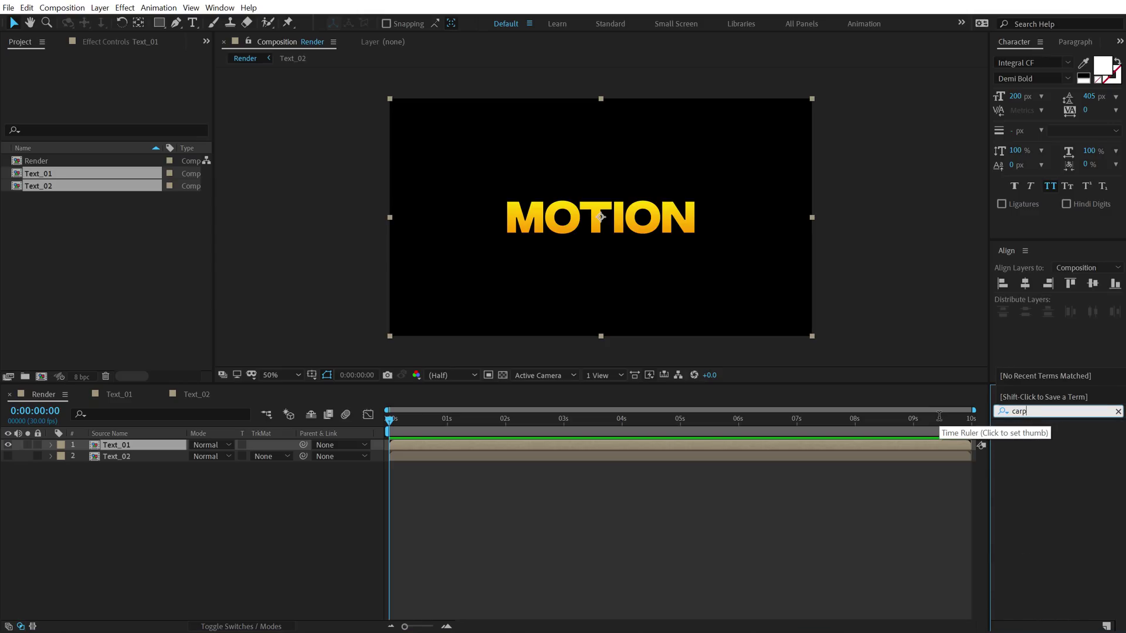
key("BackSpace")
Step: Apply Card Wipe to Text_01 with 2. Text_02 as the back layer
type("d")
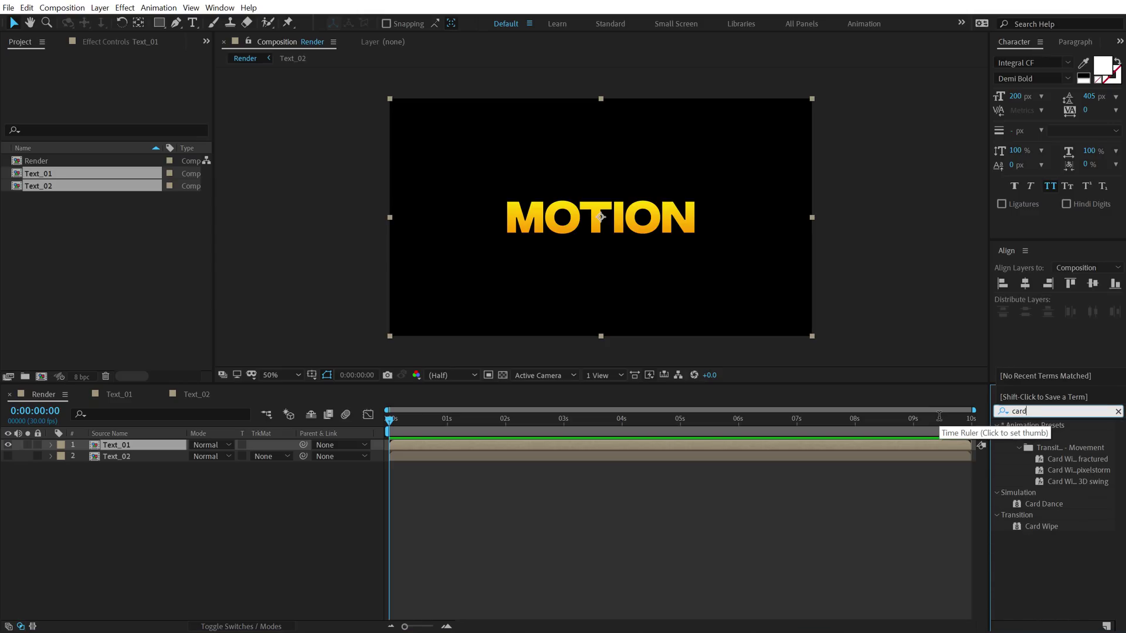
double_click(1040, 526)
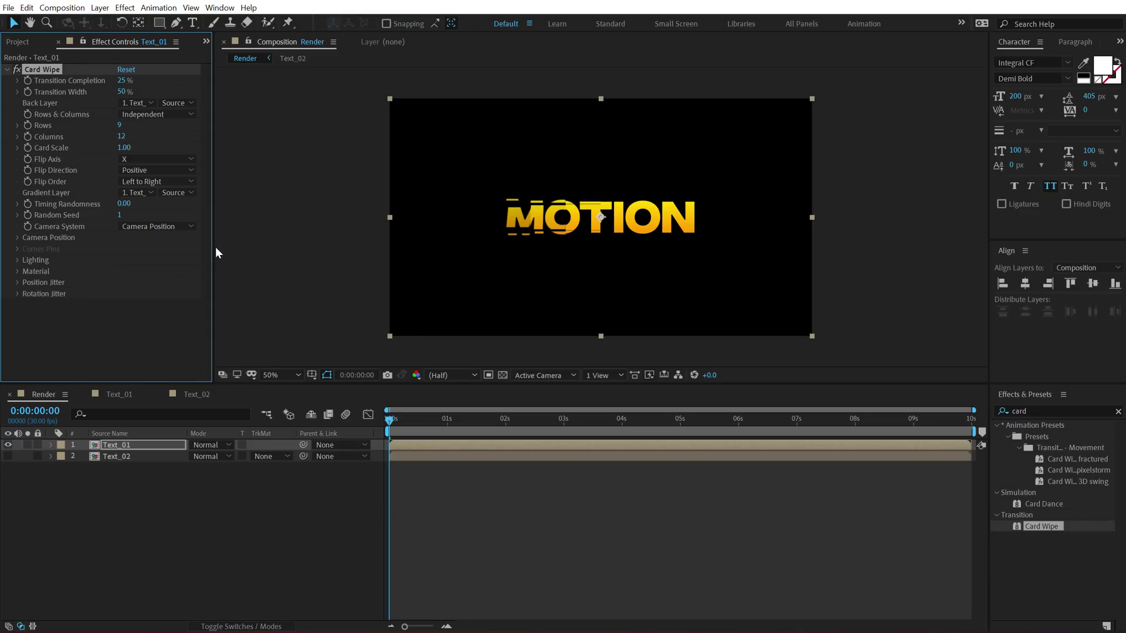
left_click_drag(214, 251, 329, 251)
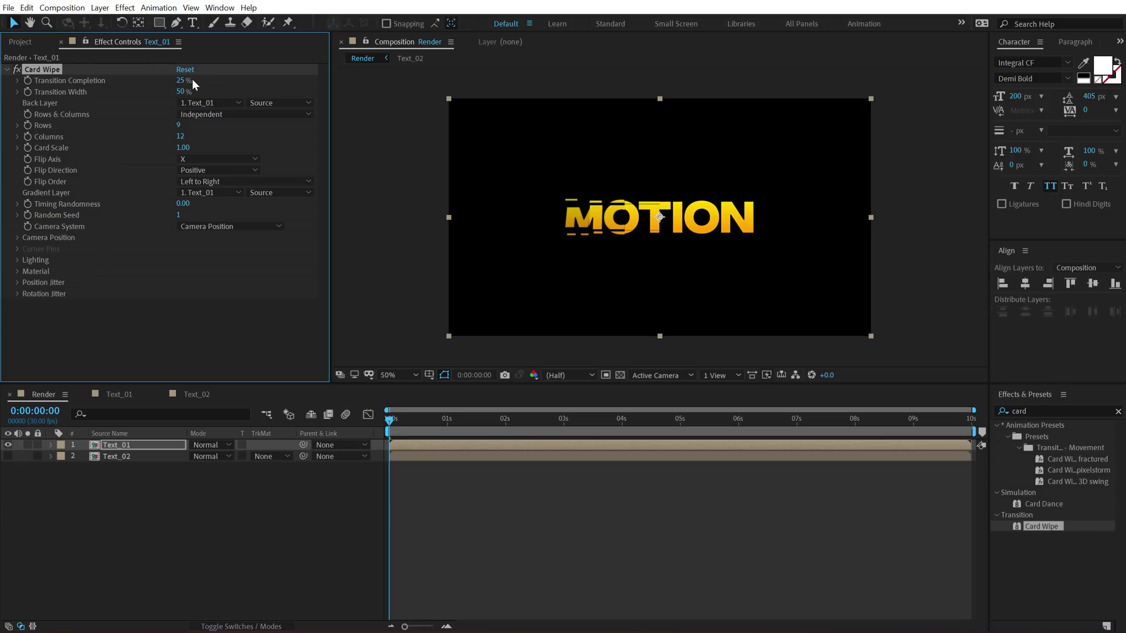
left_click_drag(183, 85, 322, 127)
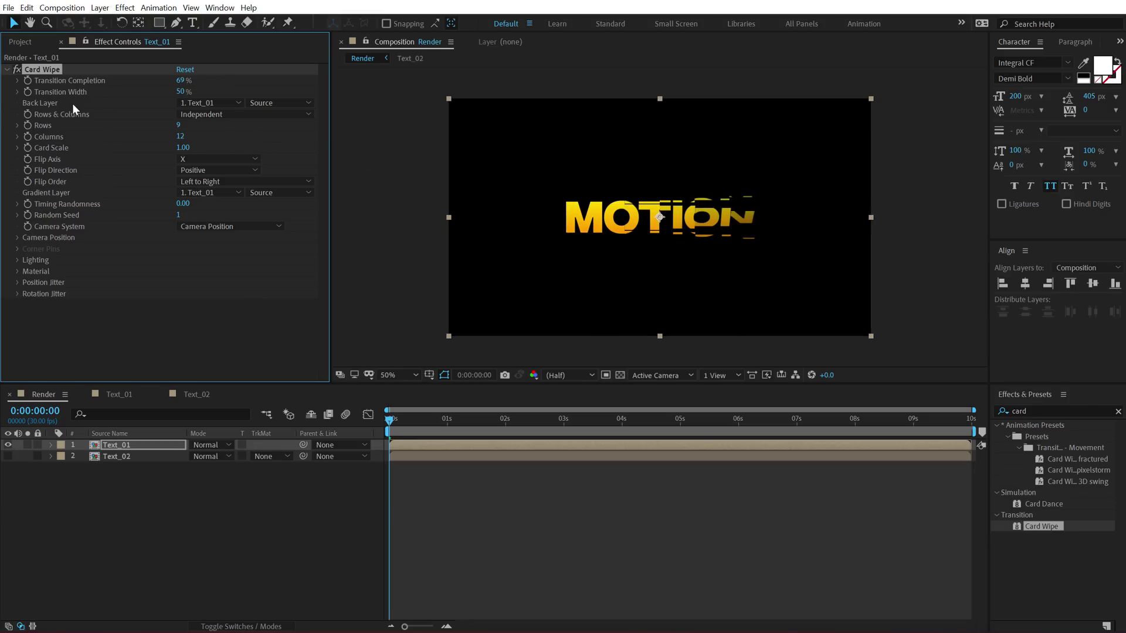
left_click(236, 104)
left_click(206, 148)
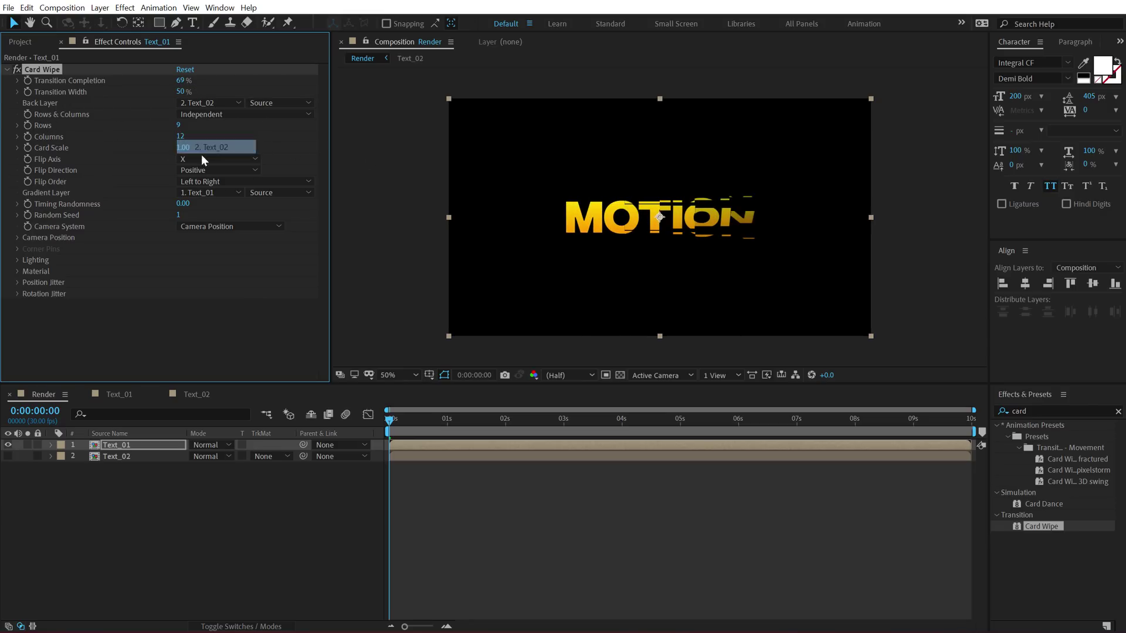
mouse_move(180, 80)
left_mouse_down()
mouse_move(144, 82)
mouse_move(214, 105)
mouse_move(153, 94)
mouse_move(196, 98)
mouse_move(174, 101)
left_mouse_up()
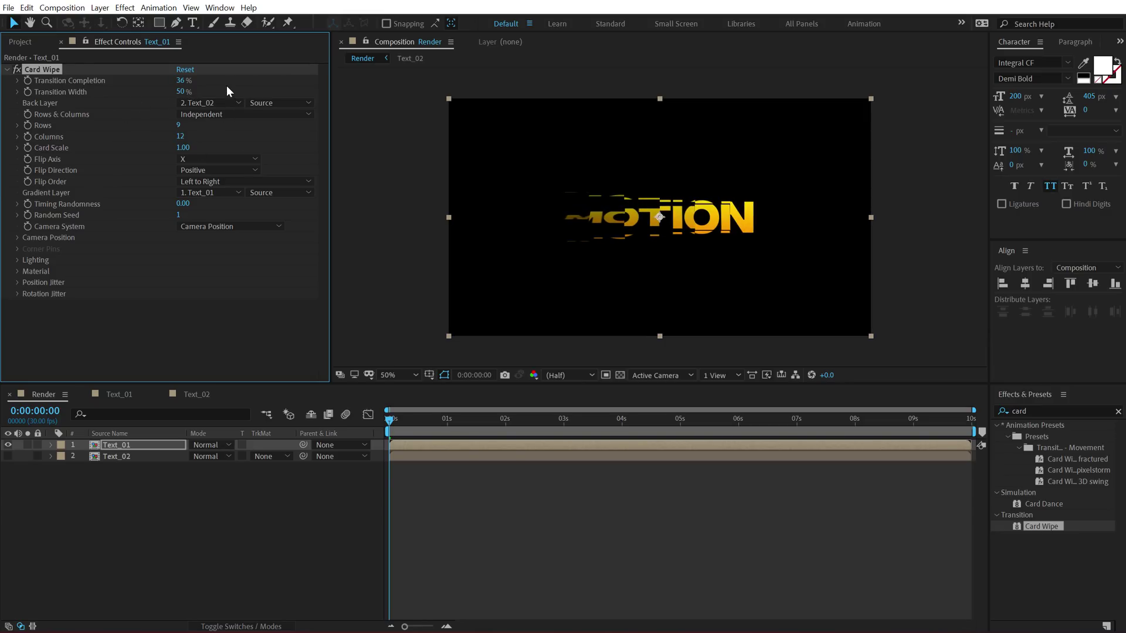
Step: Set Card Wipe to 20 rows and 30 columns
left_click(181, 127)
type("20")
key("Return")
left_click(182, 138)
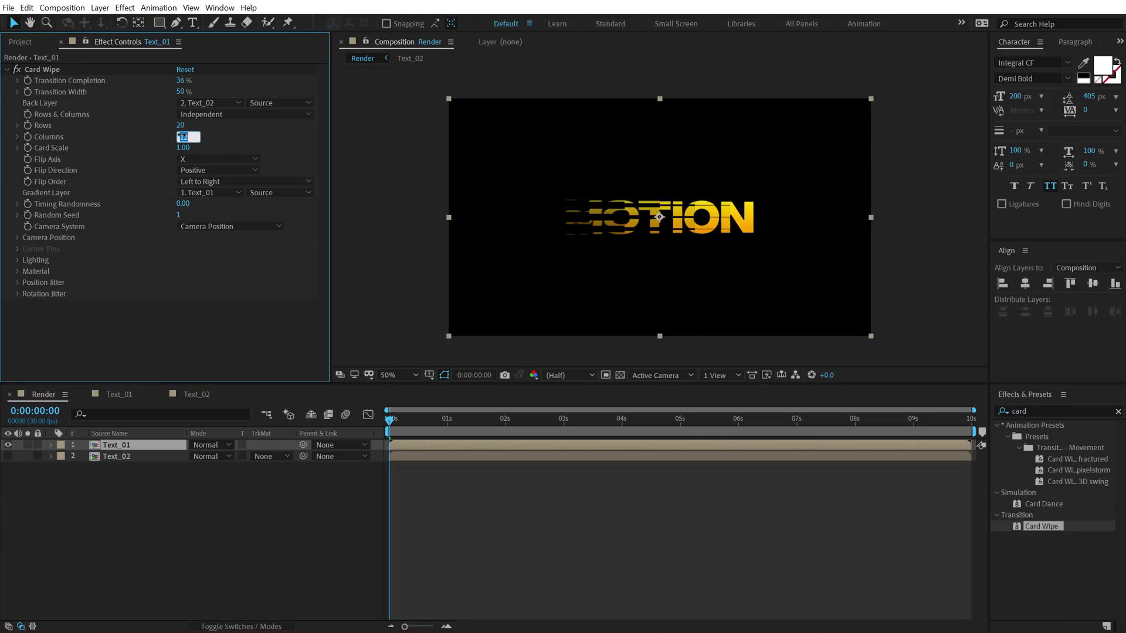
type("30")
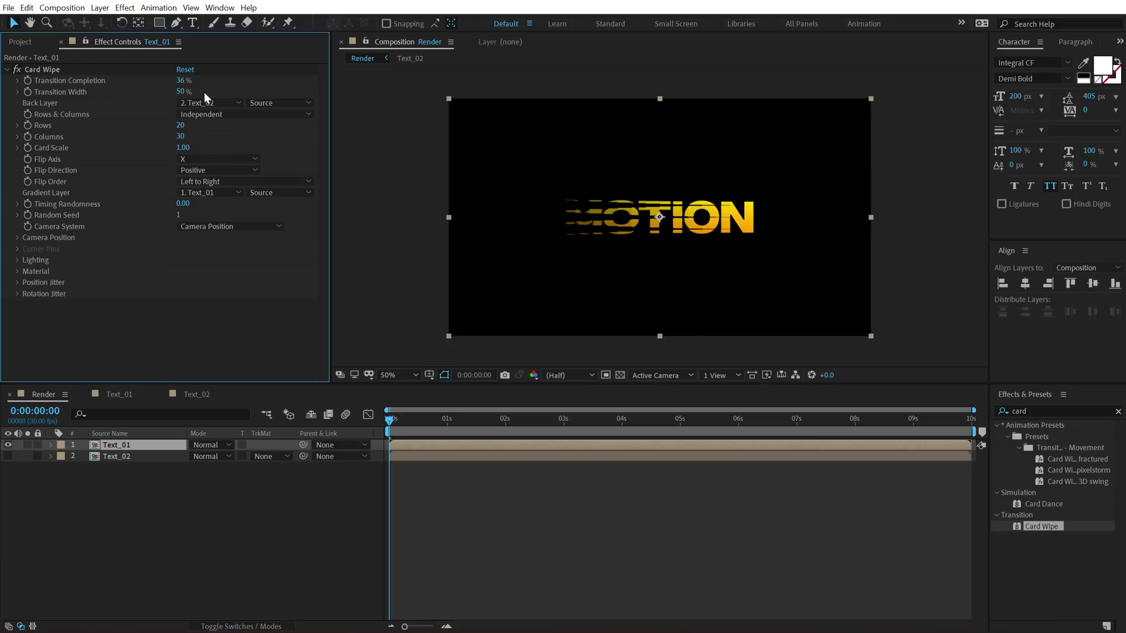
mouse_move(180, 81)
left_mouse_down()
mouse_move(220, 92)
mouse_move(176, 92)
mouse_move(212, 92)
mouse_move(198, 88)
left_mouse_up()
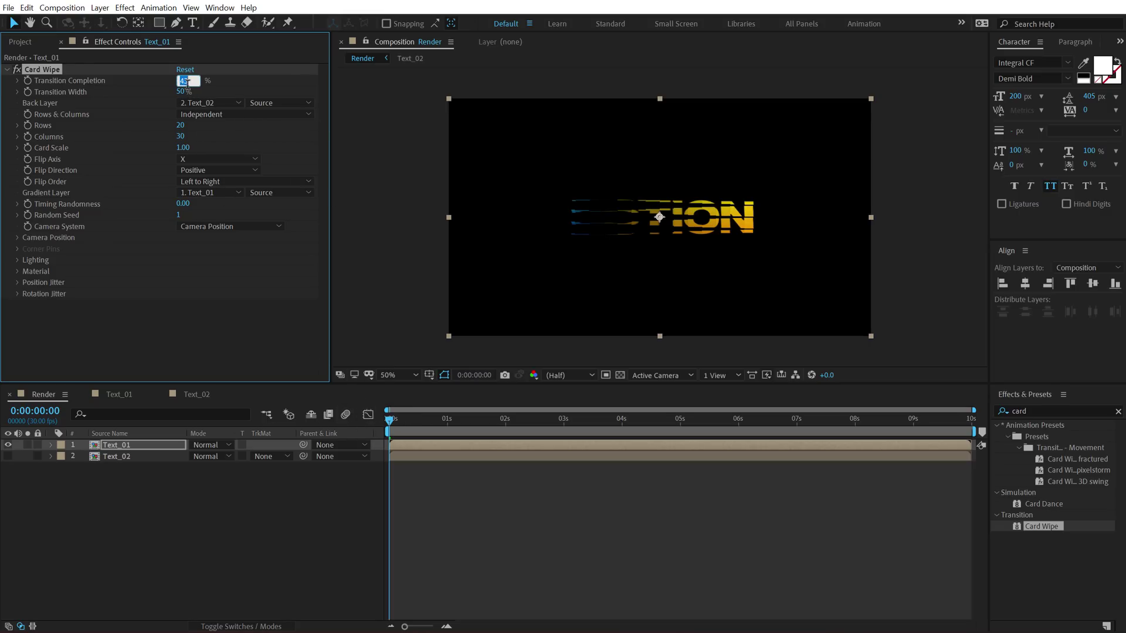
Step: Keyframe Transition Completion from 0% at 0 s to 100% at 3 s
key("Return")
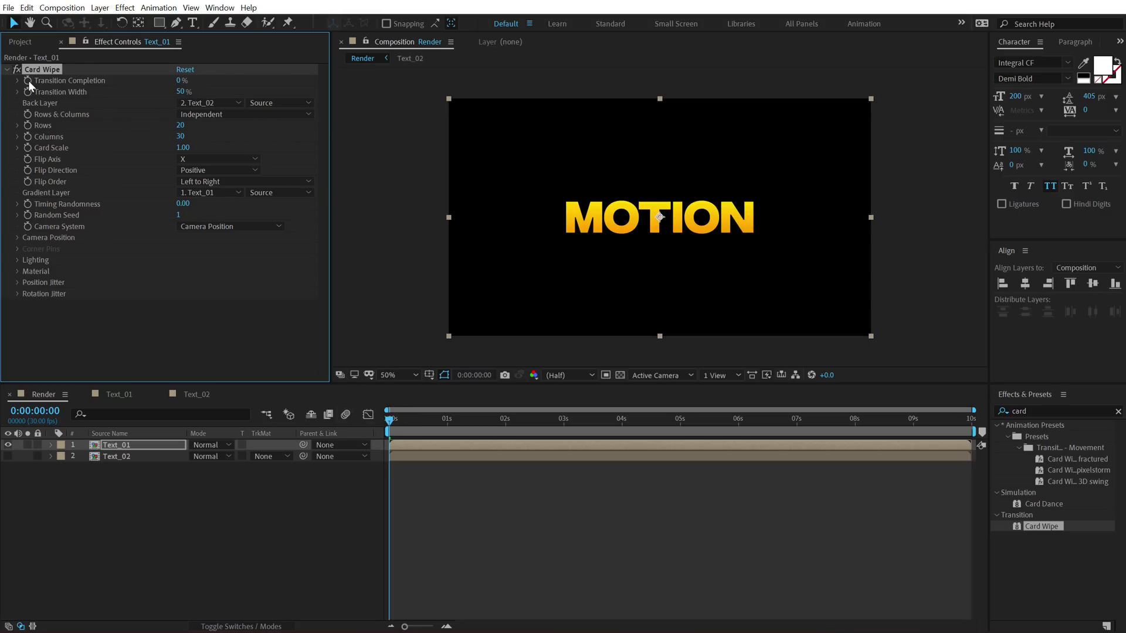
left_click(28, 80)
left_click(563, 424)
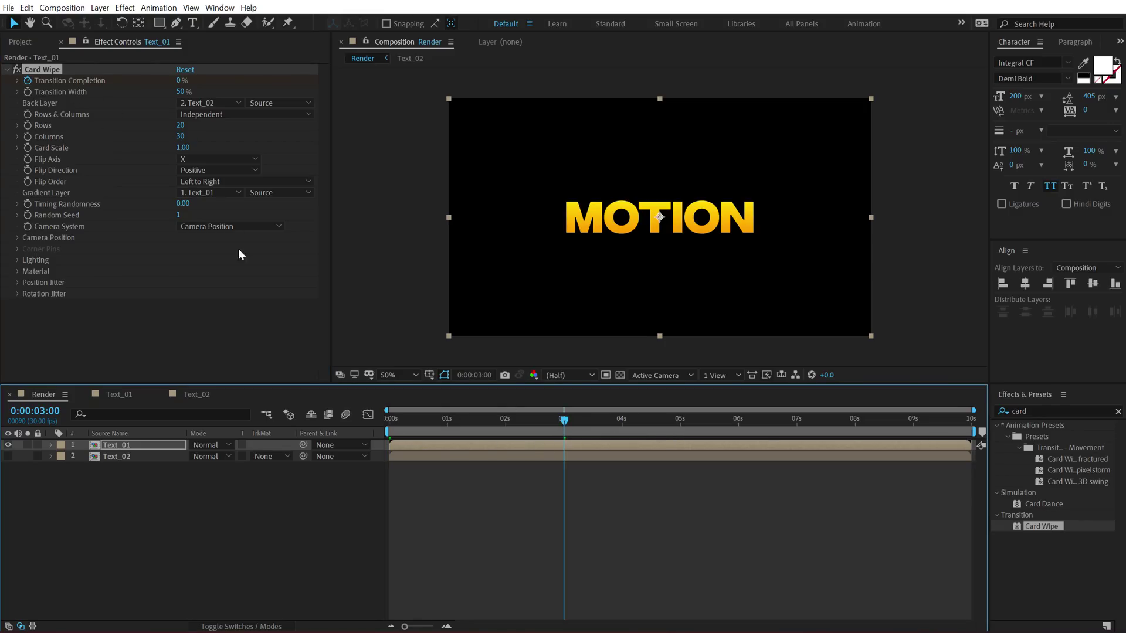
left_click_drag(180, 82, 323, 80)
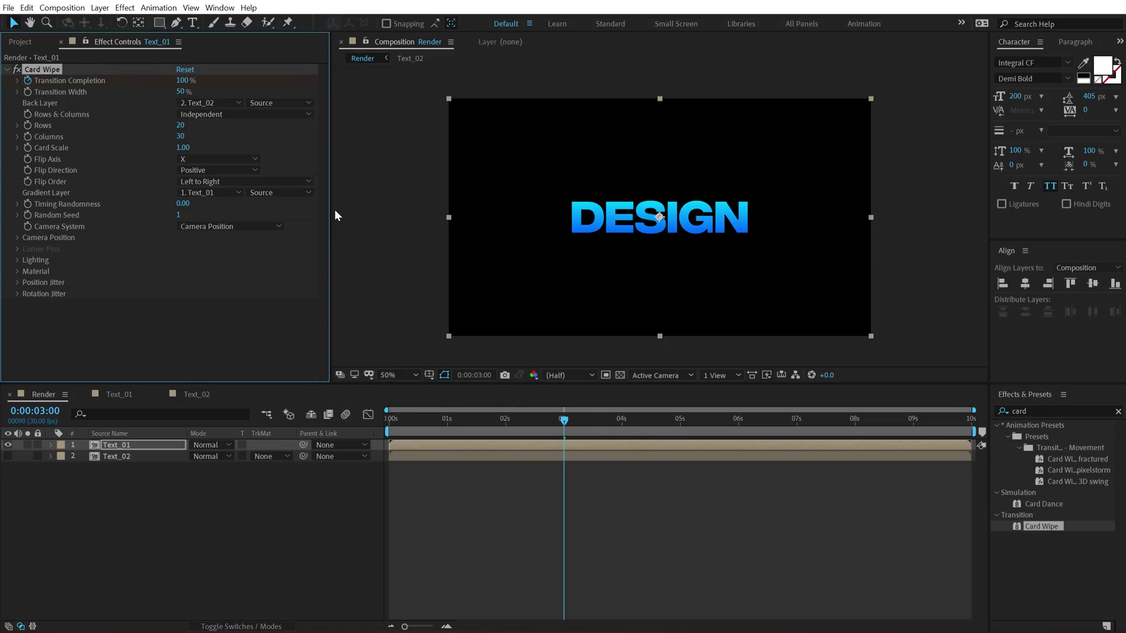
Step: Reveal the keyframes with U and preview the wipe from the start
key("u")
key("Home")
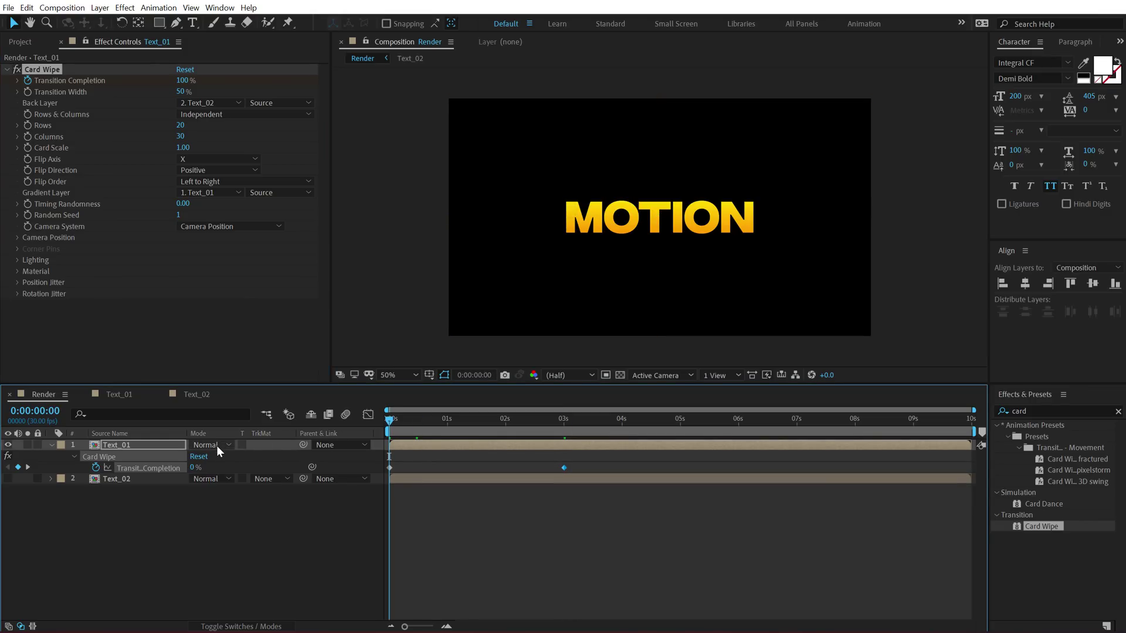
key("space")
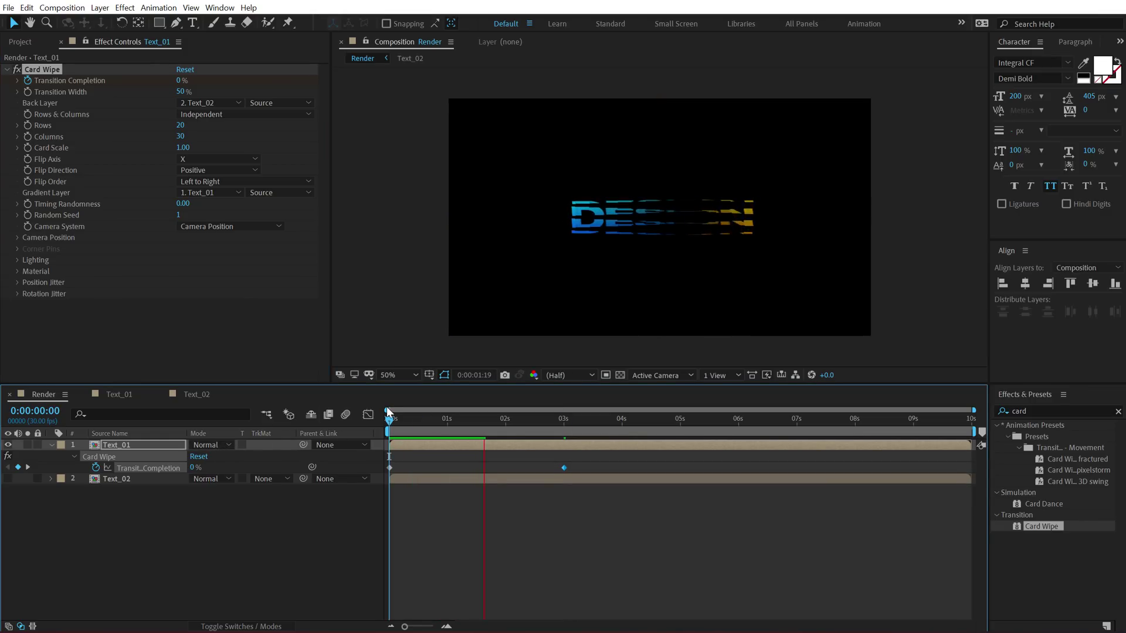
left_click_drag(412, 420, 478, 458)
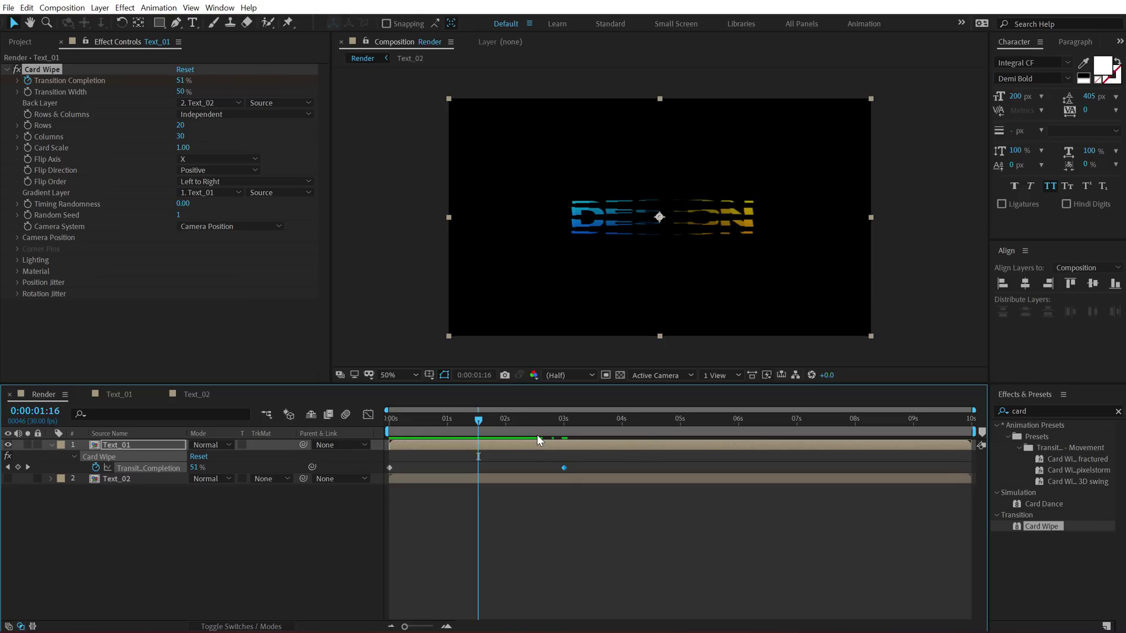
Step: Set Card Wipe Timing Randomness to 0.50 and preview the randomized wipe
left_click(183, 204)
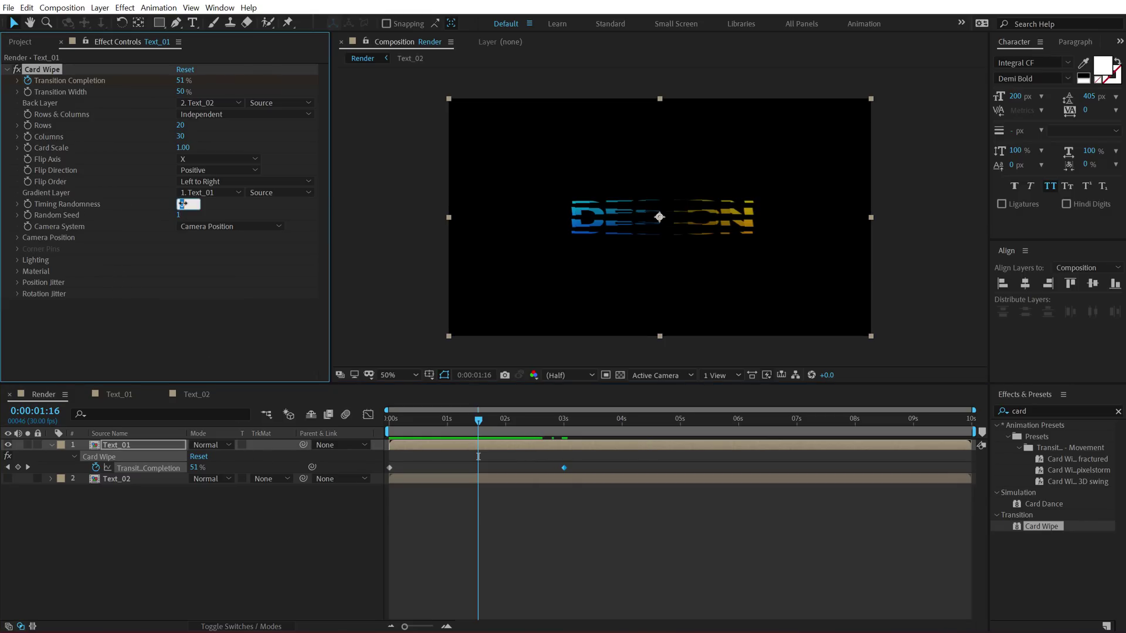
type(".5")
left_click(227, 346)
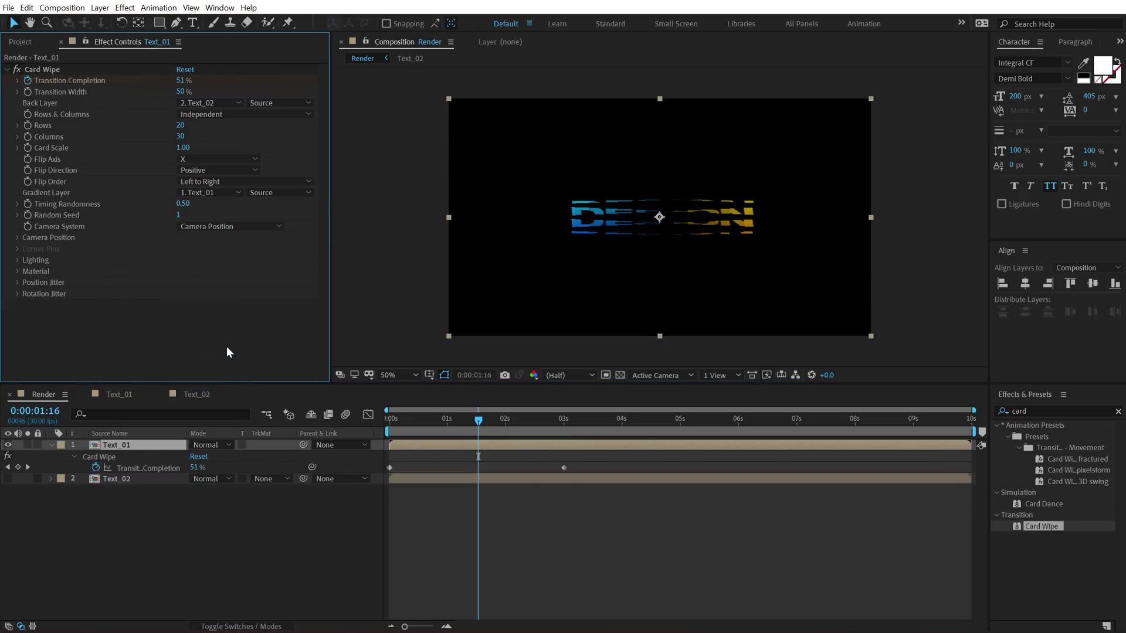
left_click(424, 420)
left_click_drag(411, 420, 294, 423)
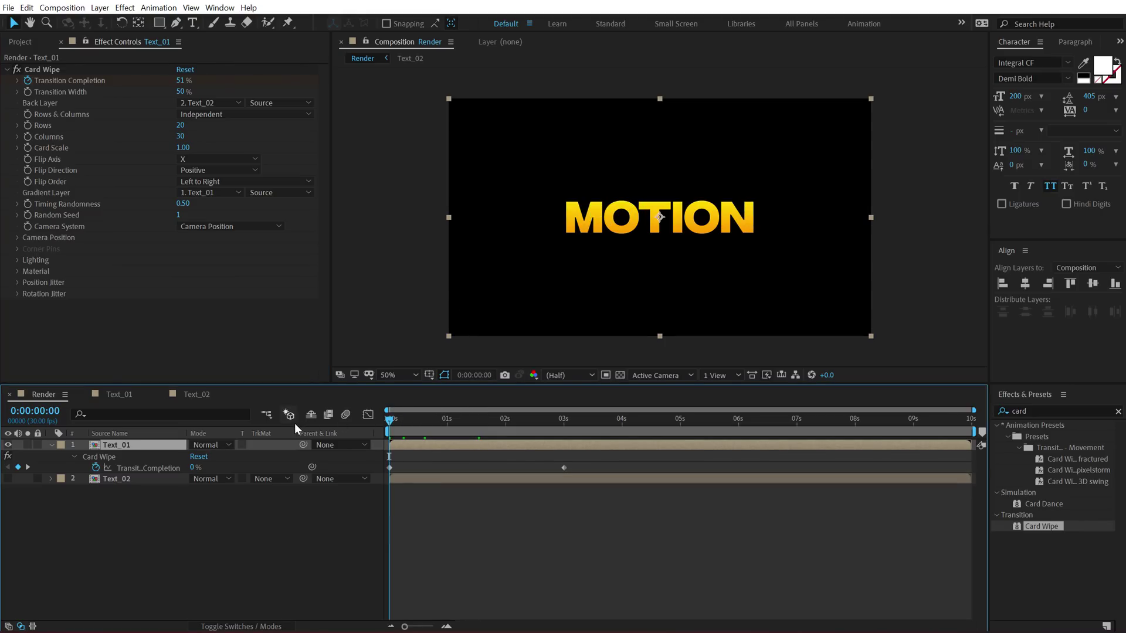
key("space")
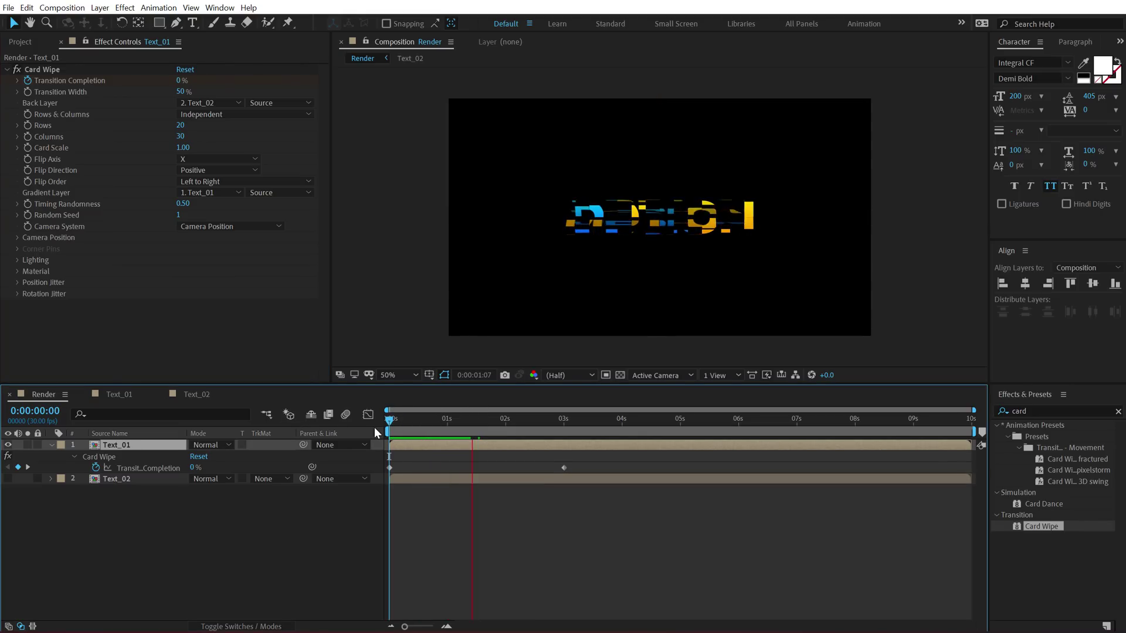
left_click_drag(411, 417, 476, 416)
Step: Try different Columns values, then set Columns to 20
left_click_drag(180, 137, 142, 138)
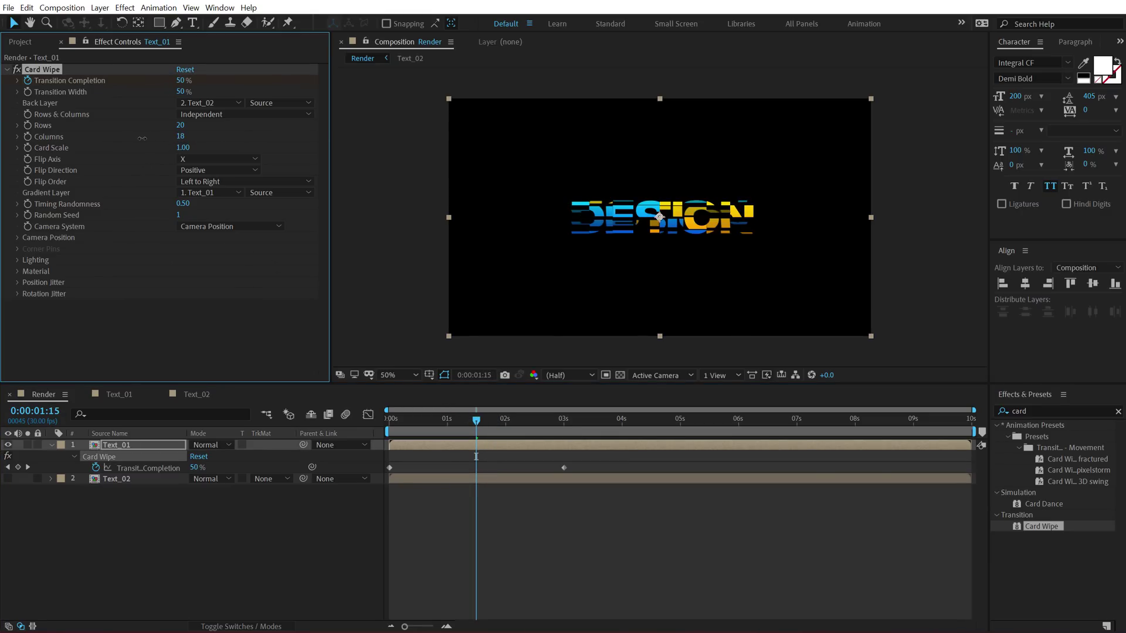
left_click_drag(400, 421, 513, 424)
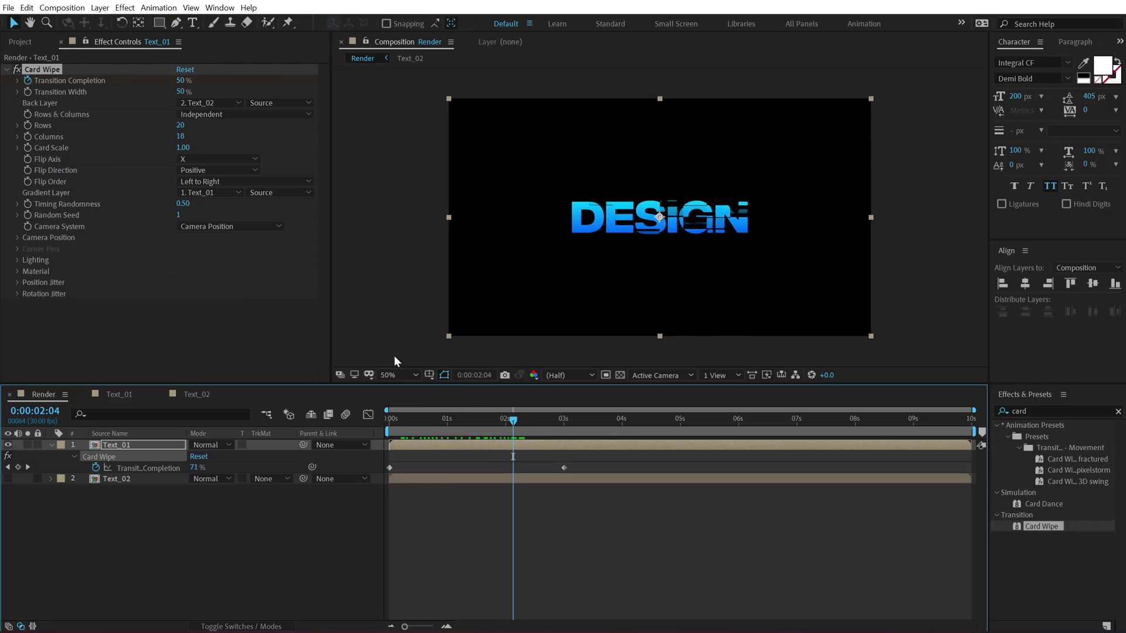
left_click_drag(180, 136, 317, 139)
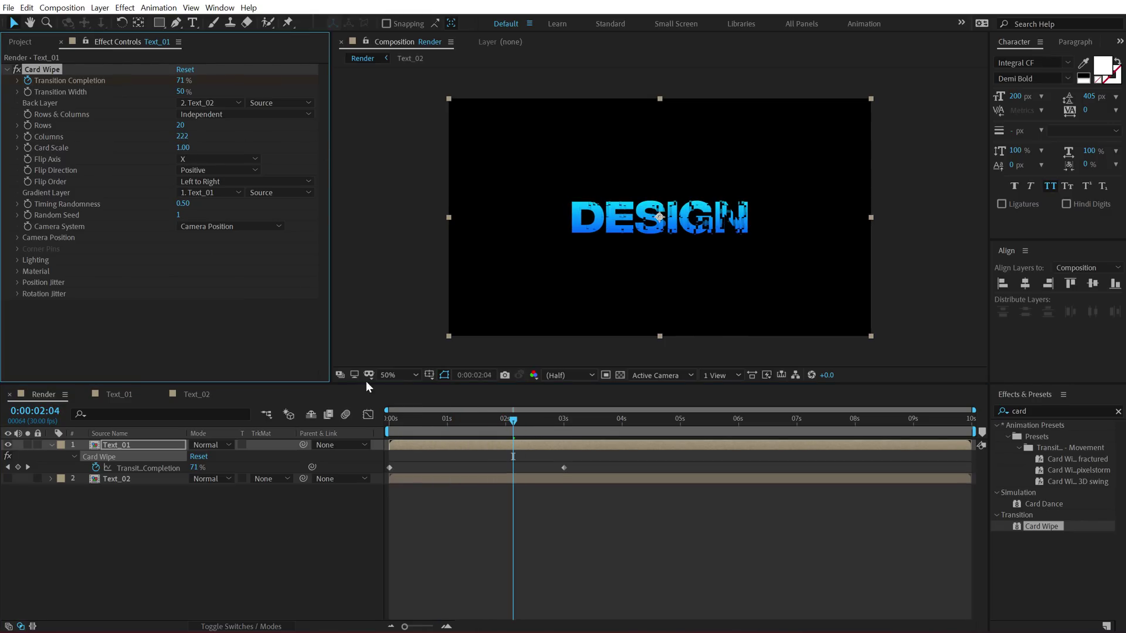
left_click_drag(394, 418, 487, 420)
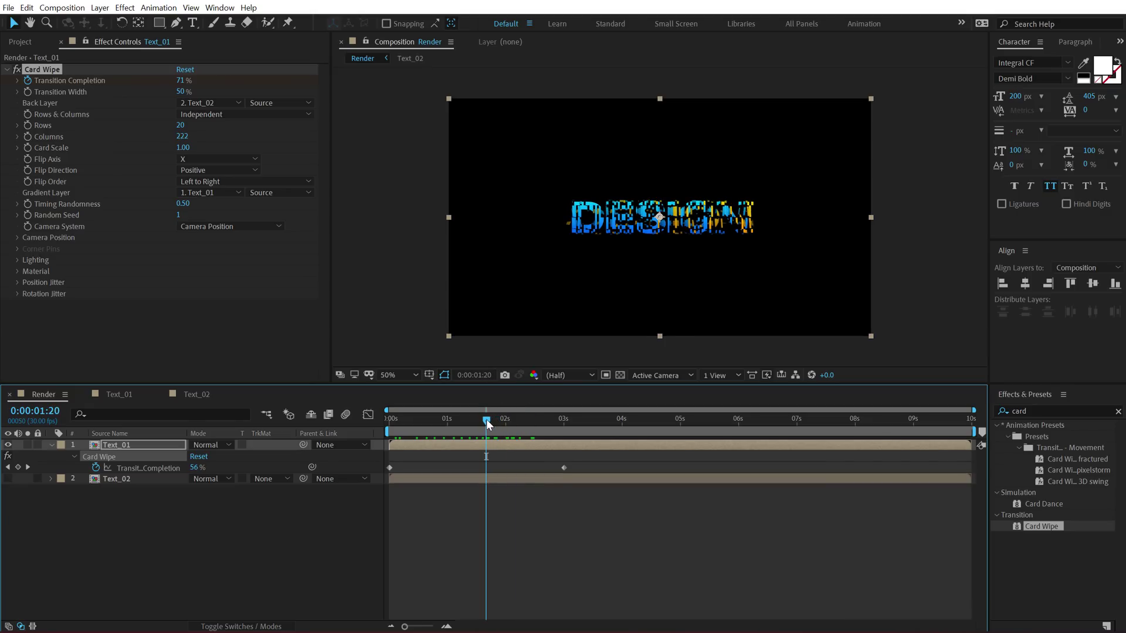
left_click(183, 136)
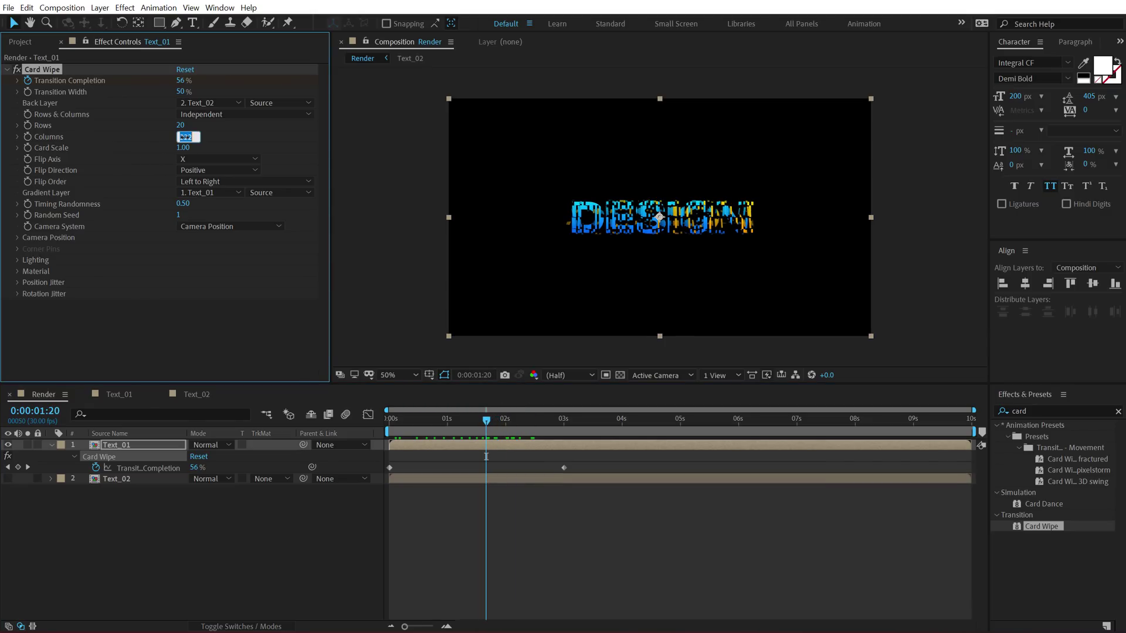
type("20")
key("Return")
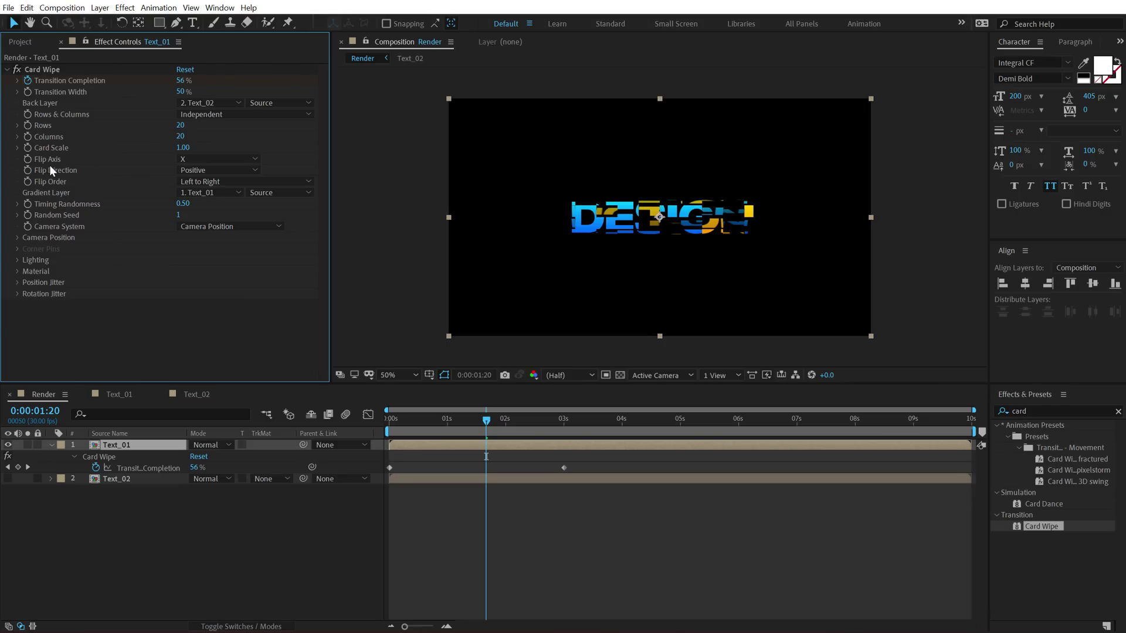
left_click(207, 159)
left_click(198, 187)
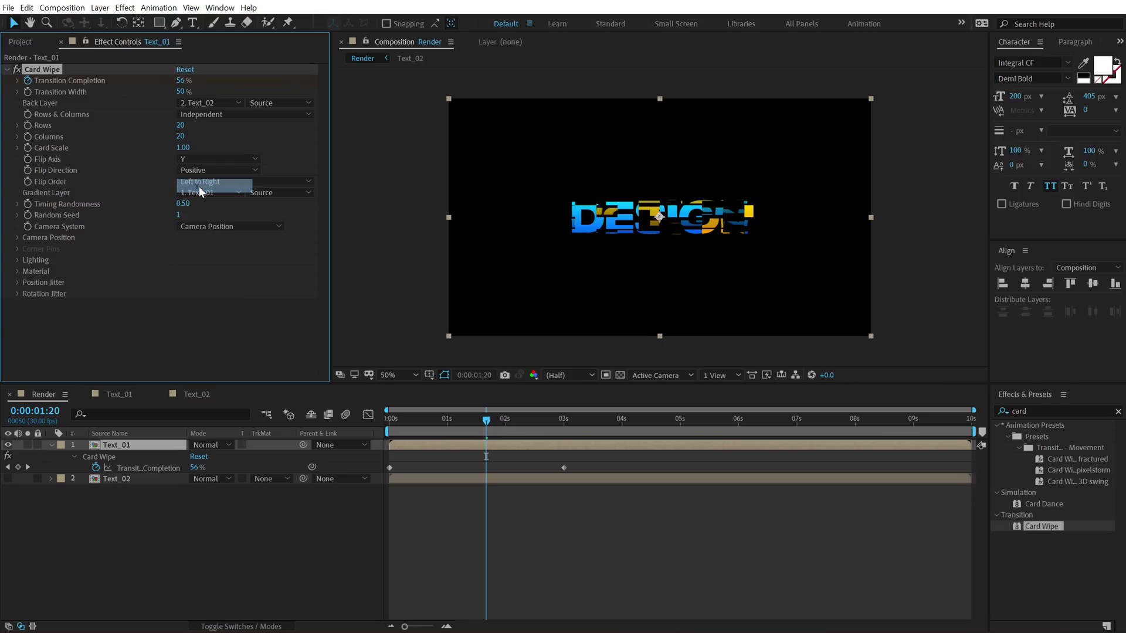
left_click_drag(401, 418, 461, 411)
left_click(197, 160)
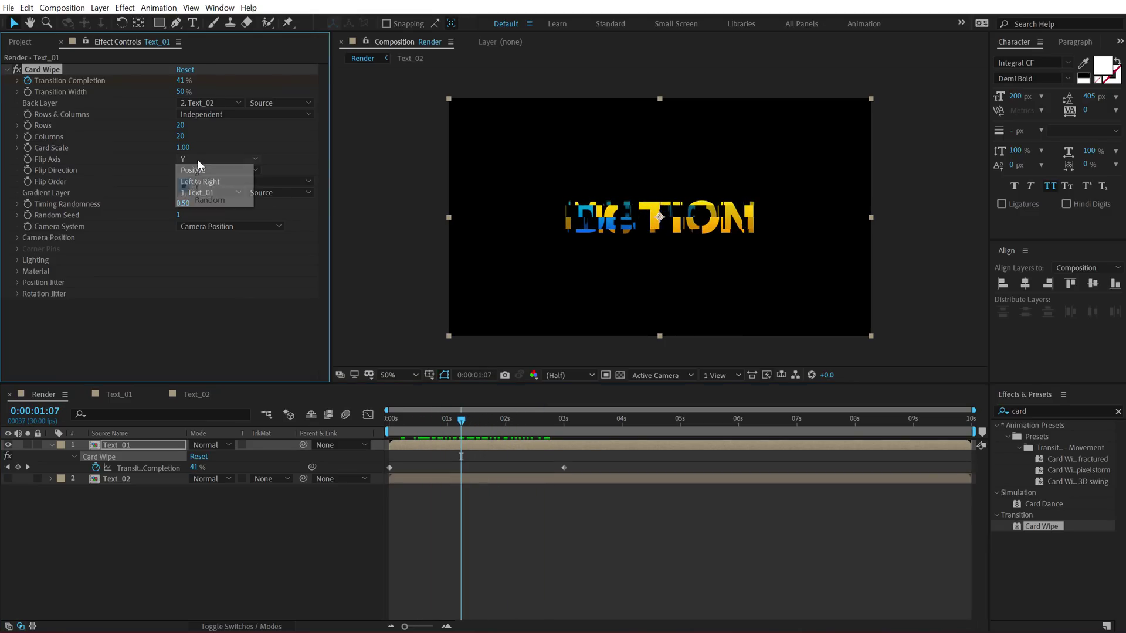
left_click(202, 174)
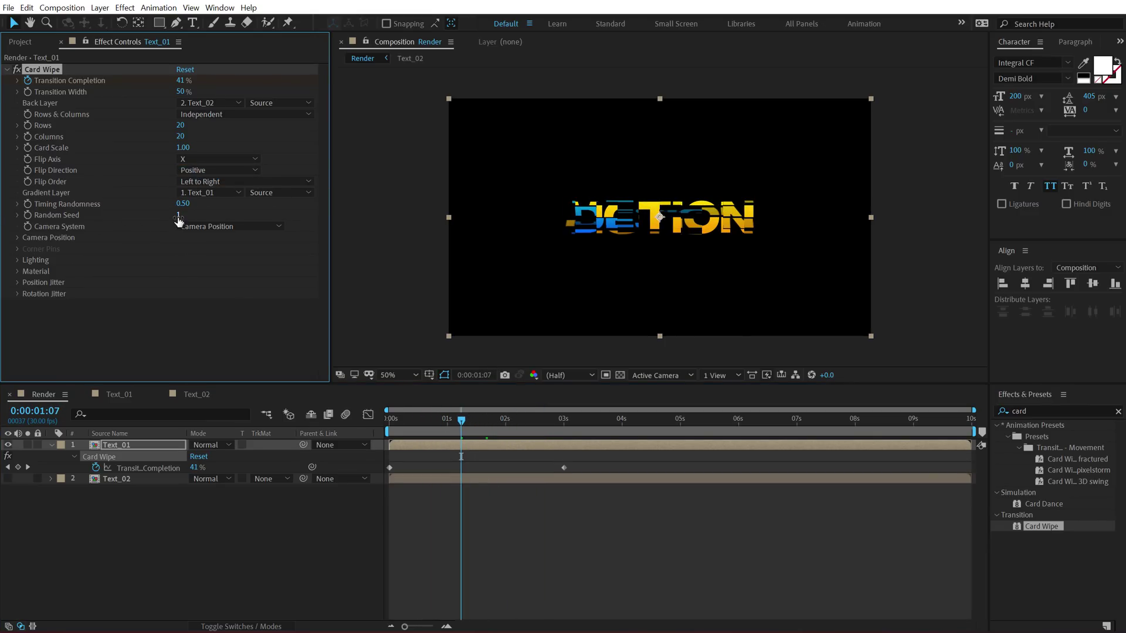
left_click_drag(179, 219, 186, 216)
left_click(410, 424)
key("space")
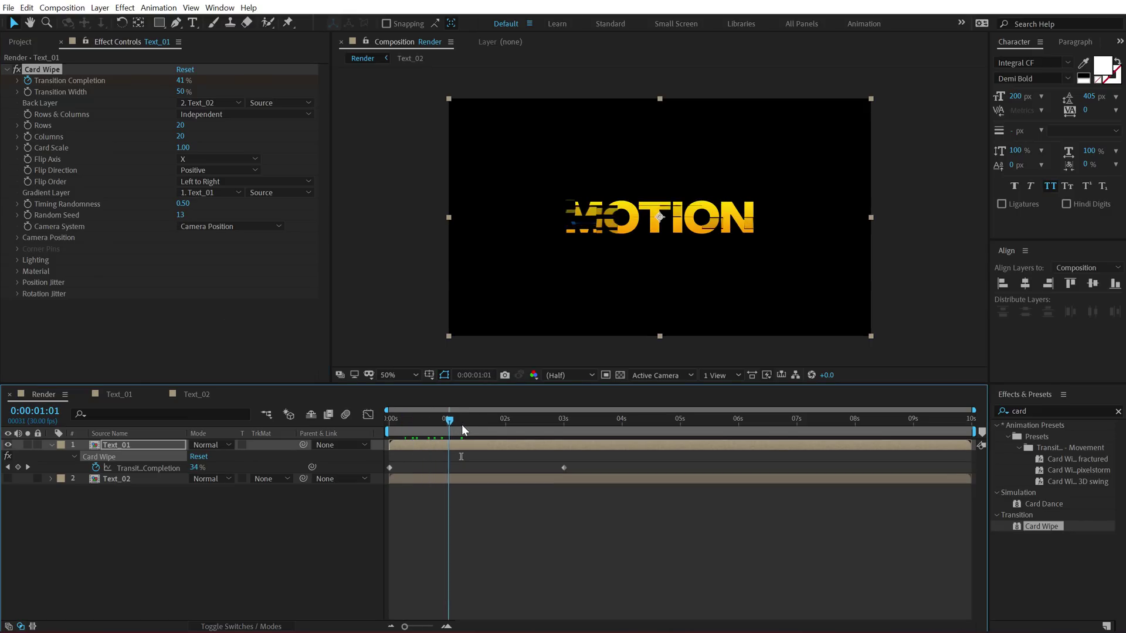
key("space")
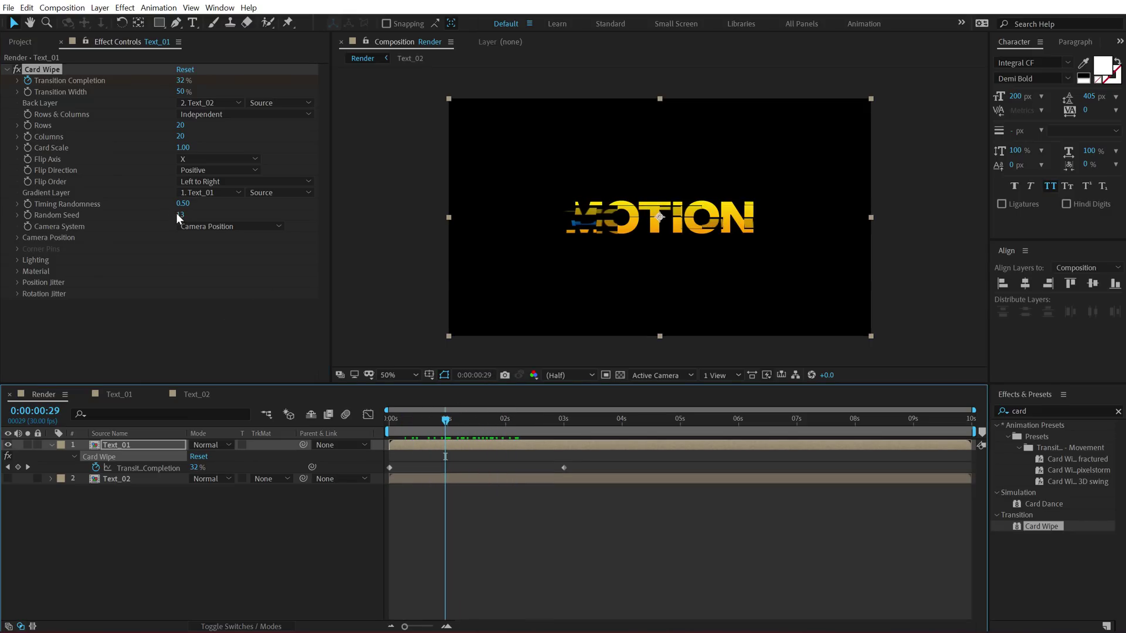
left_click(181, 215)
type("1")
key("Return")
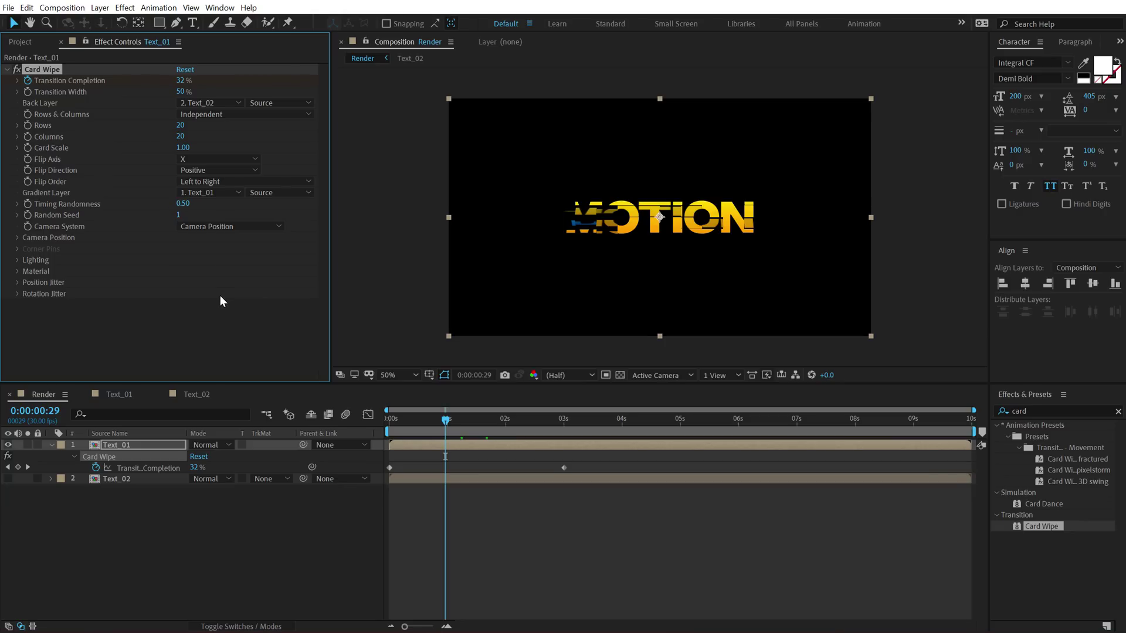
Step: Set Position Jitter amounts to X 1.51, Y 2.10, Z 8.89 and preview the scattered cards
left_click(19, 282)
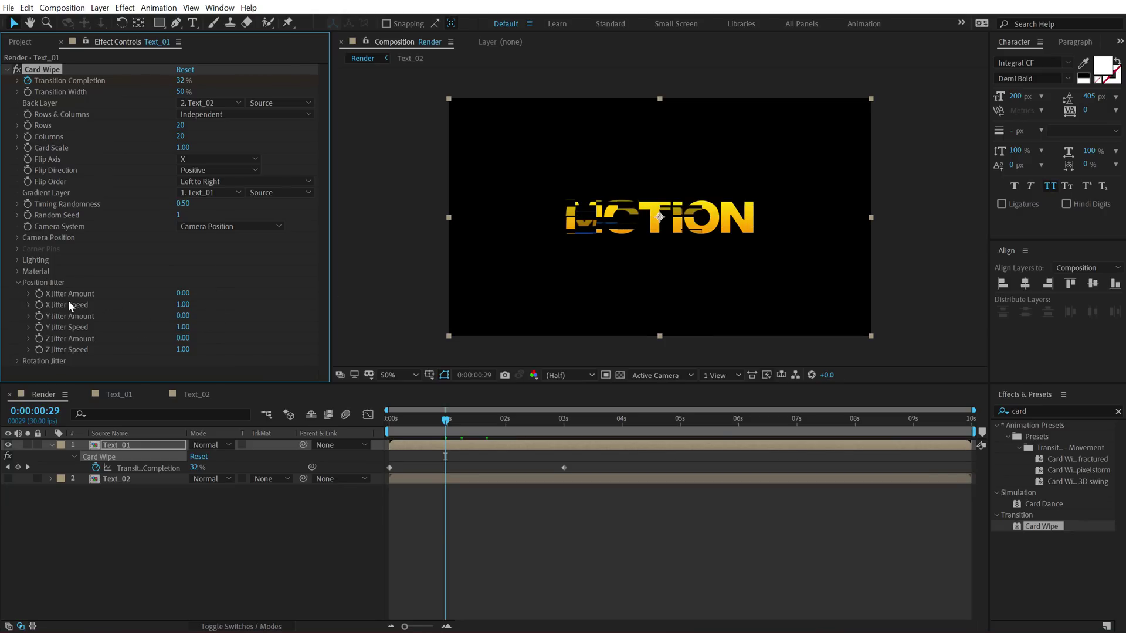
left_click_drag(187, 297, 307, 319)
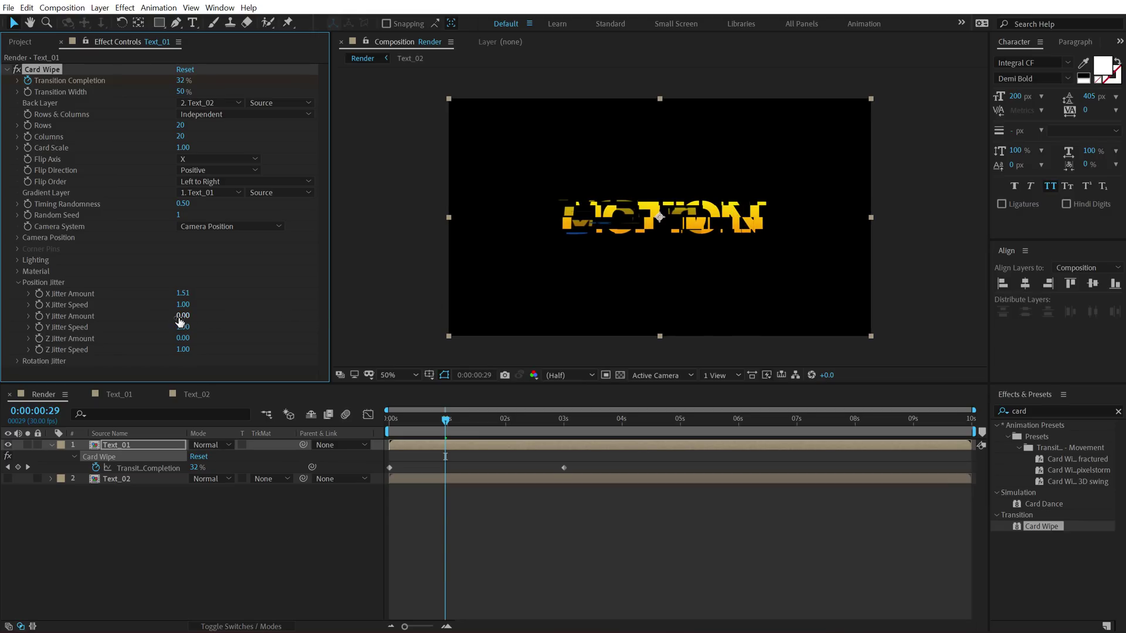
left_click_drag(183, 318, 302, 296)
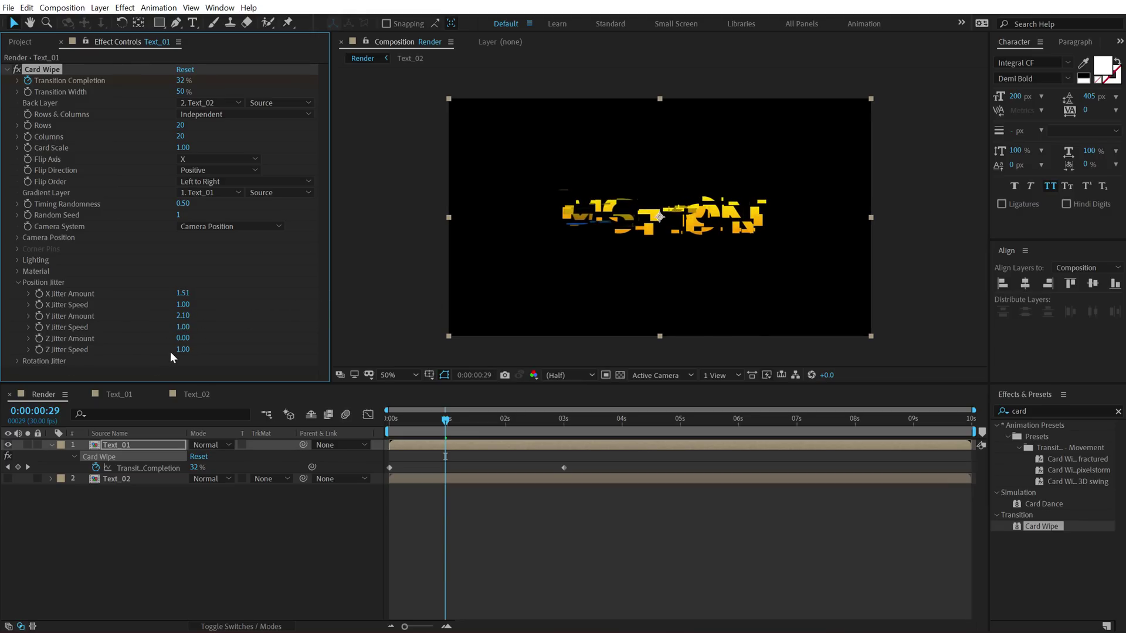
left_click_drag(180, 339, 749, 322)
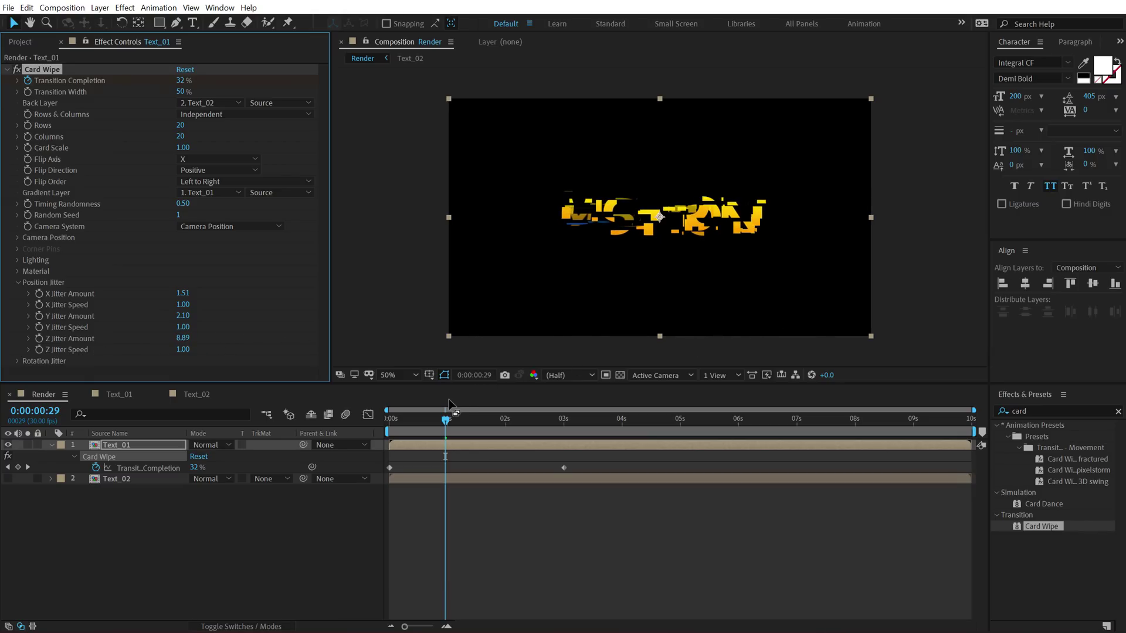
left_click_drag(450, 420, 371, 429)
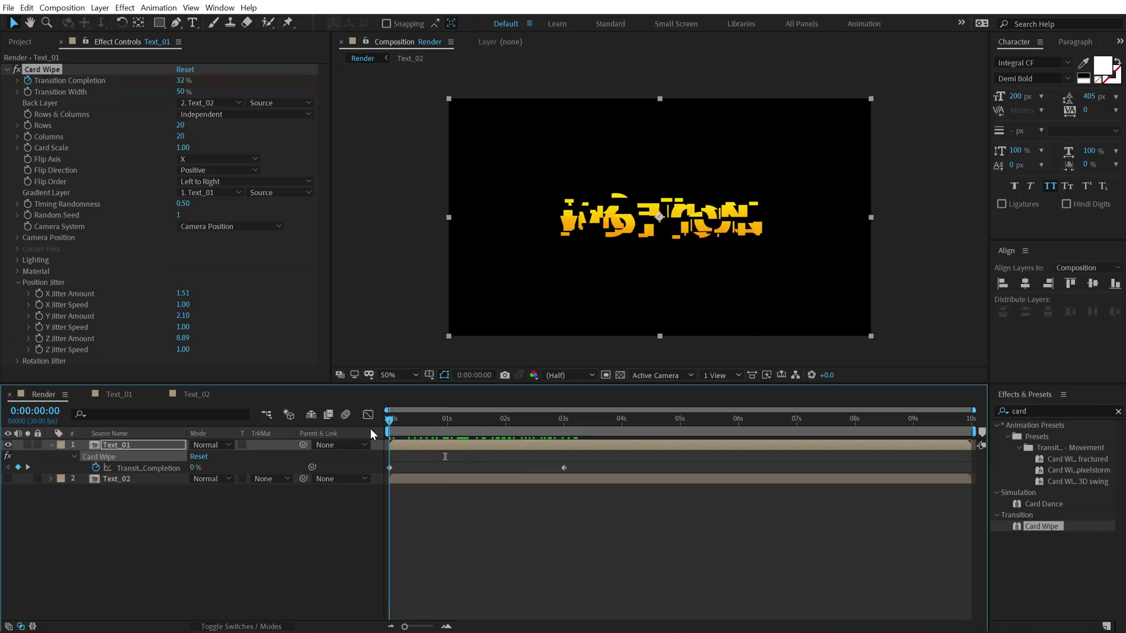
key("space")
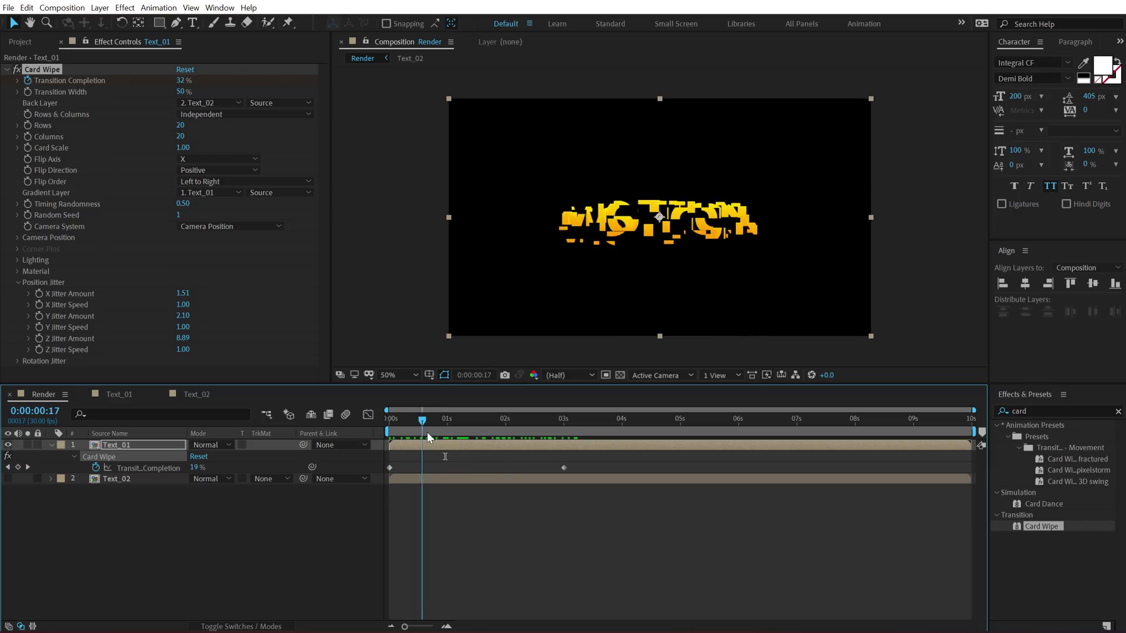
Step: Add Jitter Amount keyframes at about 1.5 seconds, mid-transition
left_click(478, 421)
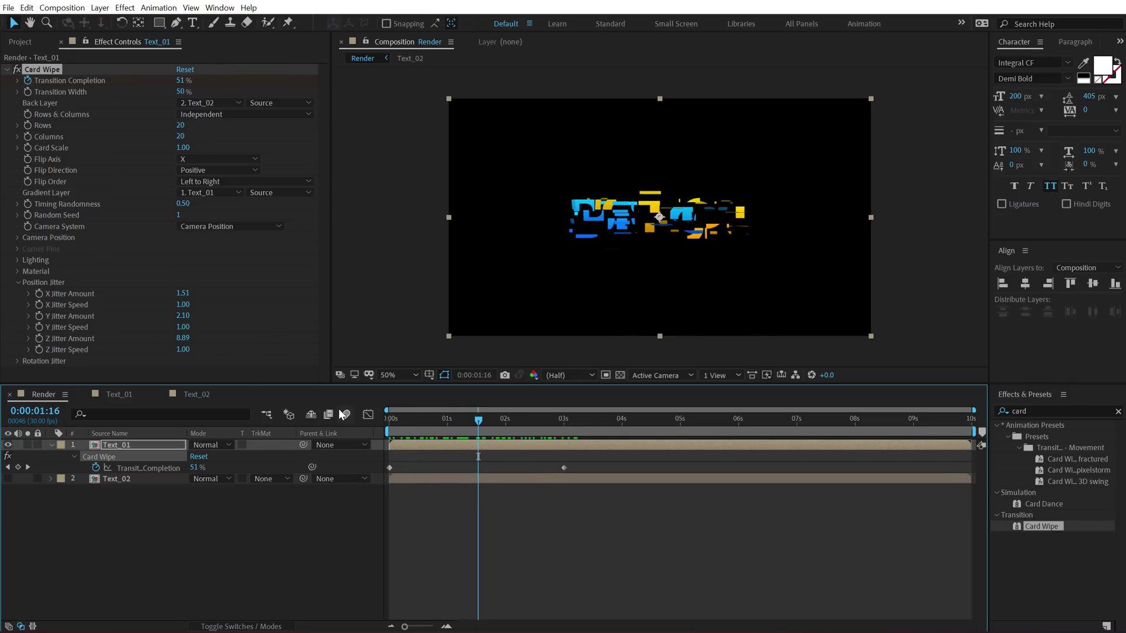
key("Page_Up")
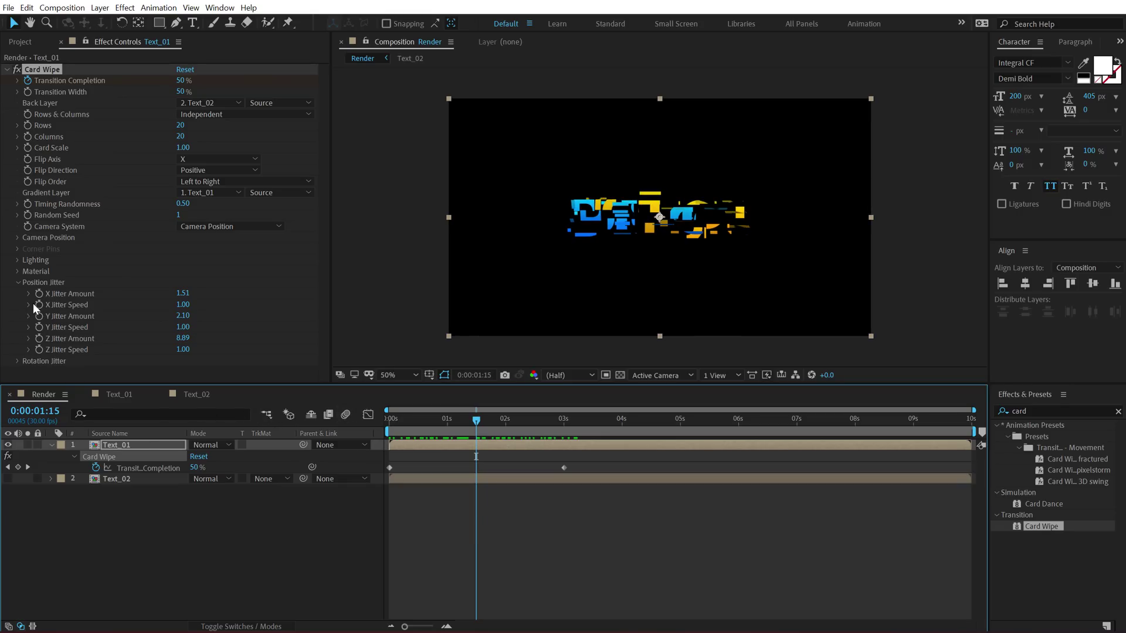
left_click(39, 293)
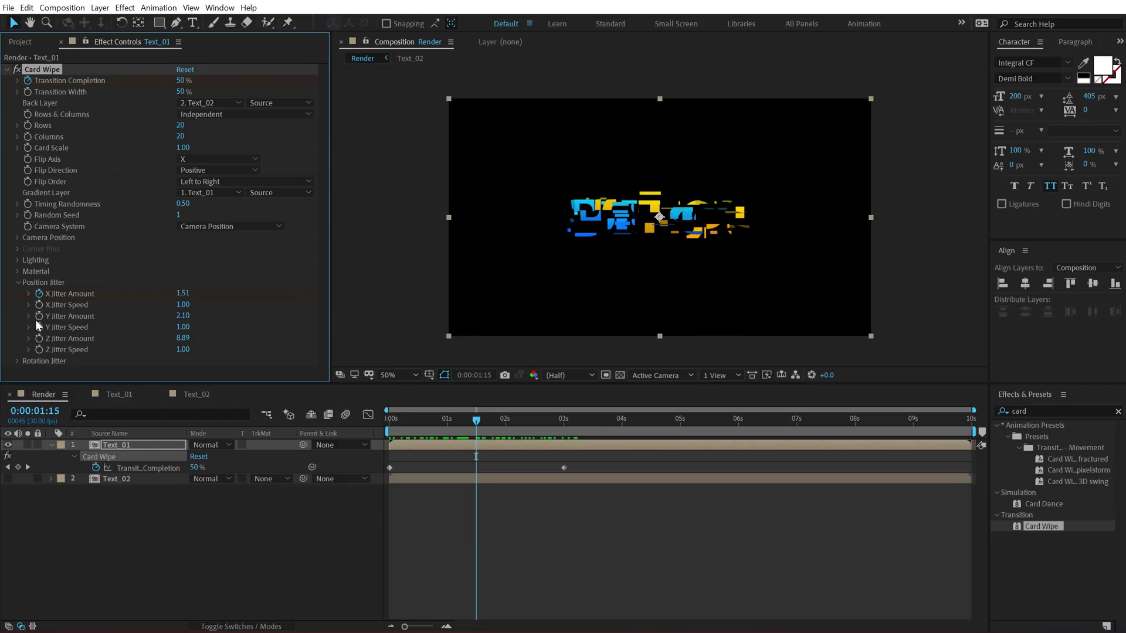
left_click(38, 339)
Step: At the comp's start, set the X, Y and Z Jitter Amounts to 0
left_click(467, 418)
key("Home")
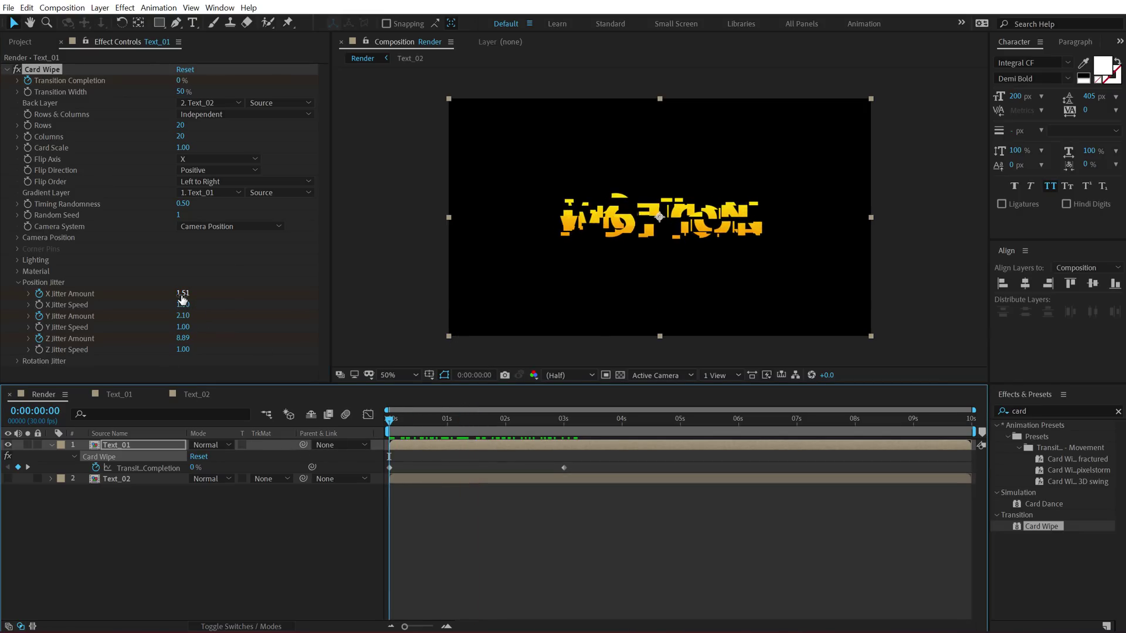
left_click(184, 293)
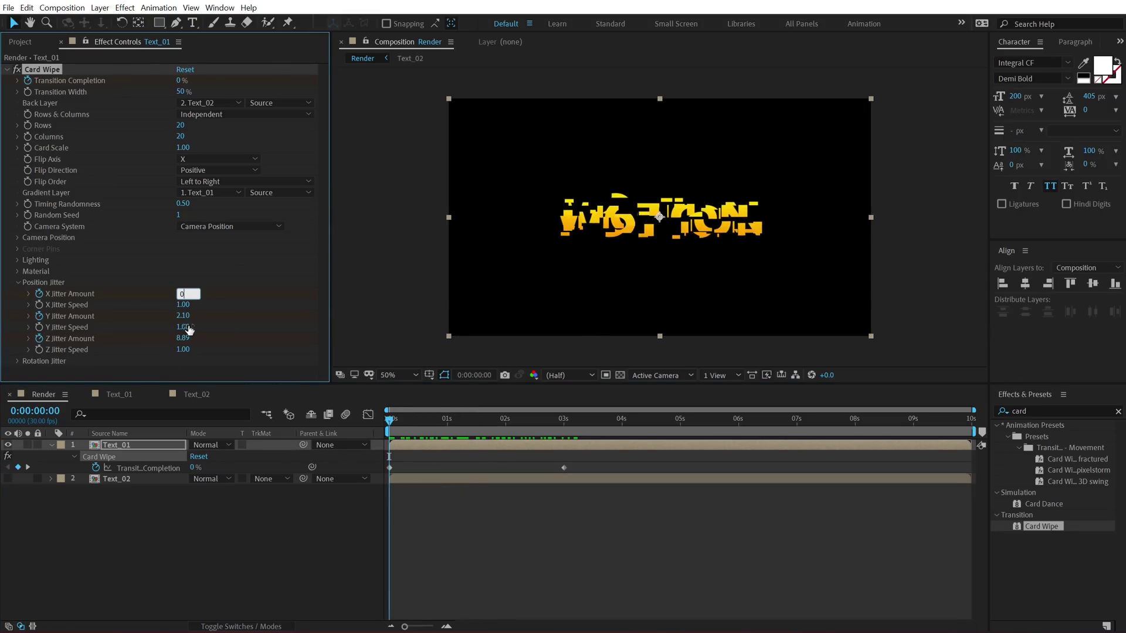
left_click(183, 316)
type("0")
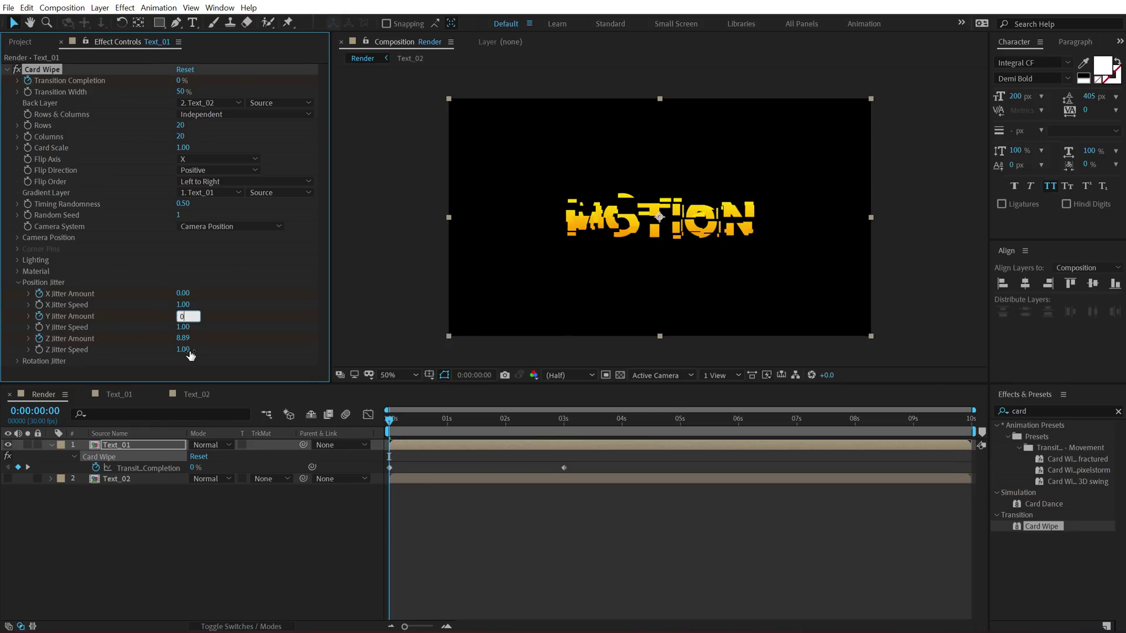
left_click(183, 338)
type("0")
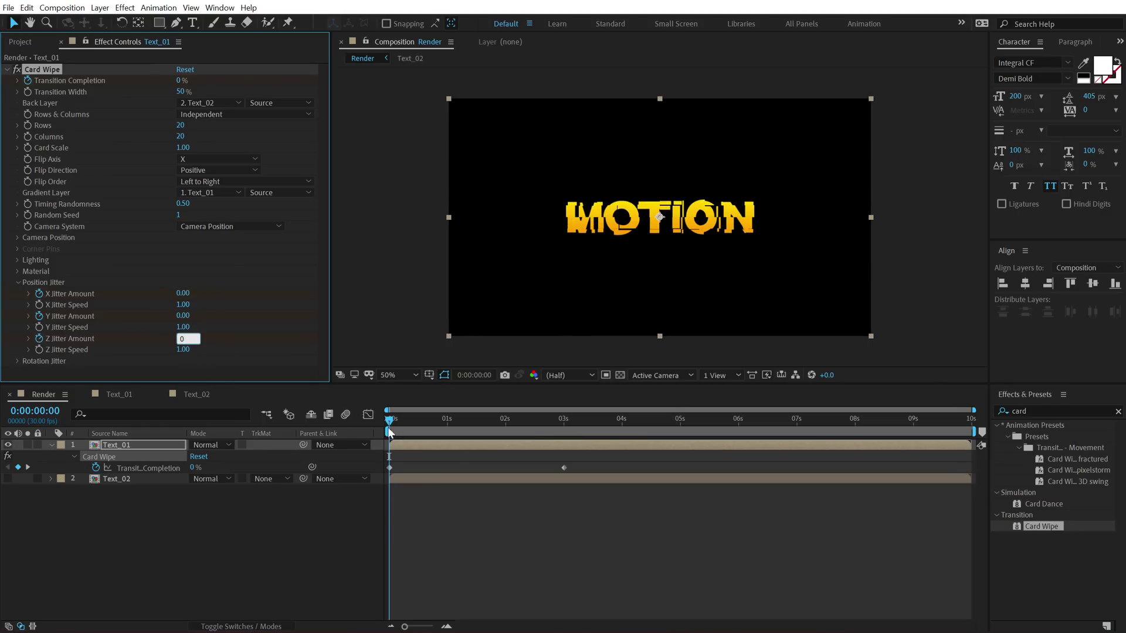
key("Return")
Step: Paste the zero jitter keyframes at 3 seconds so the jitter returns to 0.00
key("u")
key("u")
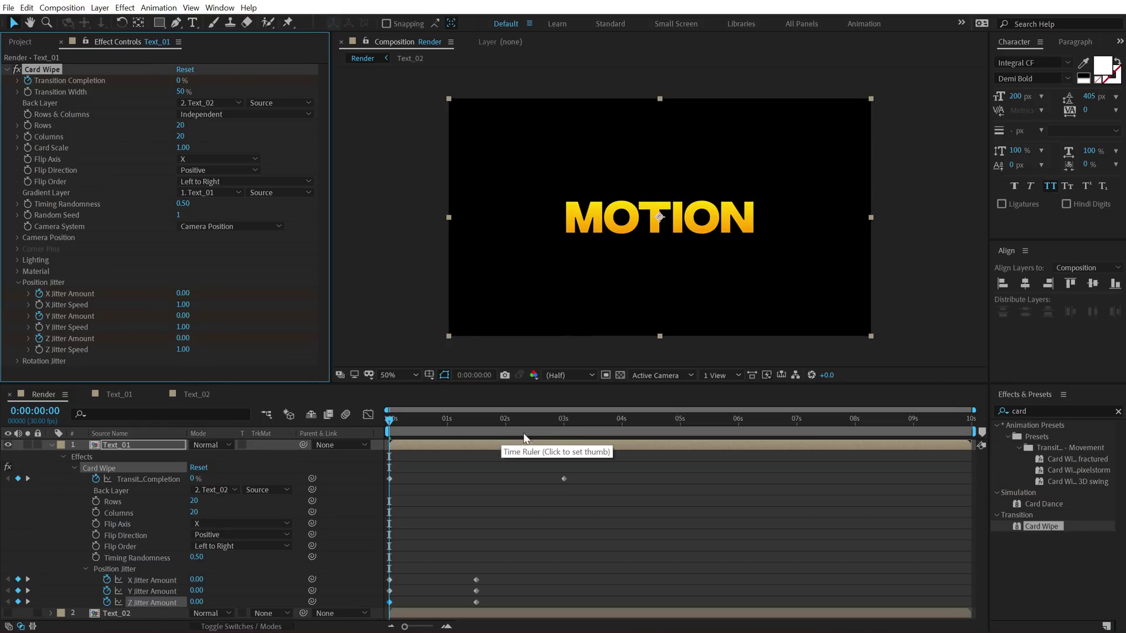
left_click(561, 428)
left_click_drag(561, 429, 563, 428)
left_click_drag(432, 563, 376, 604)
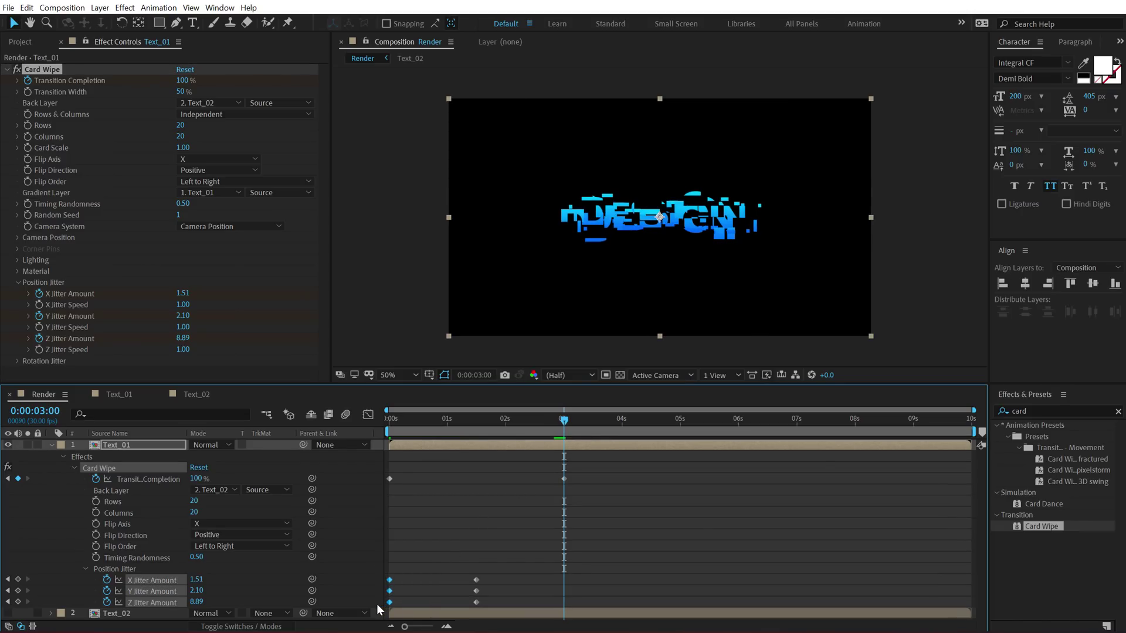
key("ctrl+v")
key("Home")
key("space")
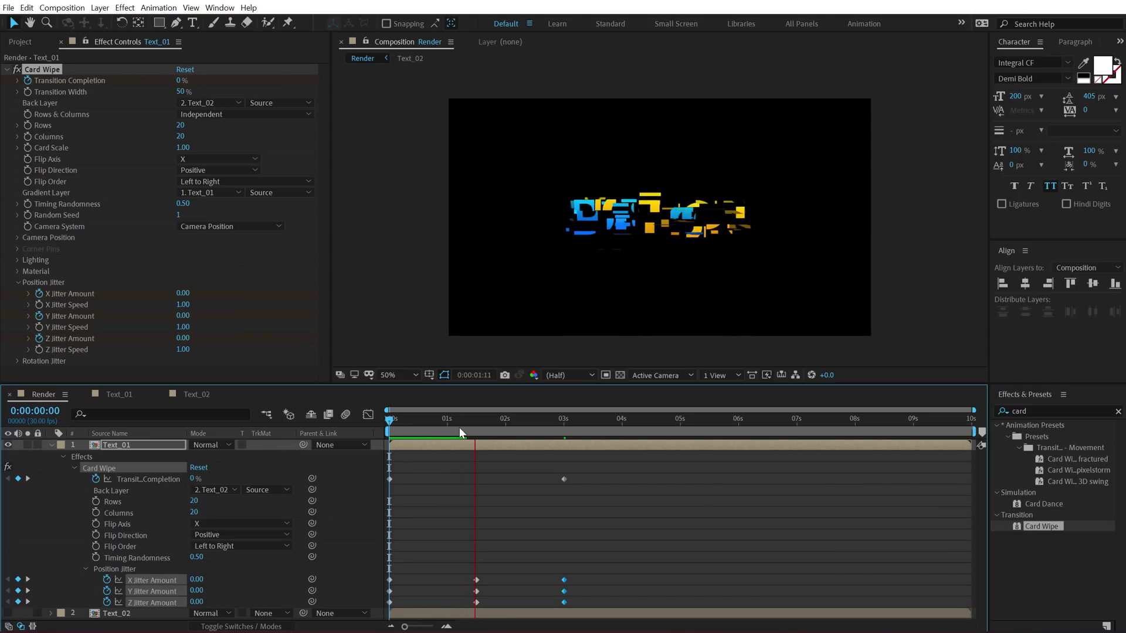
left_click(551, 421)
Step: Apply Easy Ease to all Card Wipe keyframes and preview the smoothed wipe
left_click_drag(628, 463, 378, 605)
right_click(564, 604)
mouse_move(651, 595)
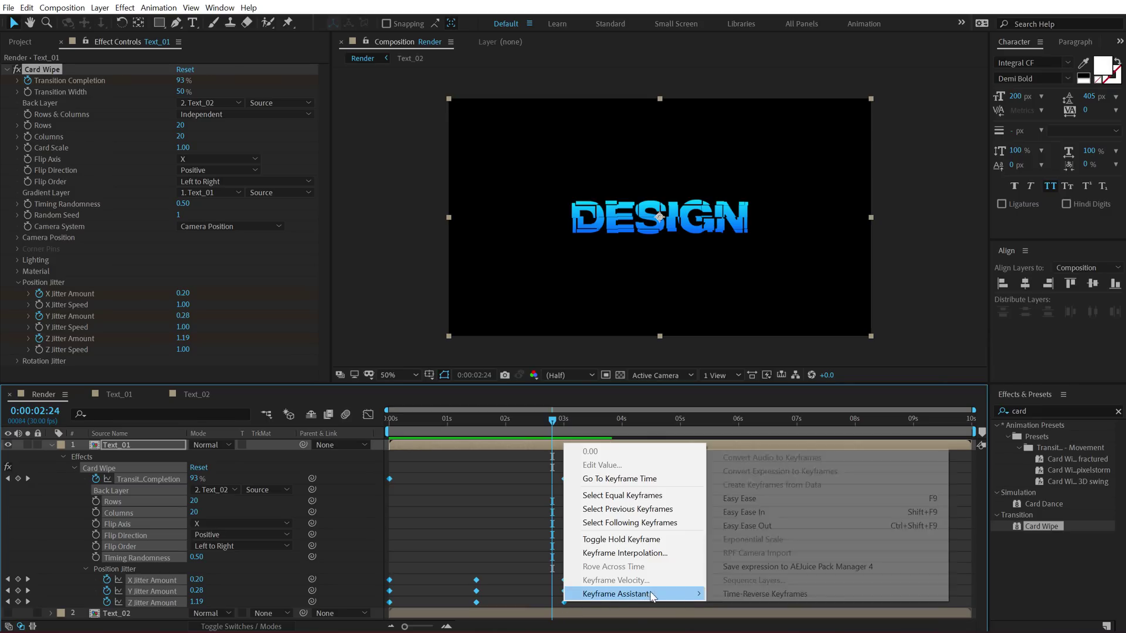
left_click(743, 500)
left_click(459, 509)
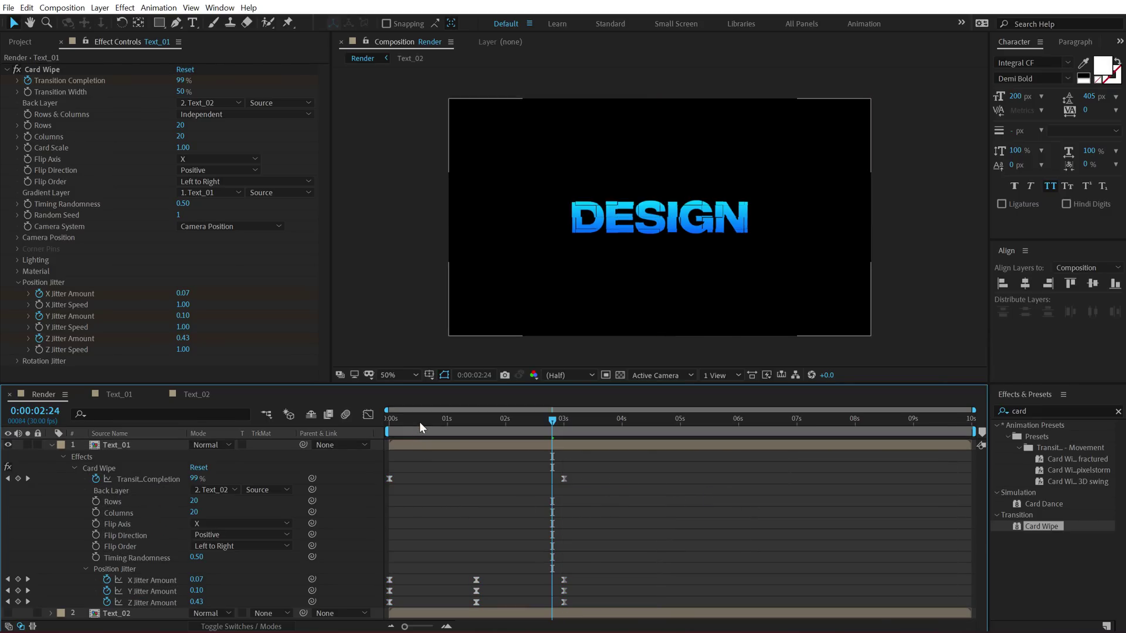
left_click_drag(420, 421, 345, 431)
key("space")
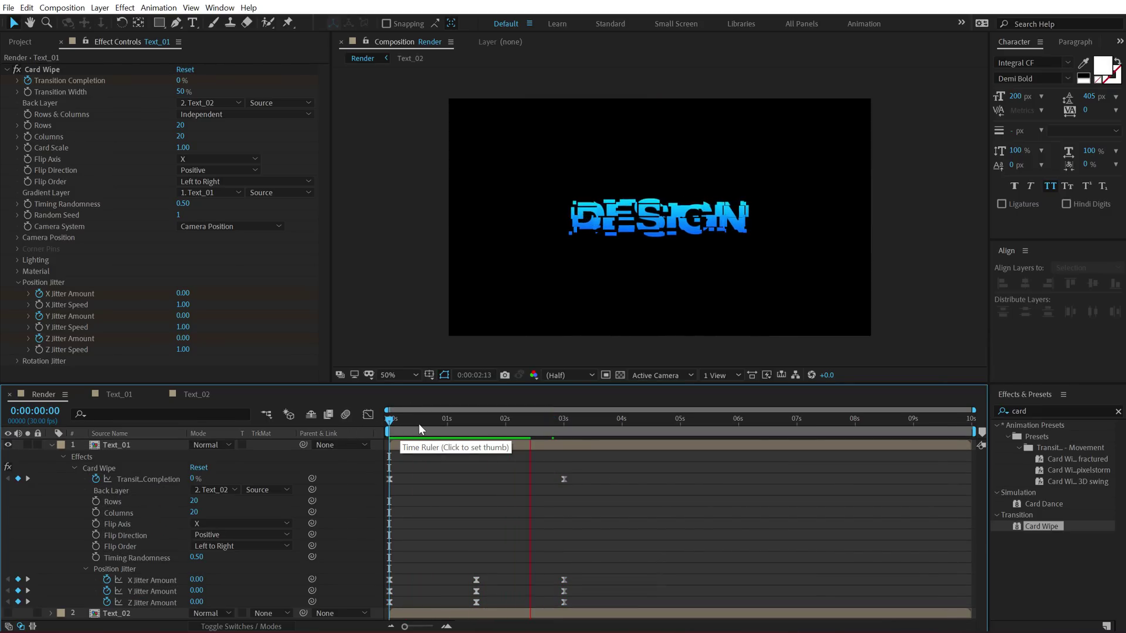
left_click_drag(448, 420, 530, 428)
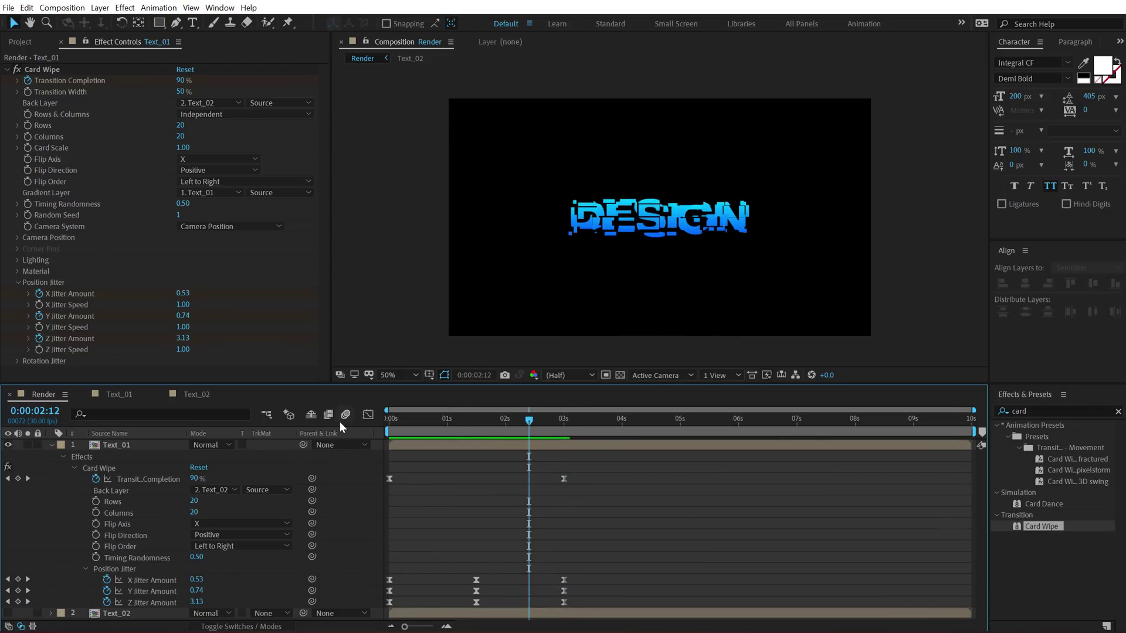
Step: Duplicate Text_01 and raise the copy's Card Wipe jitter to X 2.23, Y 1.41, Z 7.73
left_click(52, 446)
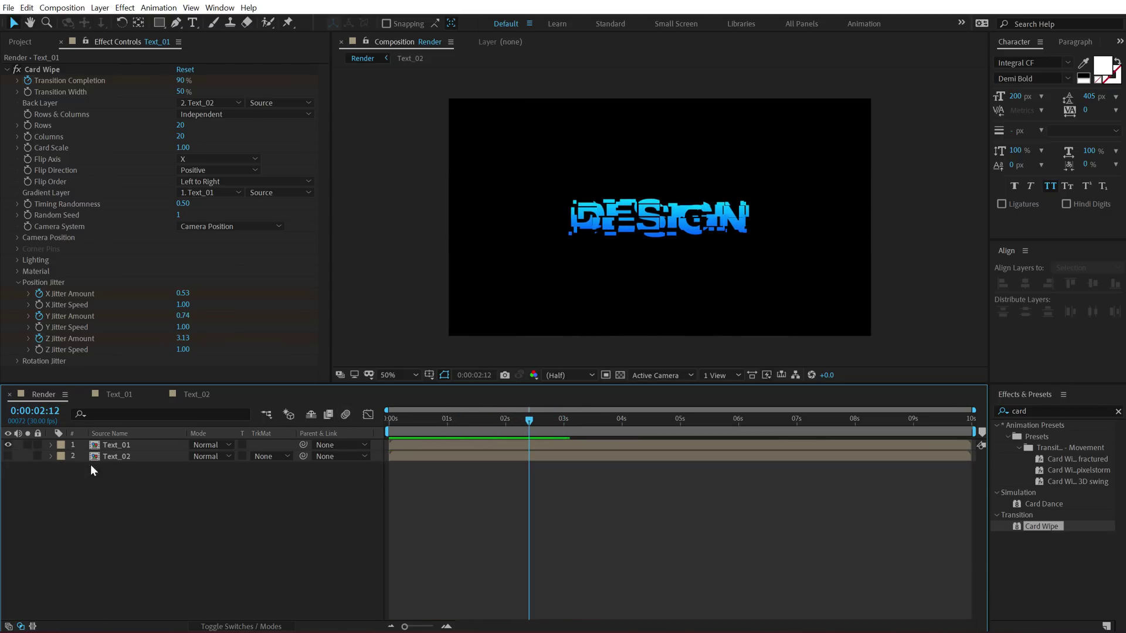
left_click(118, 444)
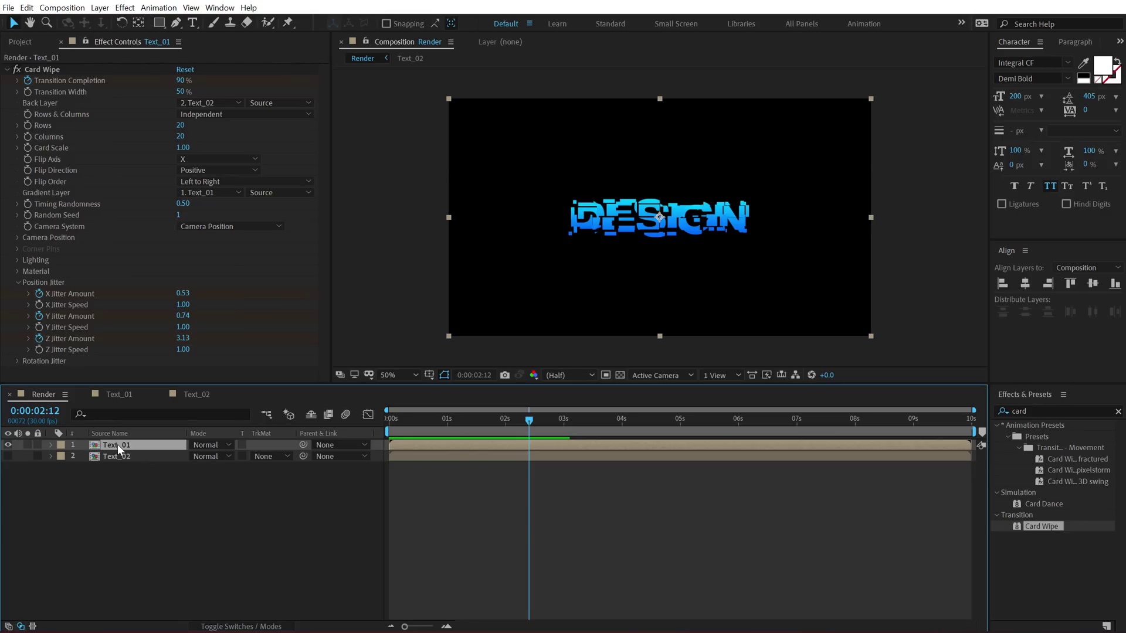
key("ctrl+d")
left_click(117, 456)
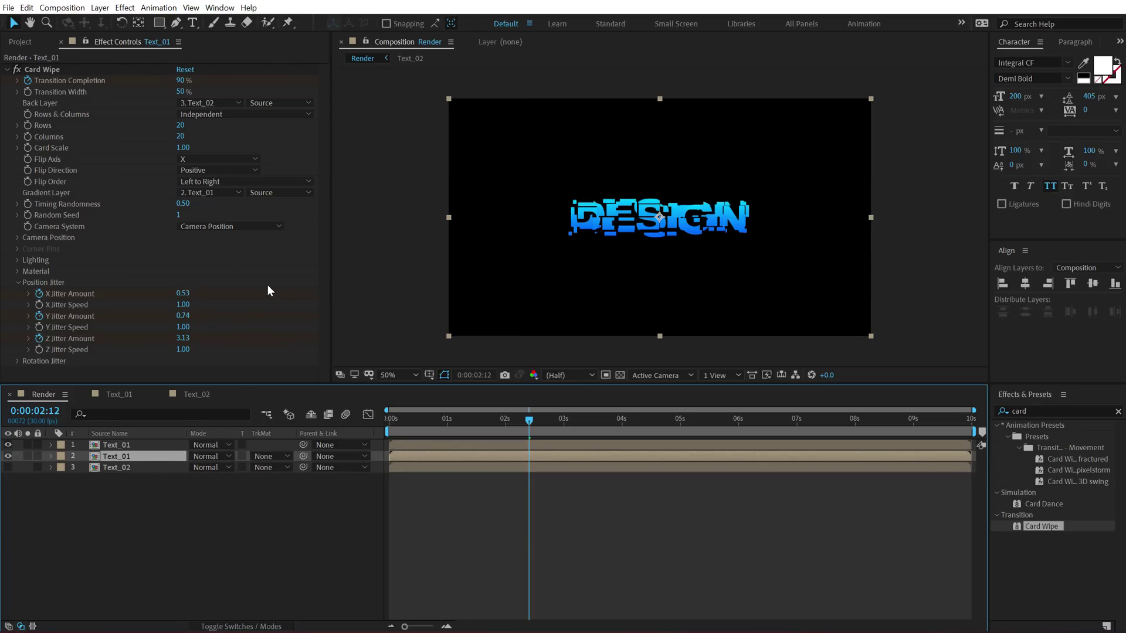
left_click_drag(473, 420, 476, 420)
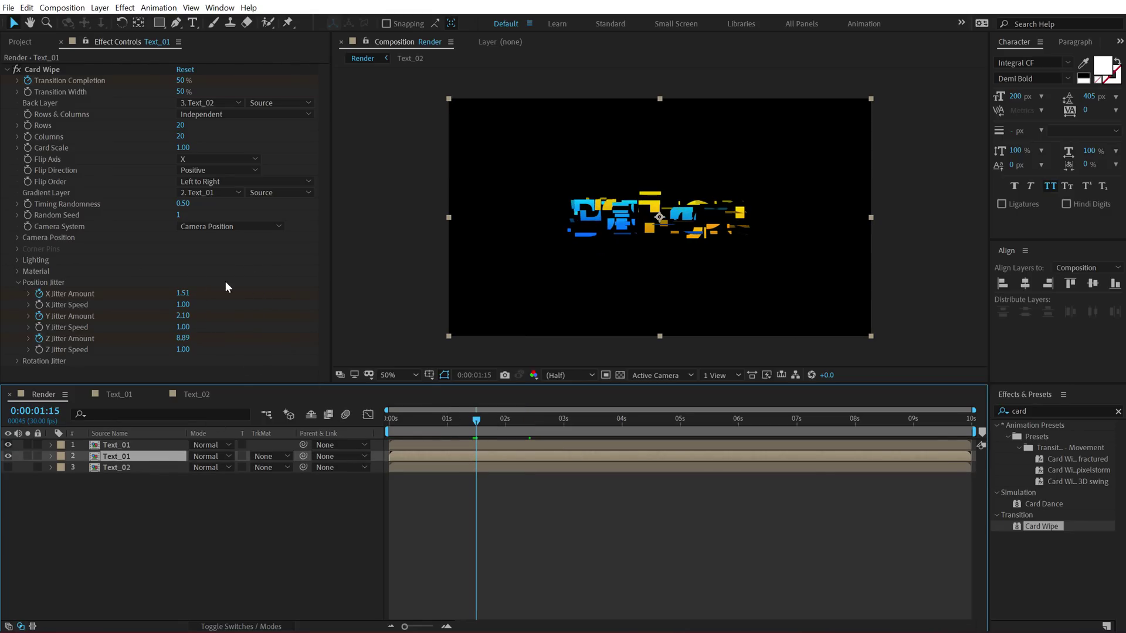
left_click(211, 297)
left_click_drag(210, 297, 141, 321)
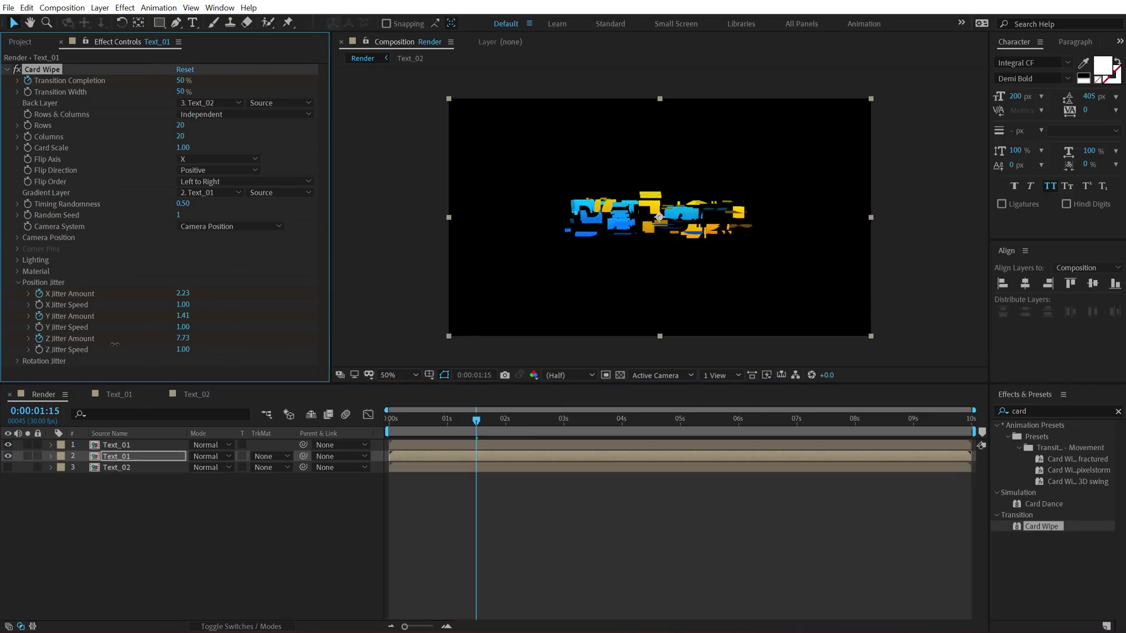
left_click(129, 456)
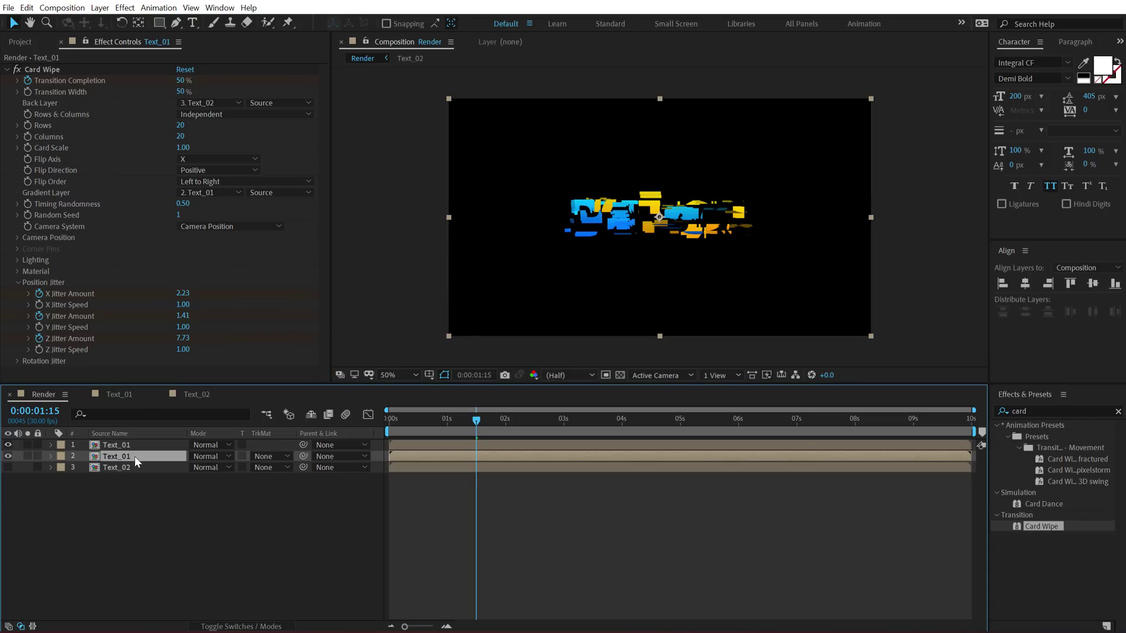
Step: Apply the Fill effect to the duplicate Text_01 layer
double_click(1028, 411)
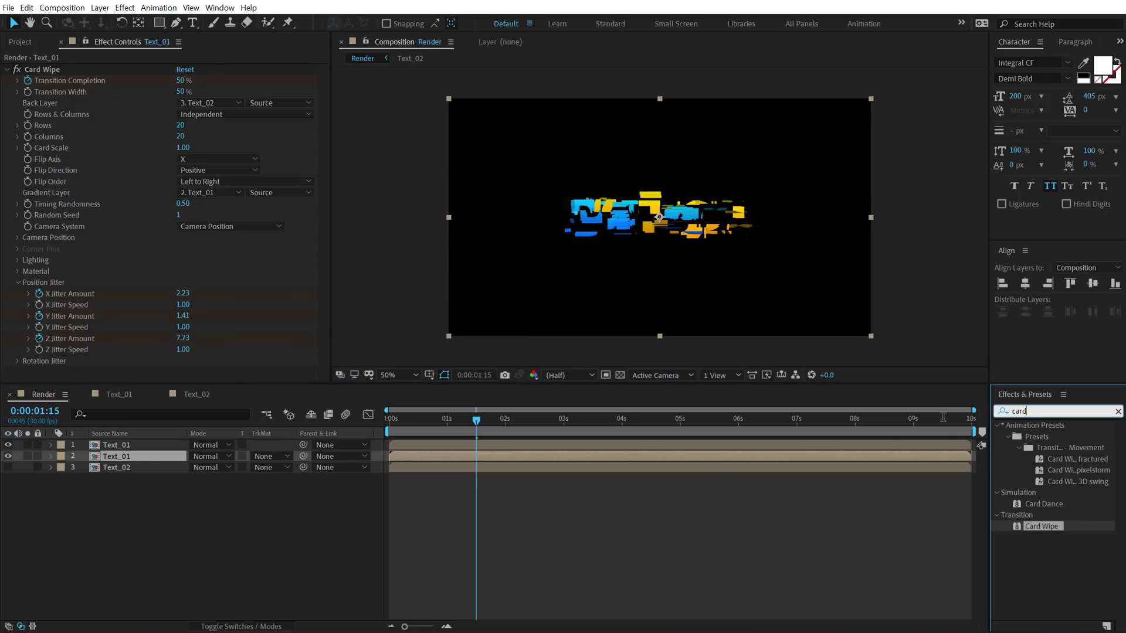
type("fill")
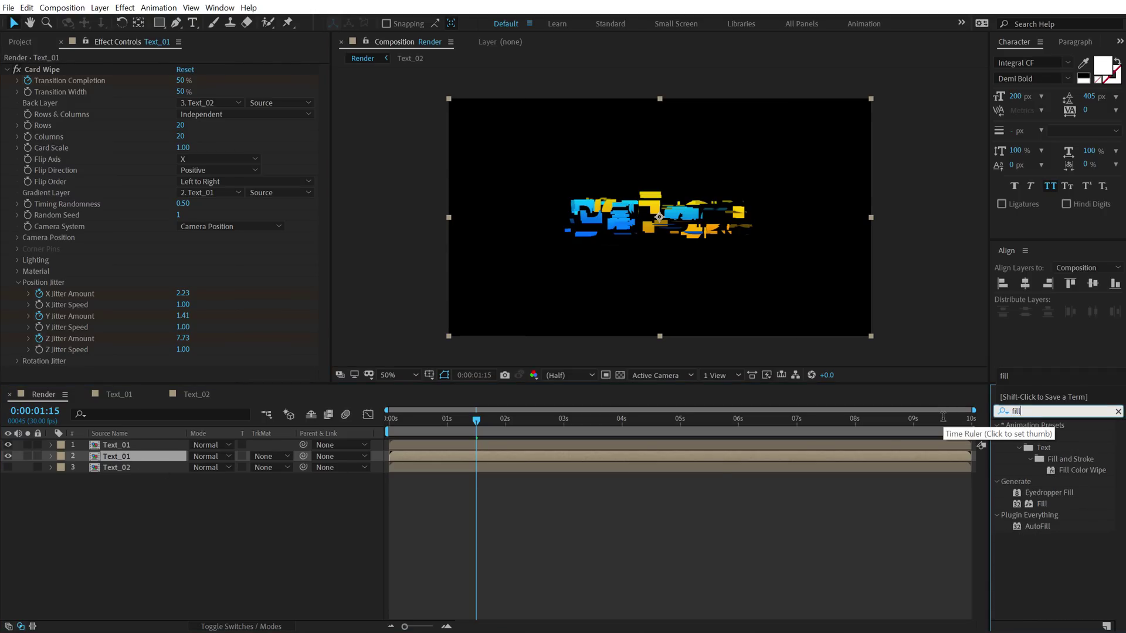
double_click(1041, 503)
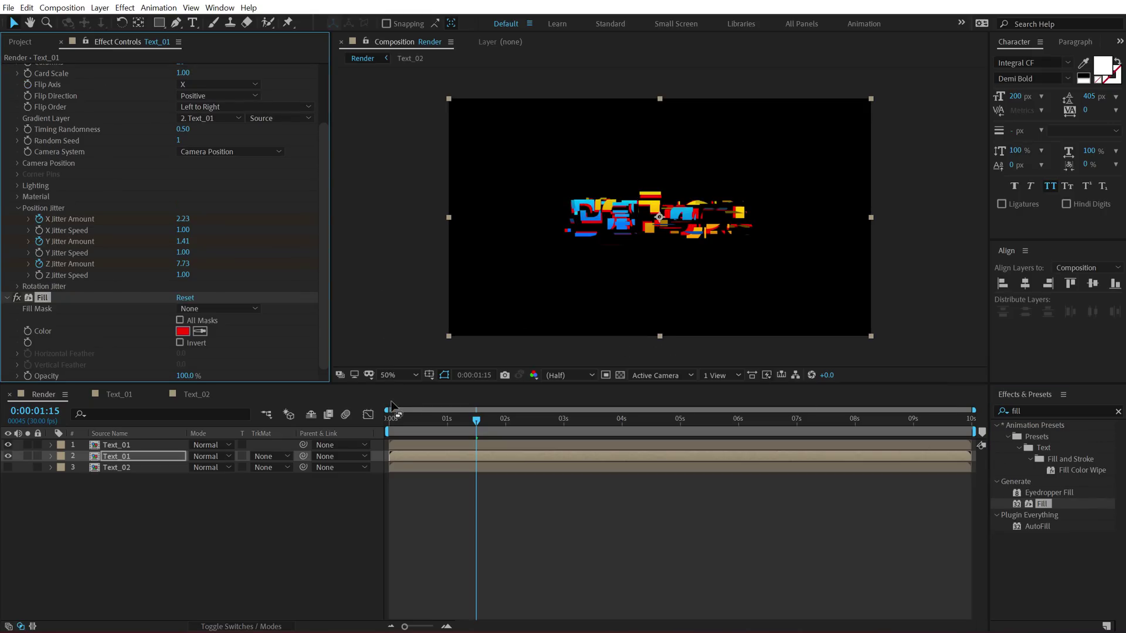
left_click_drag(395, 419, 500, 414)
Step: Set the Fill colour to a very dark grey and preview the animation
left_click(182, 331)
mouse_move(123, 367)
left_mouse_down()
mouse_move(58, 373)
mouse_move(44, 359)
left_mouse_up()
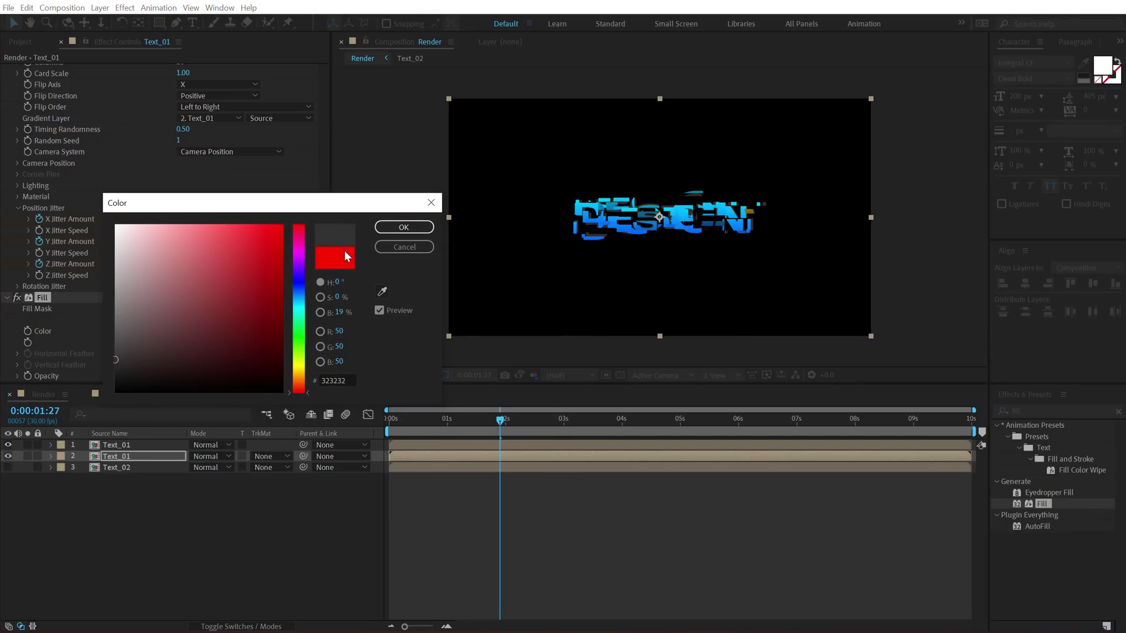
left_click(404, 227)
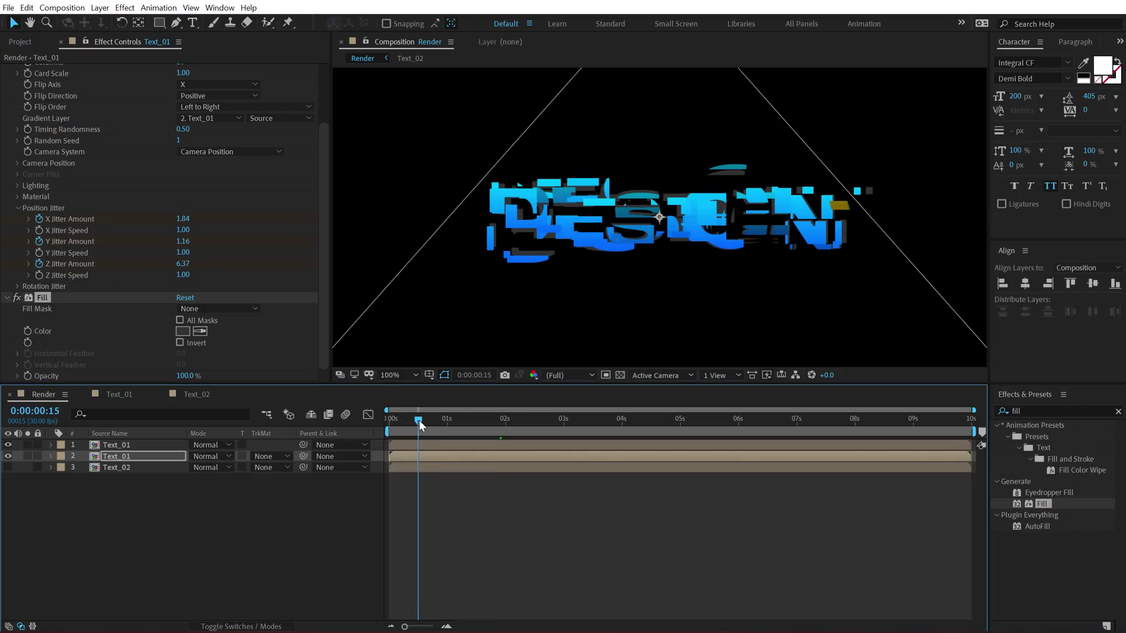
left_click_drag(419, 420, 426, 420)
key("comma")
key("space")
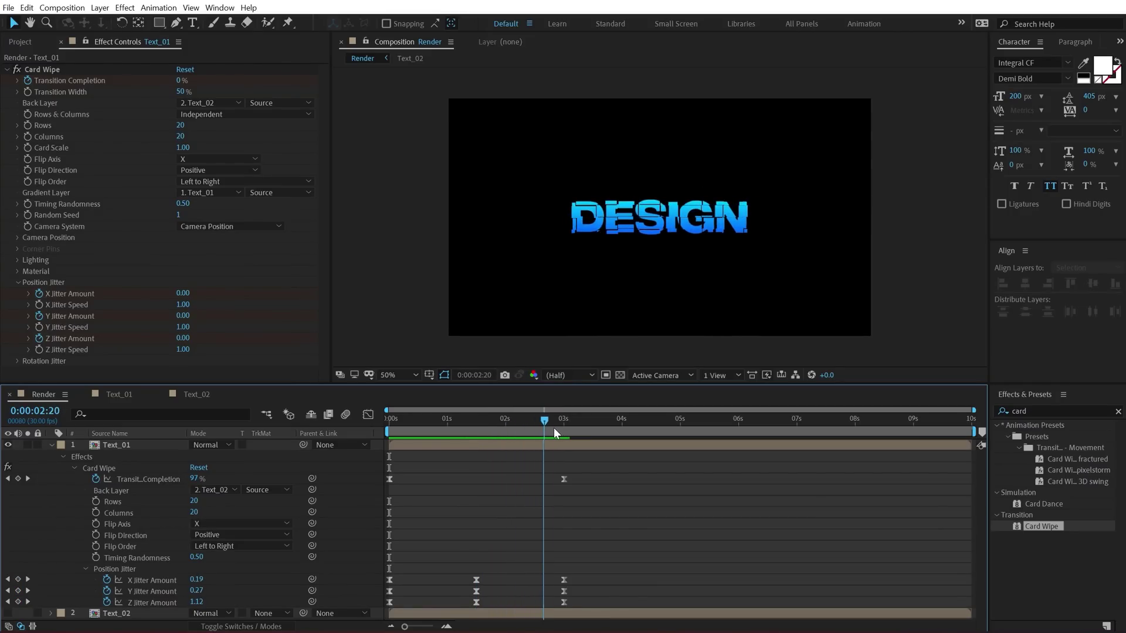
left_click_drag(567, 429, 529, 428)
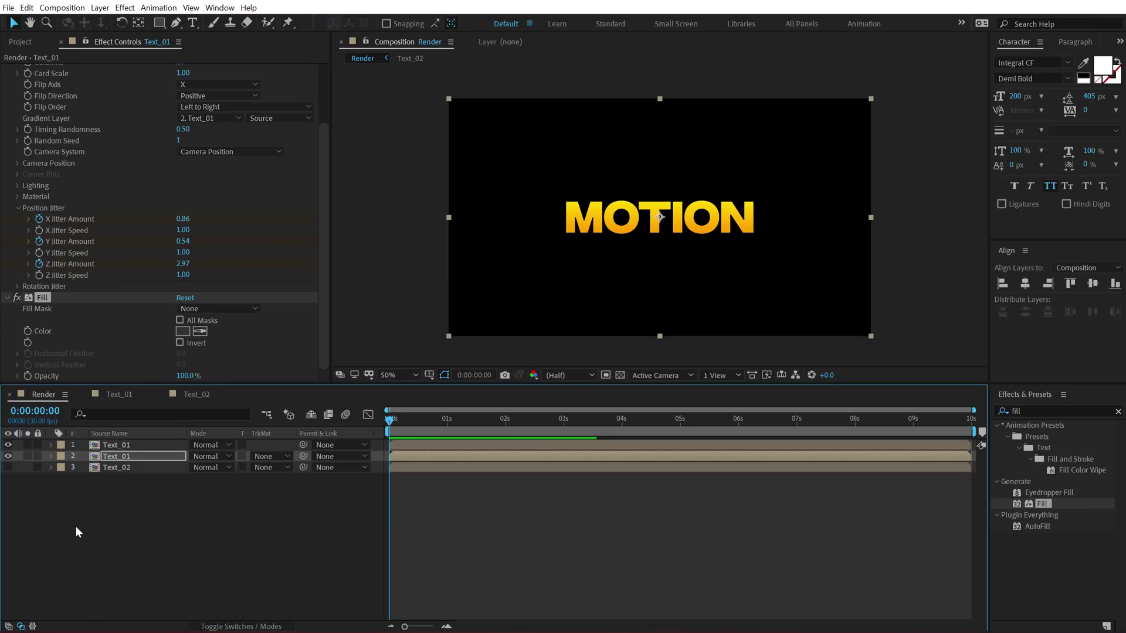
Step: Pre-compose the three text layers into a comp named Edges
left_click_drag(76, 527, 126, 441)
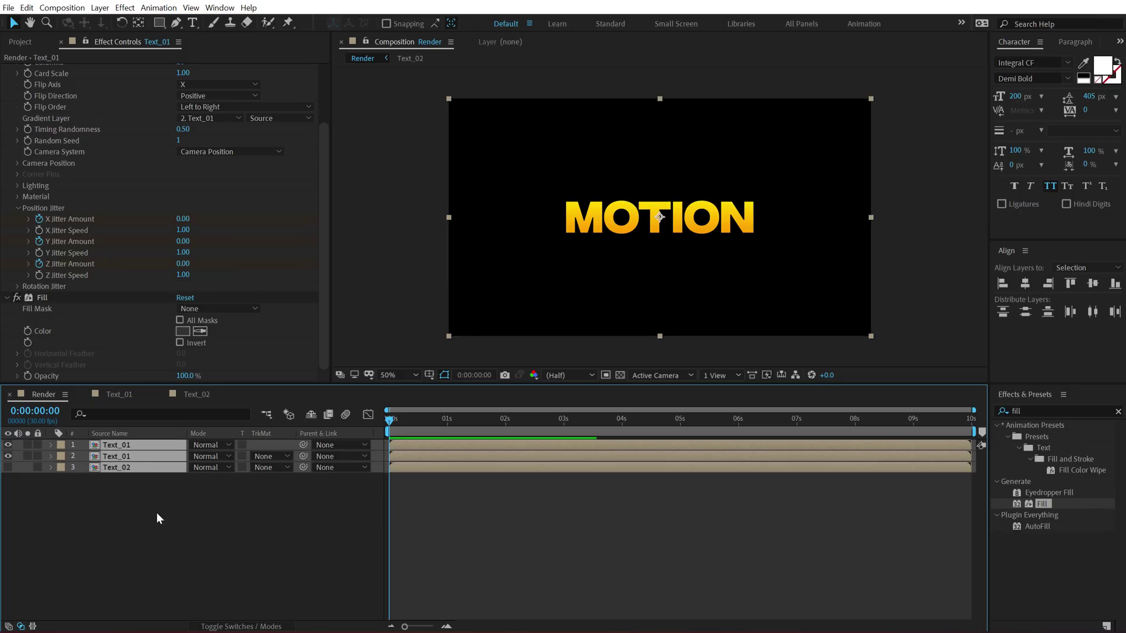
key("ctrl+shift+c")
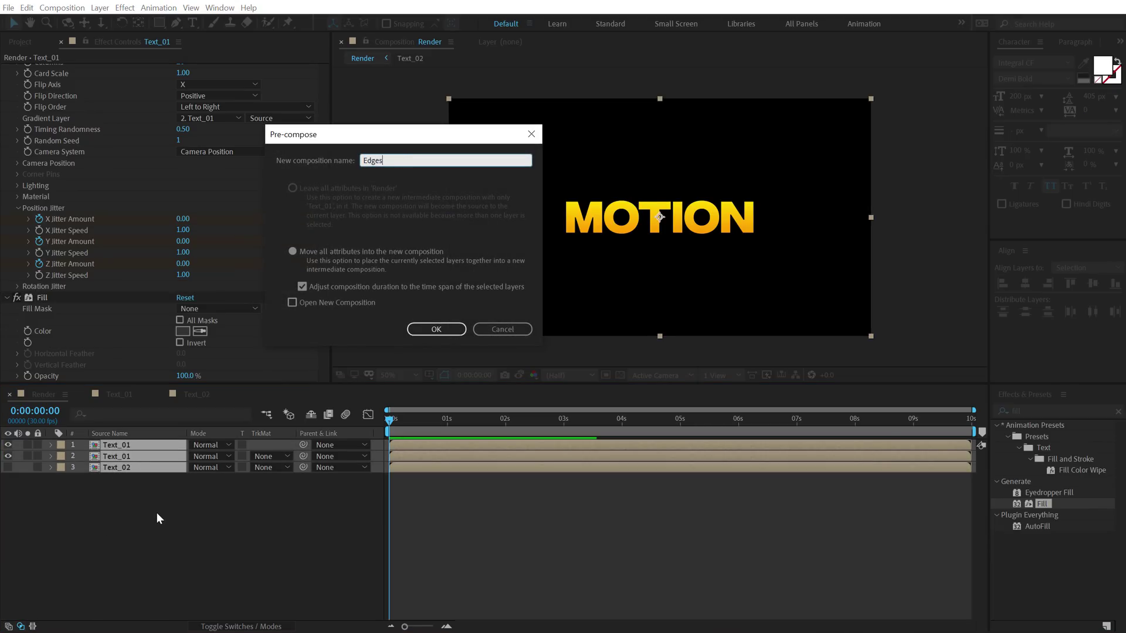
key("Return")
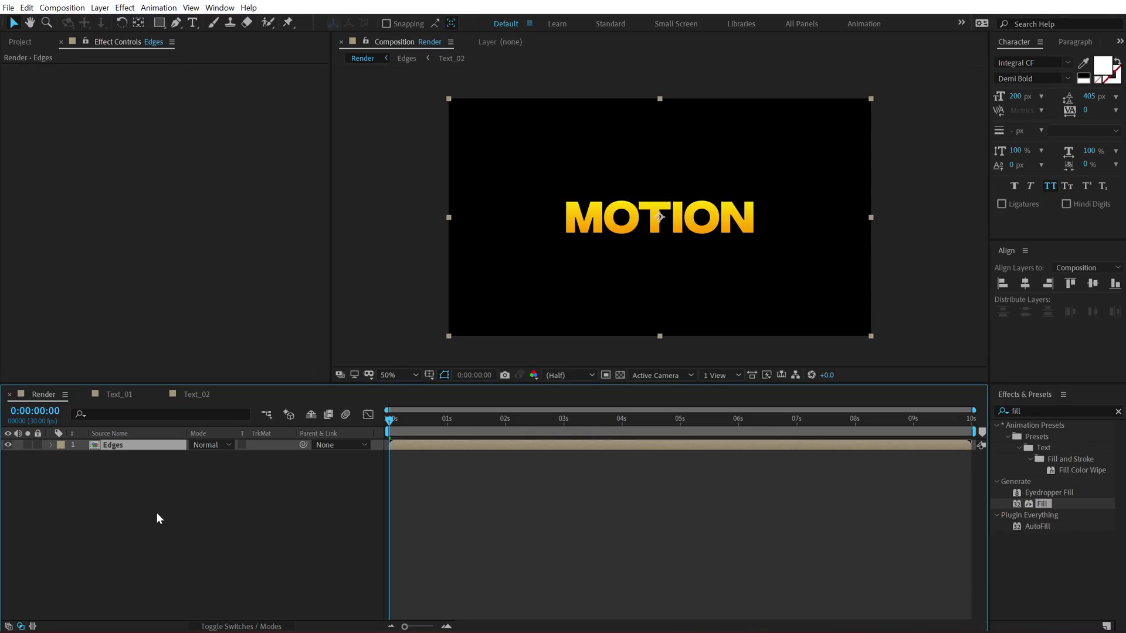
Step: Duplicate the Edges layer and search the effects for 'find'
key("ctrl+d")
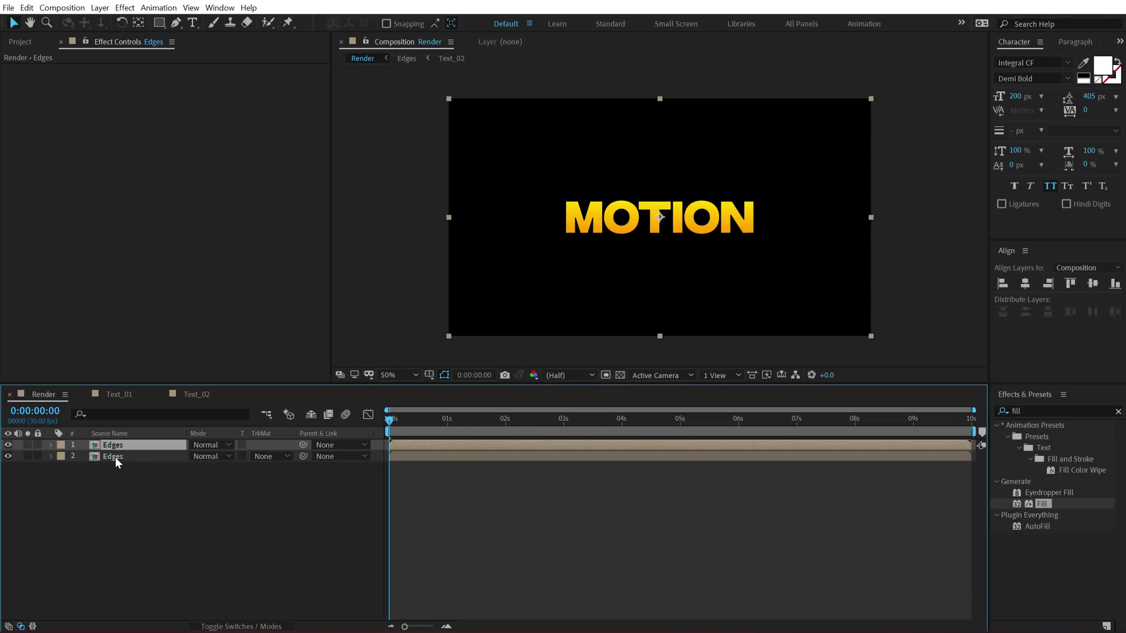
left_click(1033, 410)
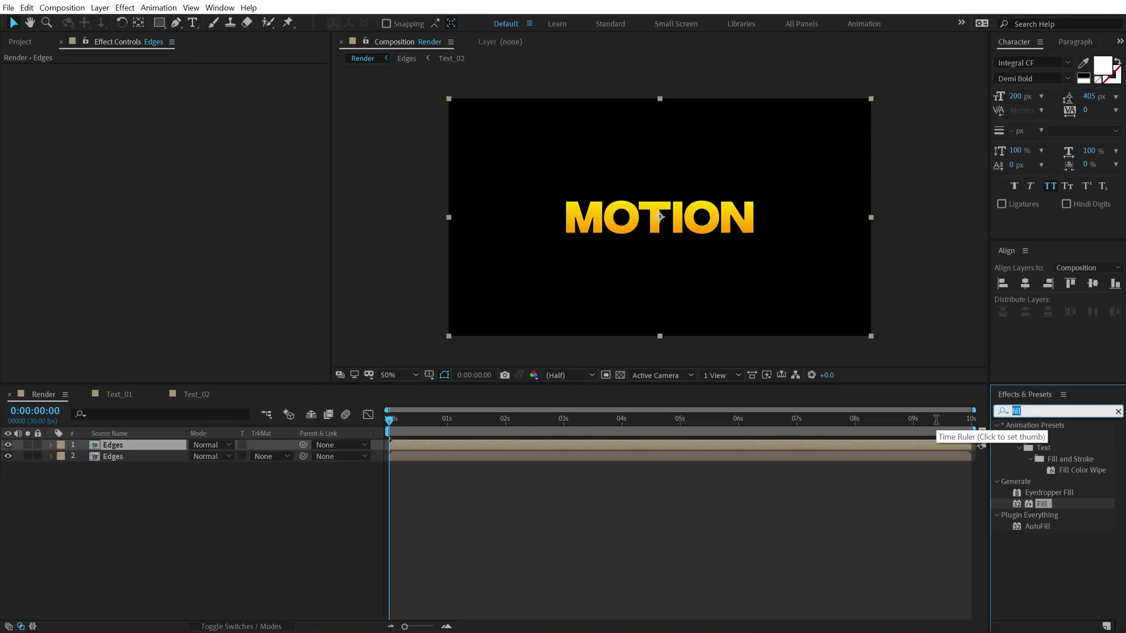
type("find")
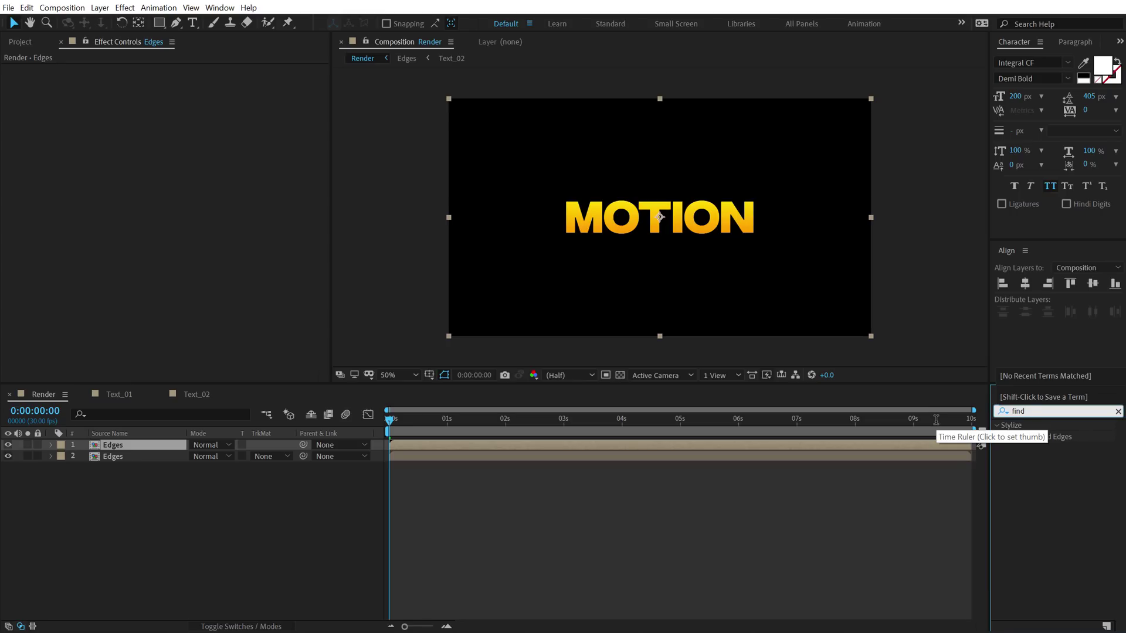
Step: Apply Find Edges to the top Edges layer and set it to Screen blending
double_click(1051, 435)
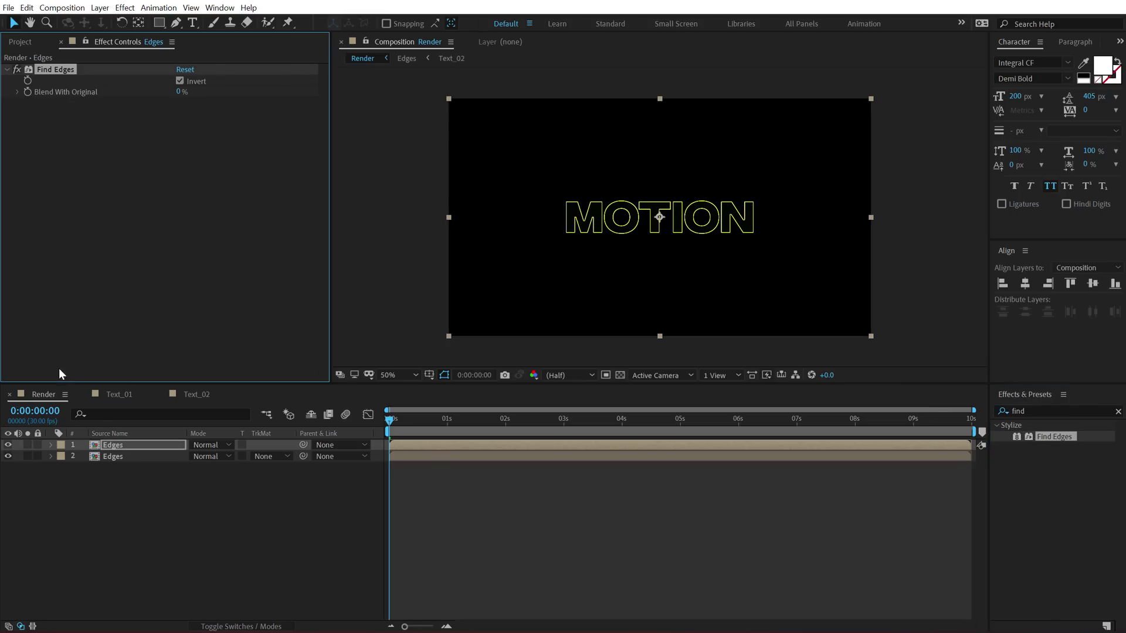
left_click(125, 448)
left_click(206, 445)
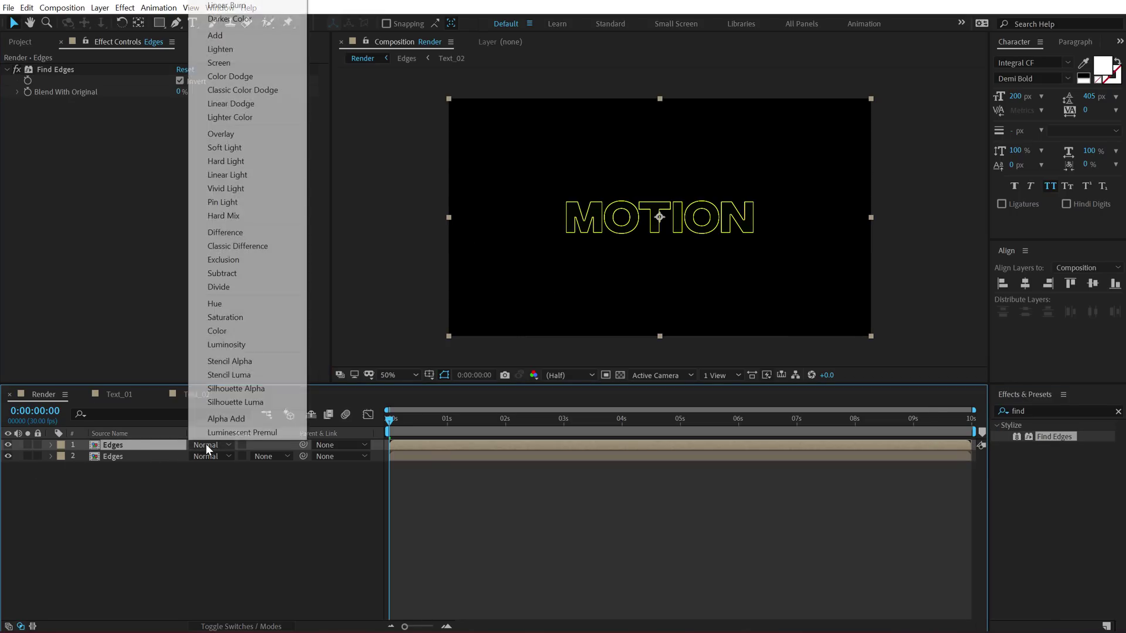
left_click(247, 63)
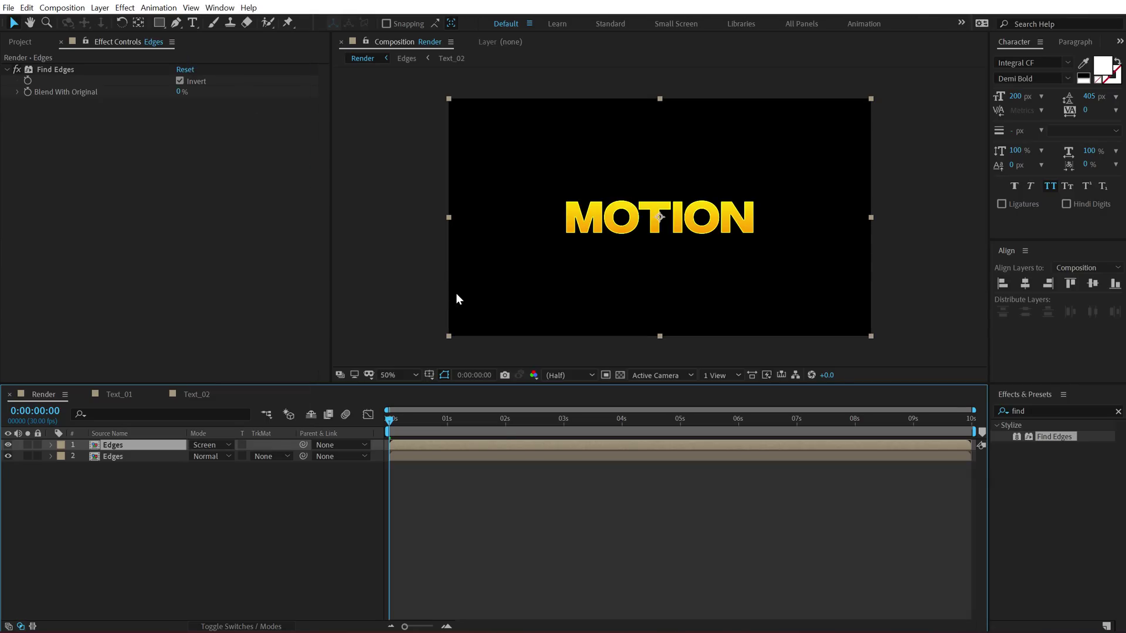
key("space")
left_click_drag(447, 417, 492, 418)
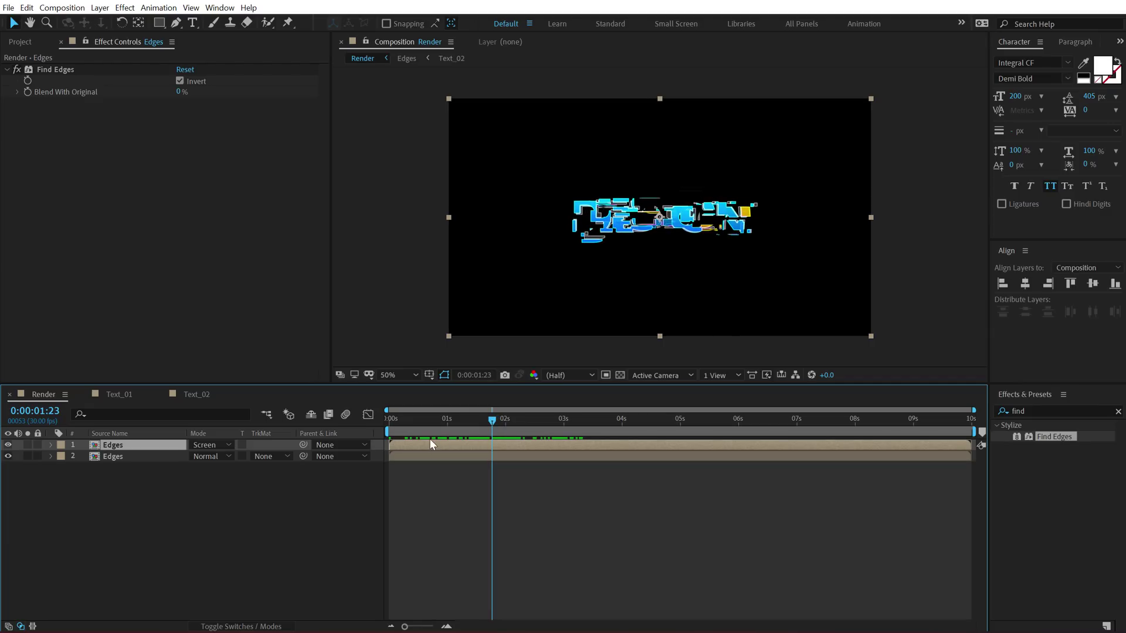
left_click_drag(396, 424, 491, 428)
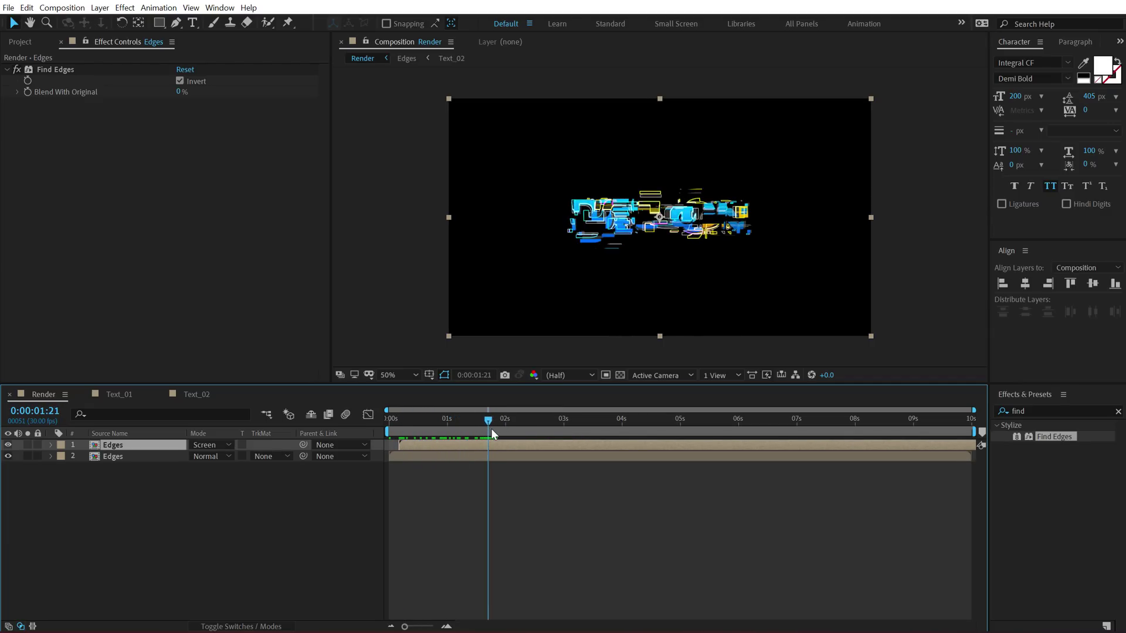
Step: Hide the second Text_01 layer inside the Edges comp, then return to Render
double_click(122, 446)
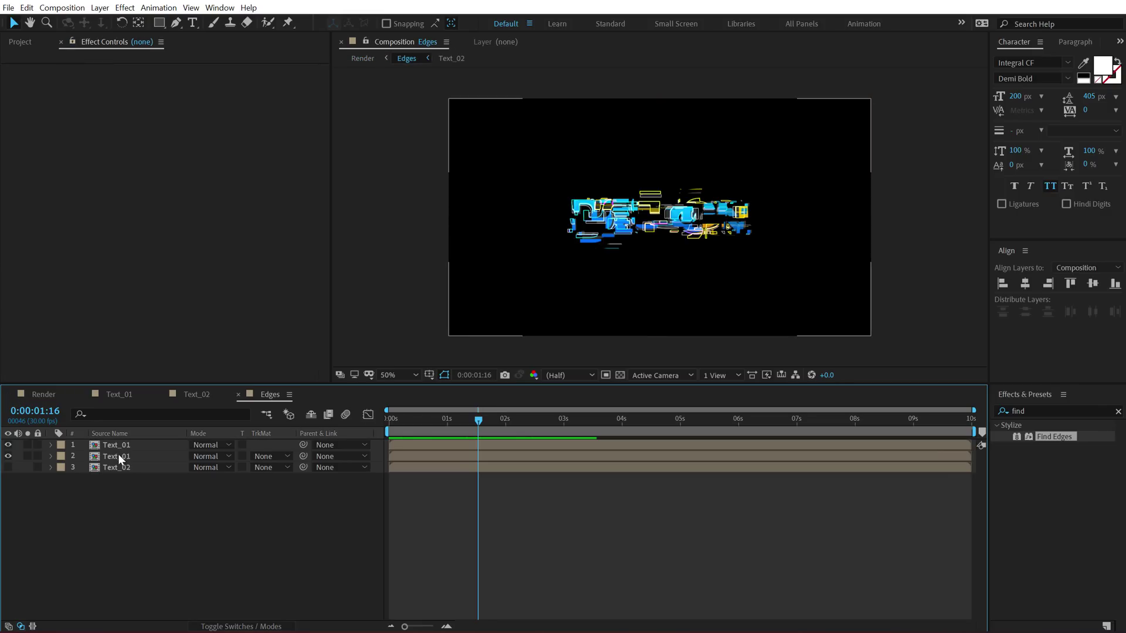
left_click(8, 456)
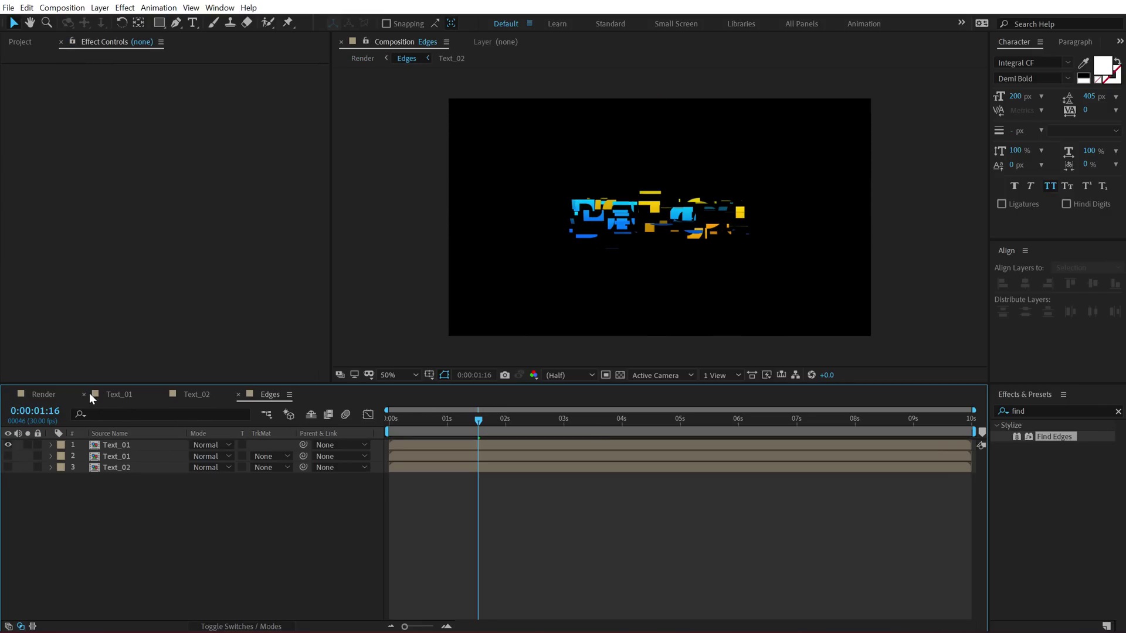
left_click(61, 395)
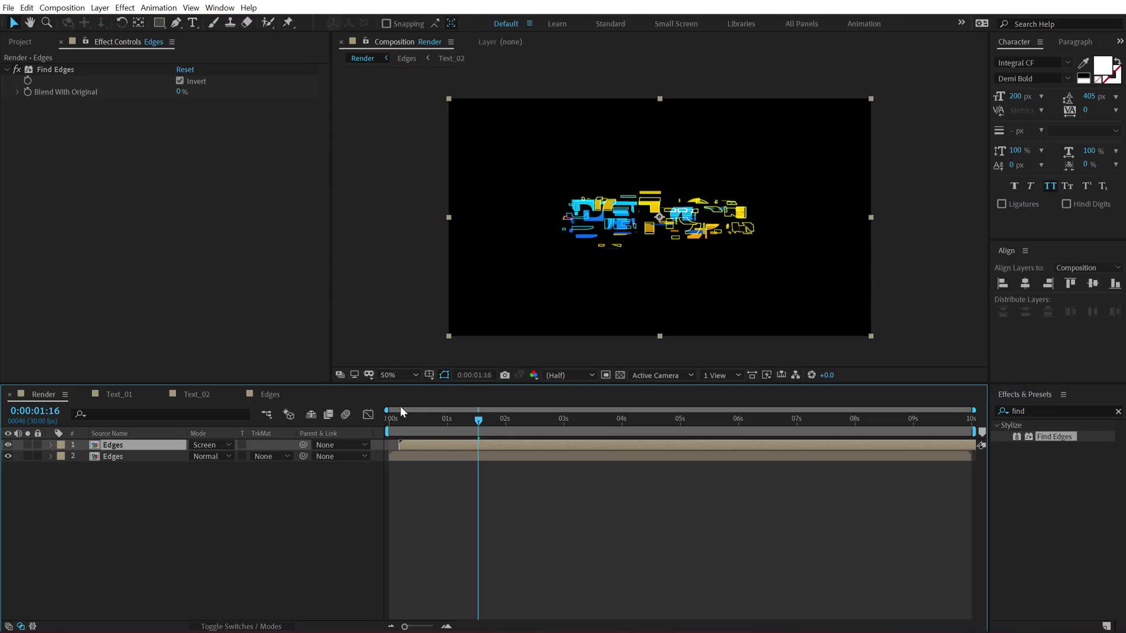
key("slash")
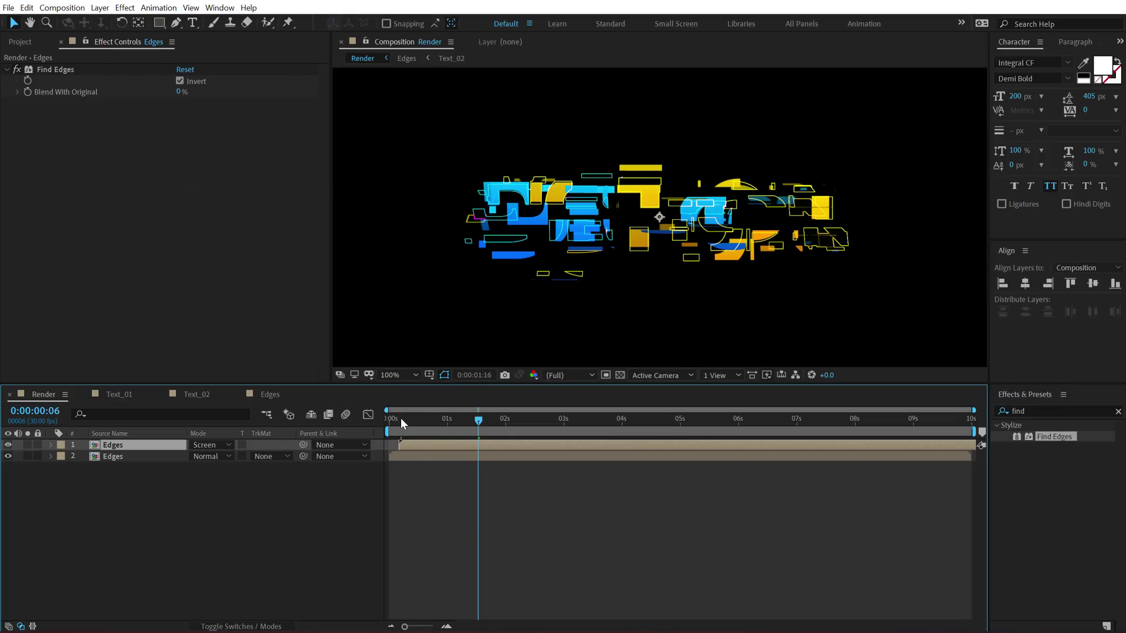
left_click(422, 417)
key("comma")
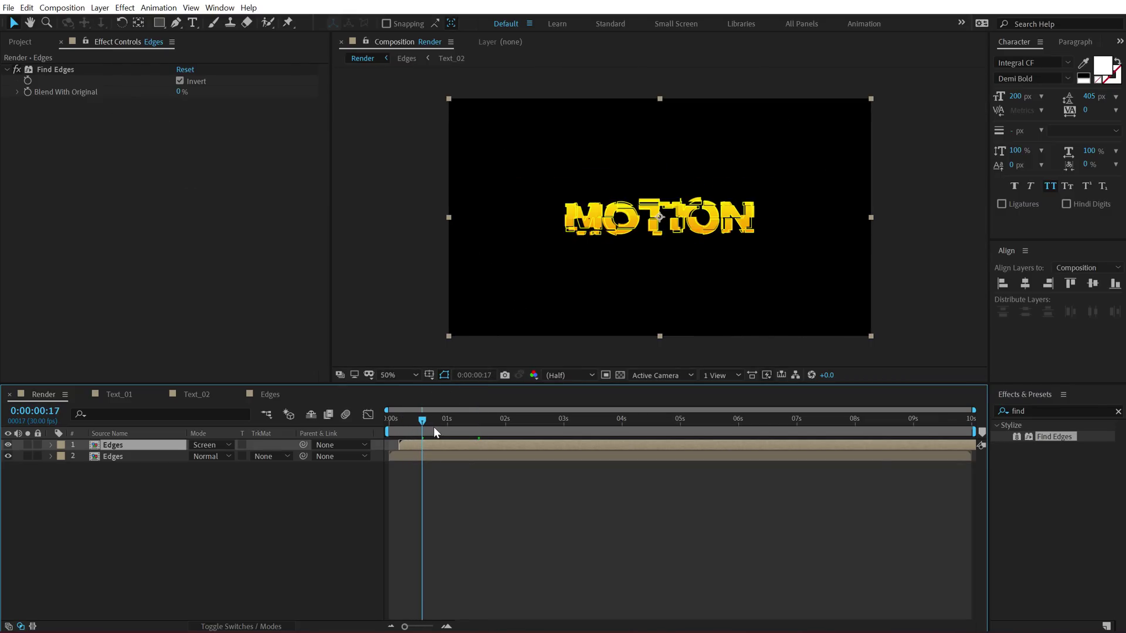
Step: Nudge the top Edges layer earlier and keyframe Opacity 0% at 0 s, 100% at 1:15, 0% at 3 s
left_click_drag(422, 426, 479, 423)
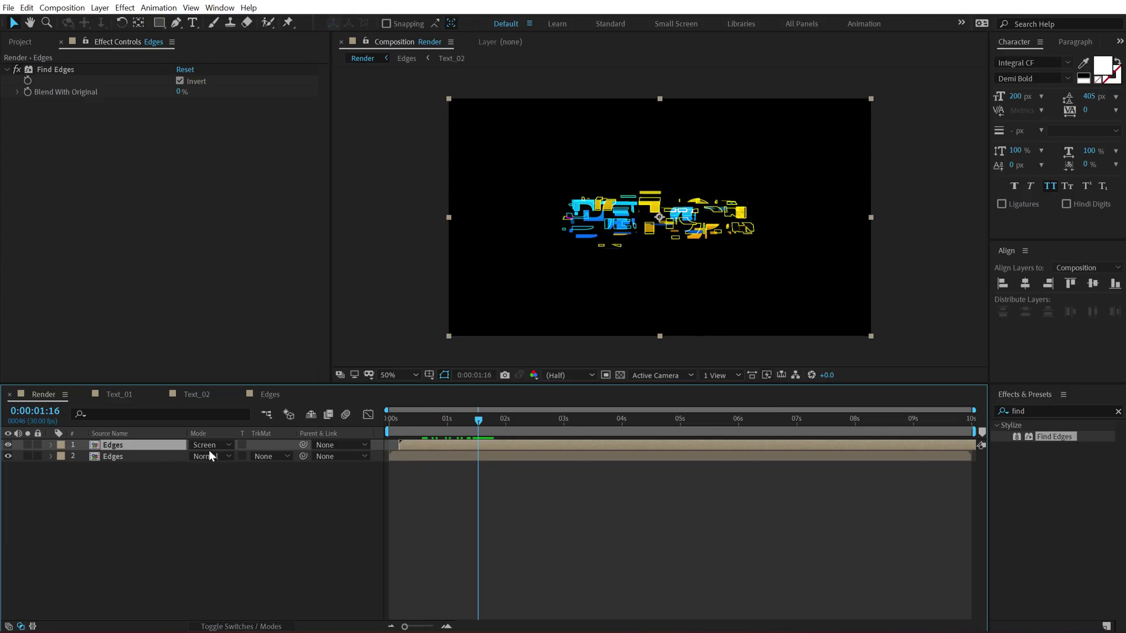
left_click_drag(415, 445, 406, 445)
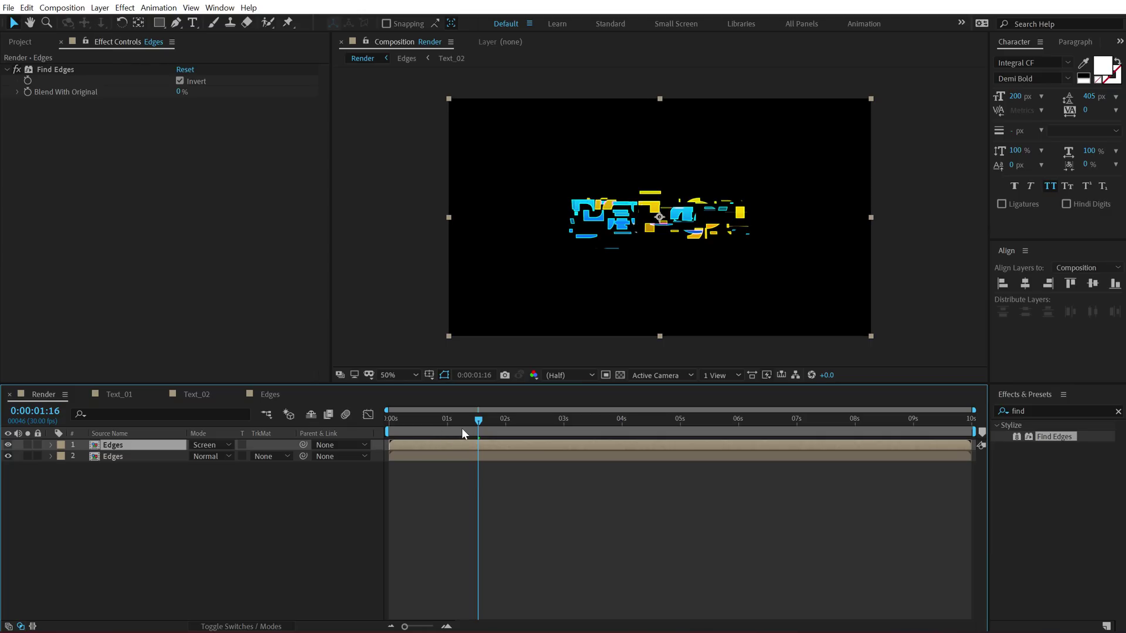
key("Page_Up")
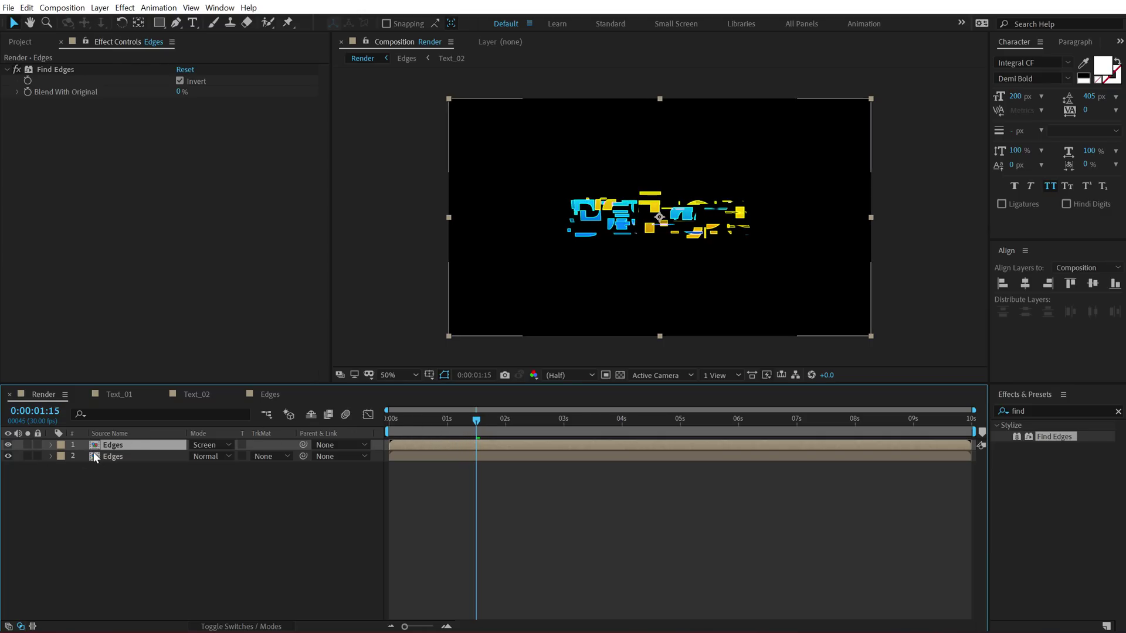
key("t")
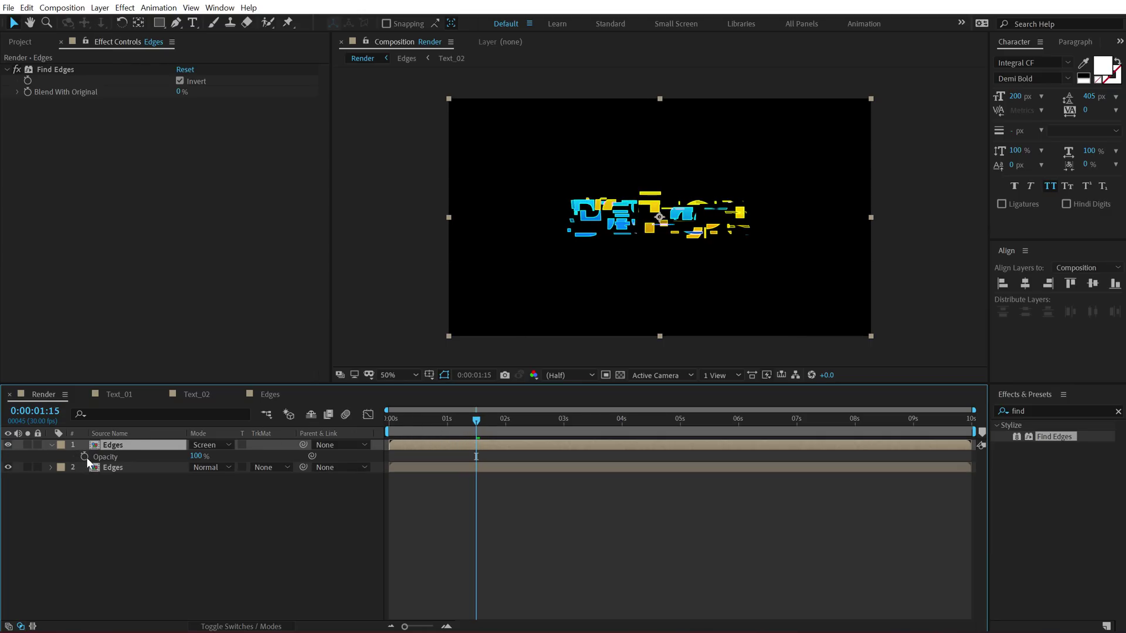
left_click(85, 457)
key("Home")
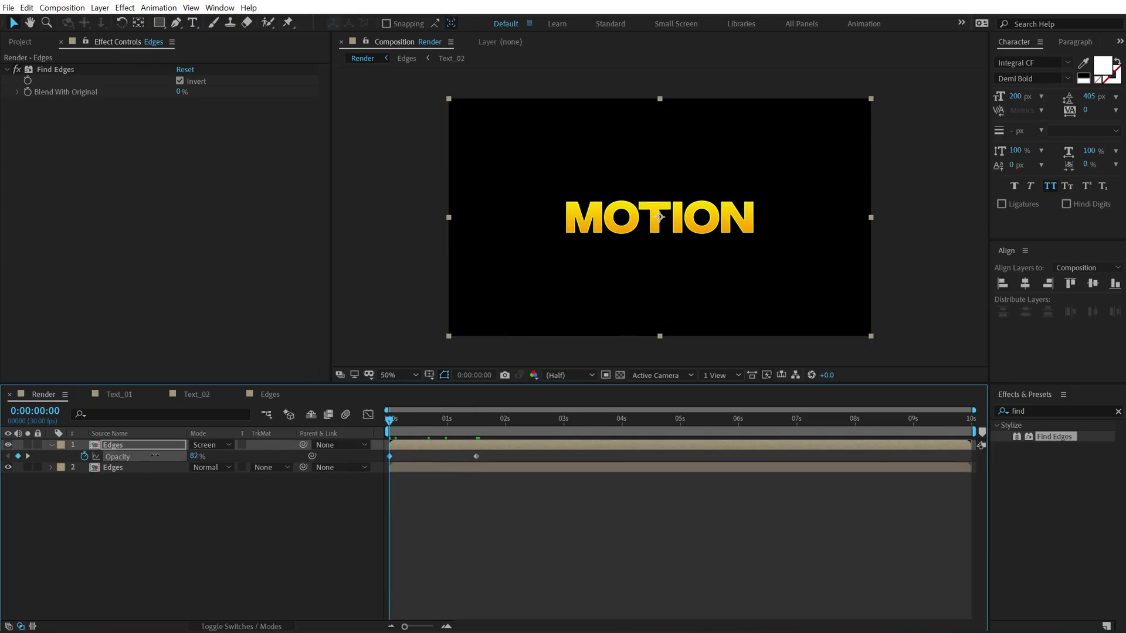
left_click_drag(155, 455, 498, 437)
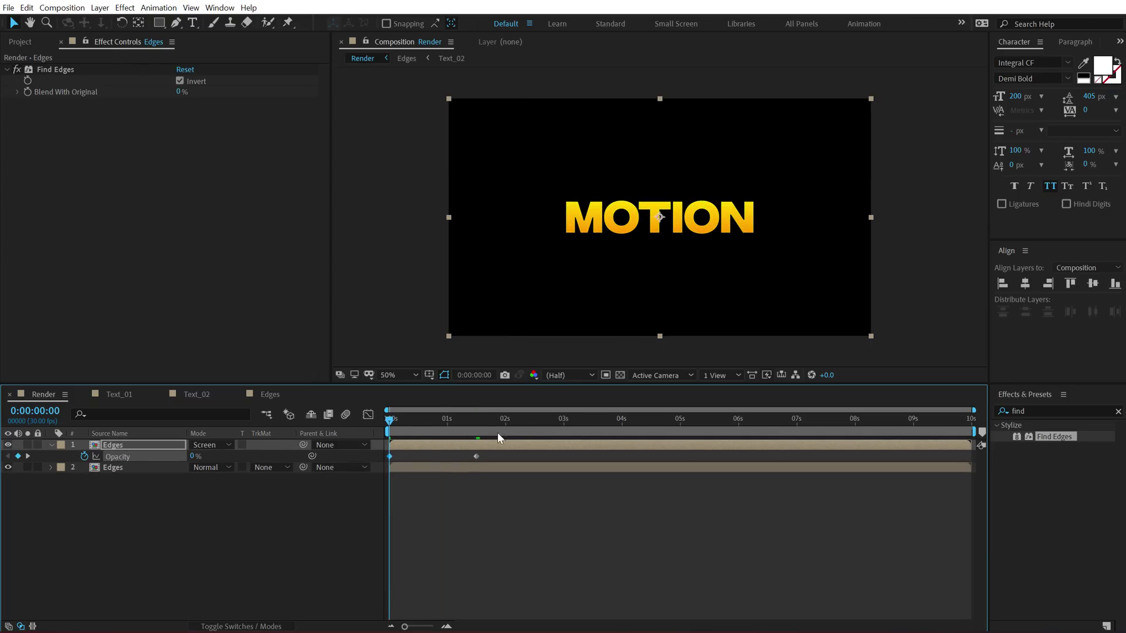
left_click(564, 428)
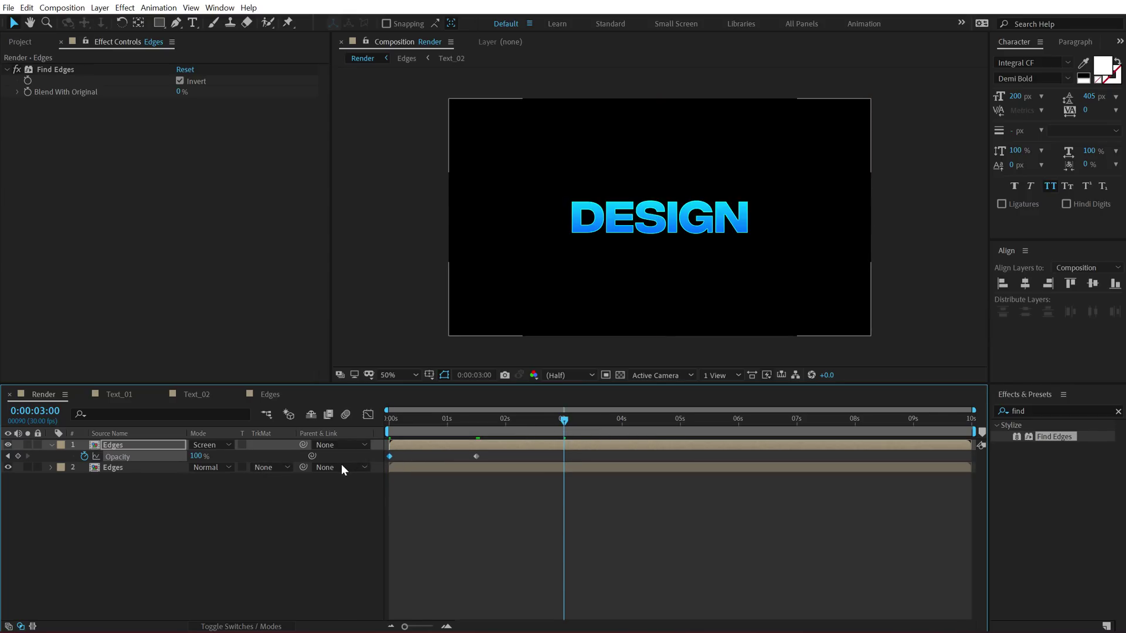
key("ctrl+v")
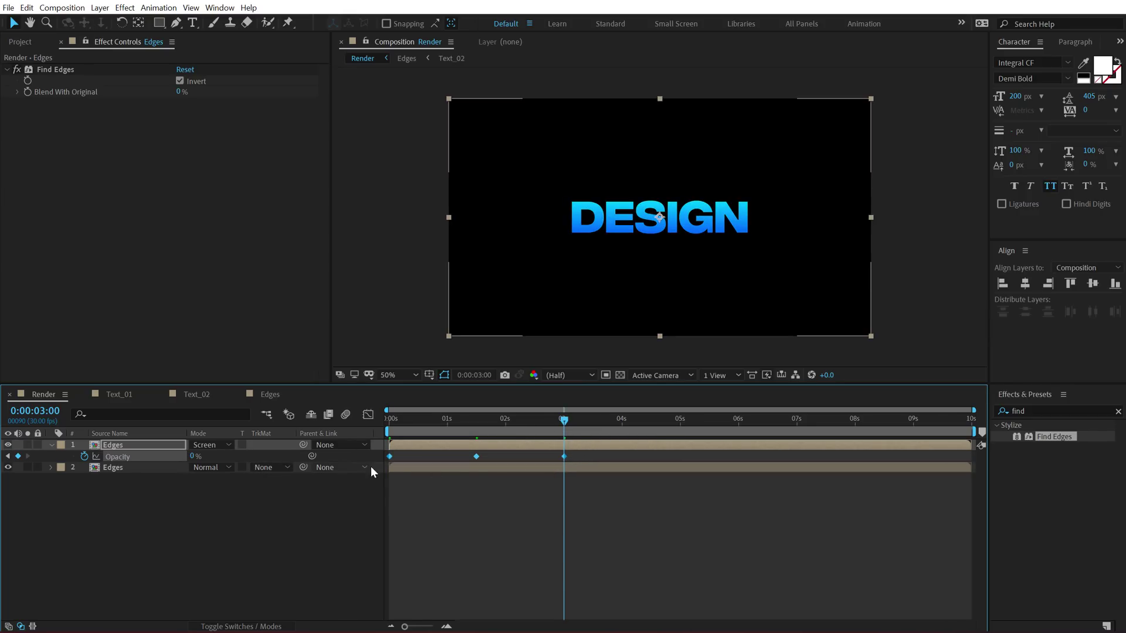
Step: Ease the Opacity keyframes and preview the glitch transition
right_click(387, 456)
mouse_move(487, 607)
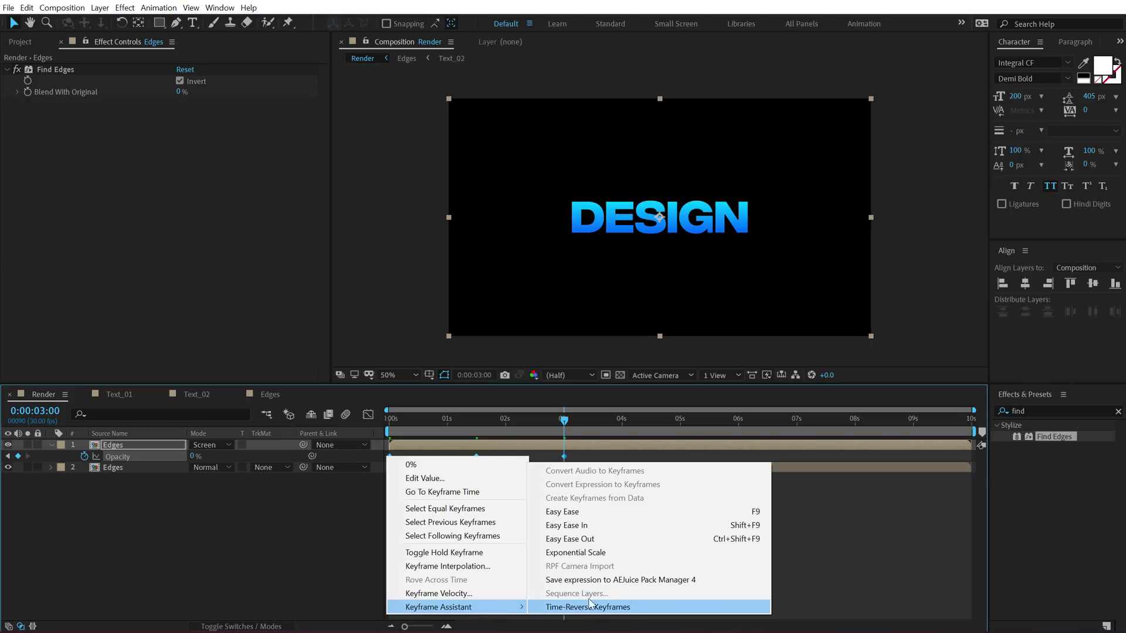
left_click(569, 514)
left_click(545, 492)
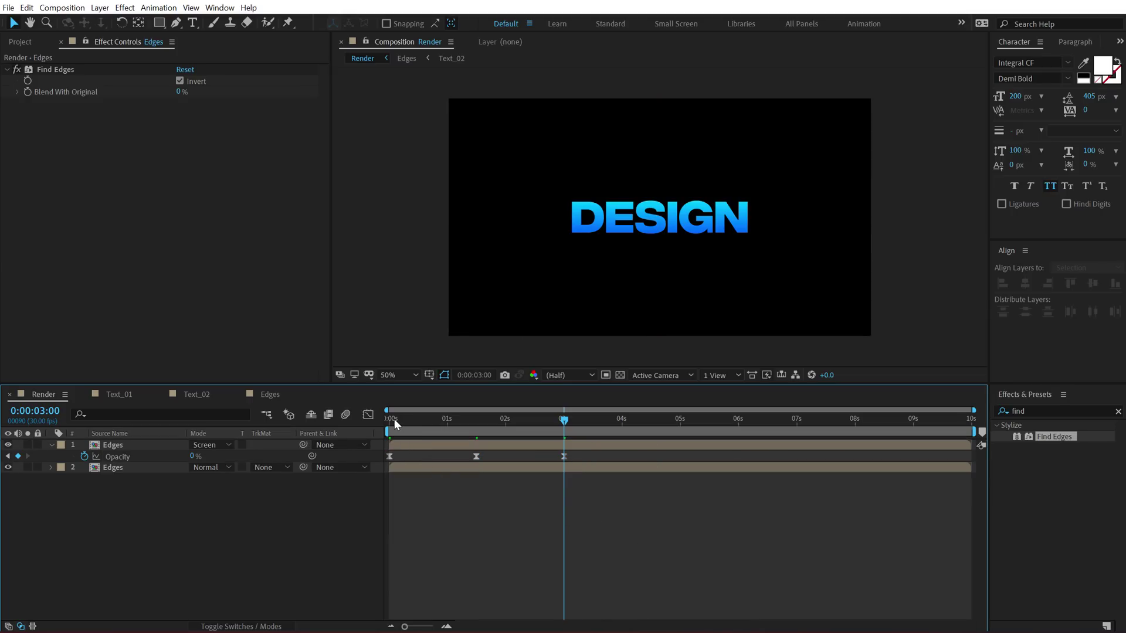
left_click_drag(394, 418, 415, 442)
key("space")
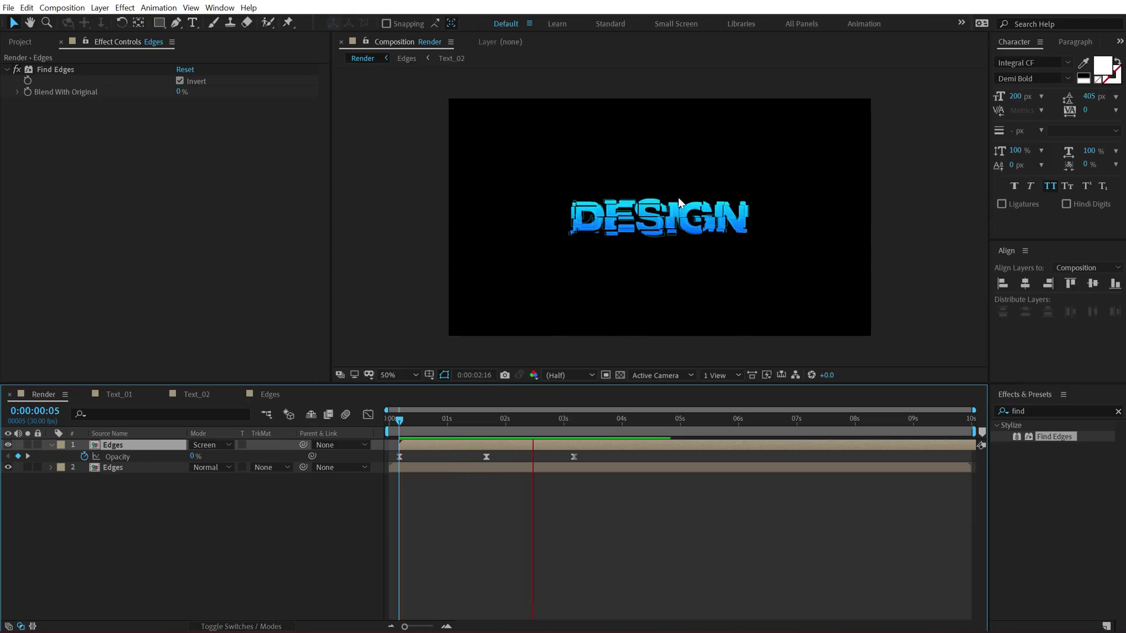
left_click_drag(413, 421, 476, 411)
key("slash")
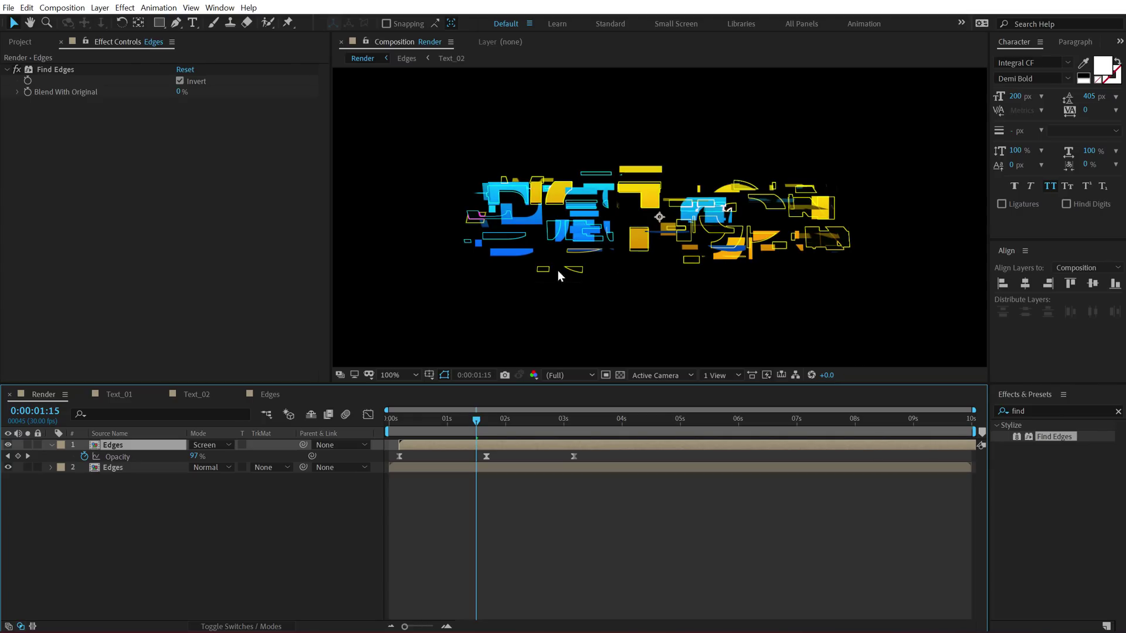
key("comma")
key("comma")
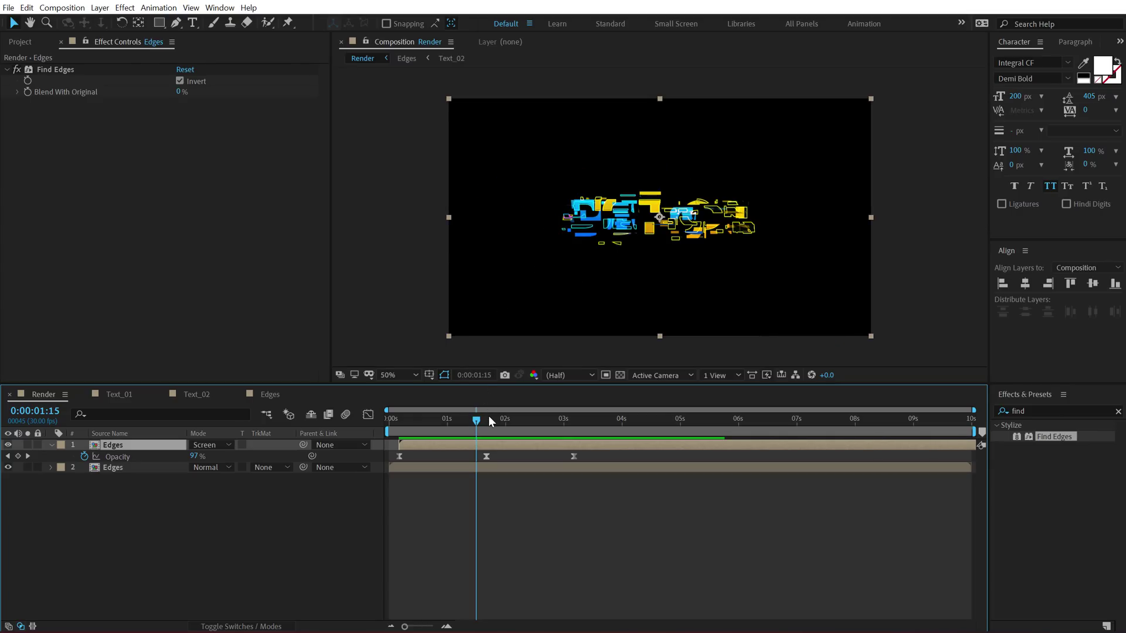
mouse_move(489, 420)
left_mouse_down()
mouse_move(556, 416)
mouse_move(461, 407)
mouse_move(594, 401)
mouse_move(481, 406)
left_mouse_up()
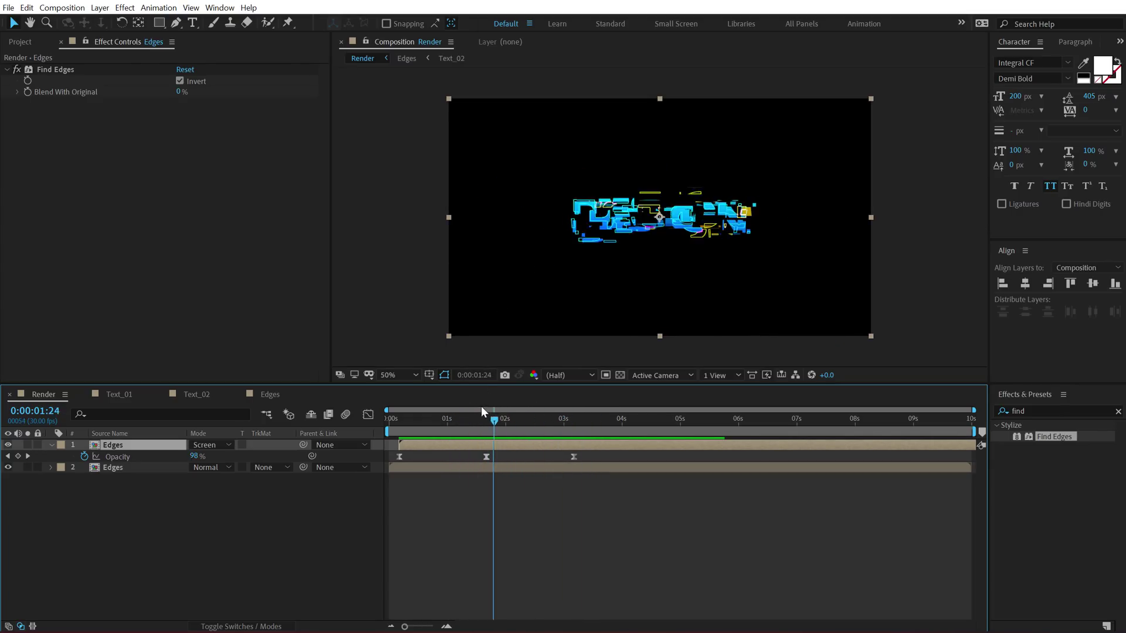
Step: Pre-compose both Edges layers into an RGB comp
left_click(50, 445)
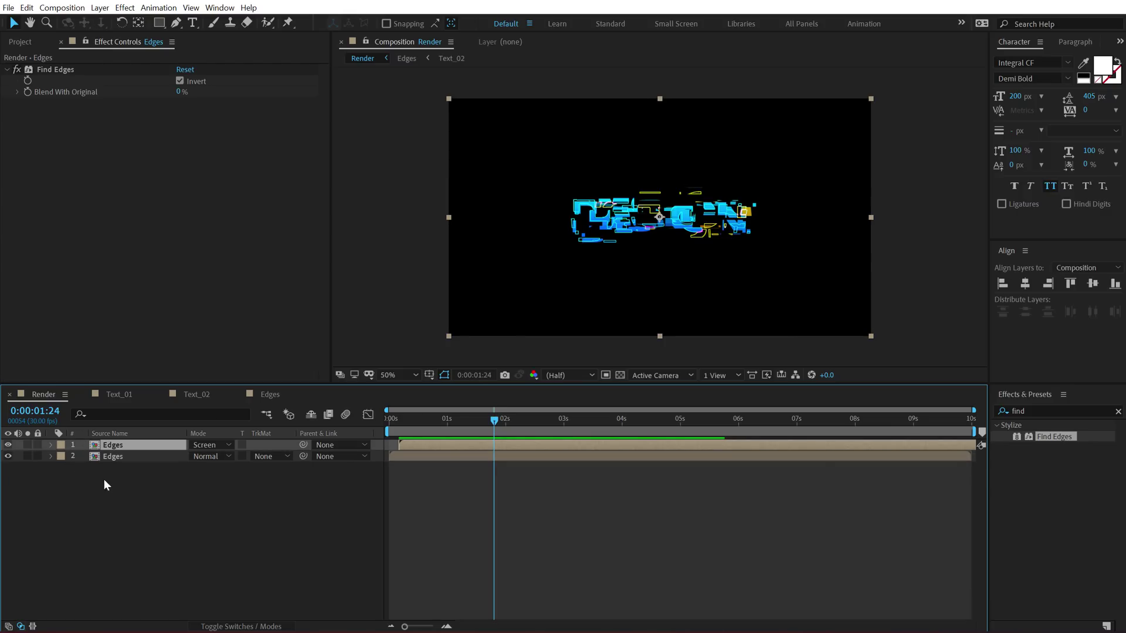
left_click_drag(113, 503, 144, 447)
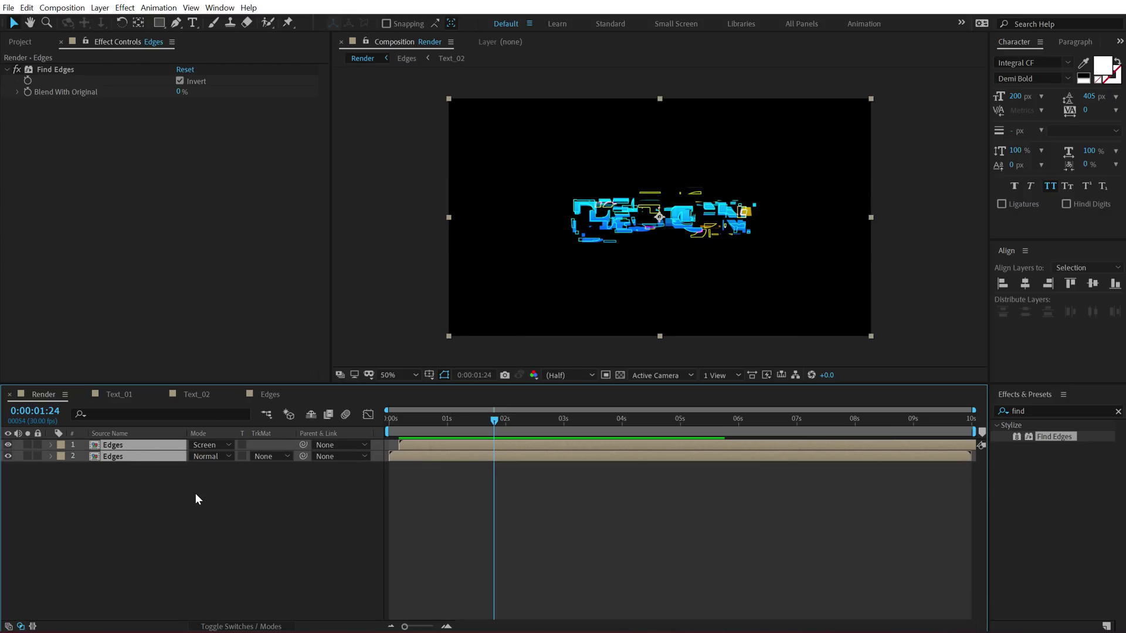
key("ctrl+shift+c")
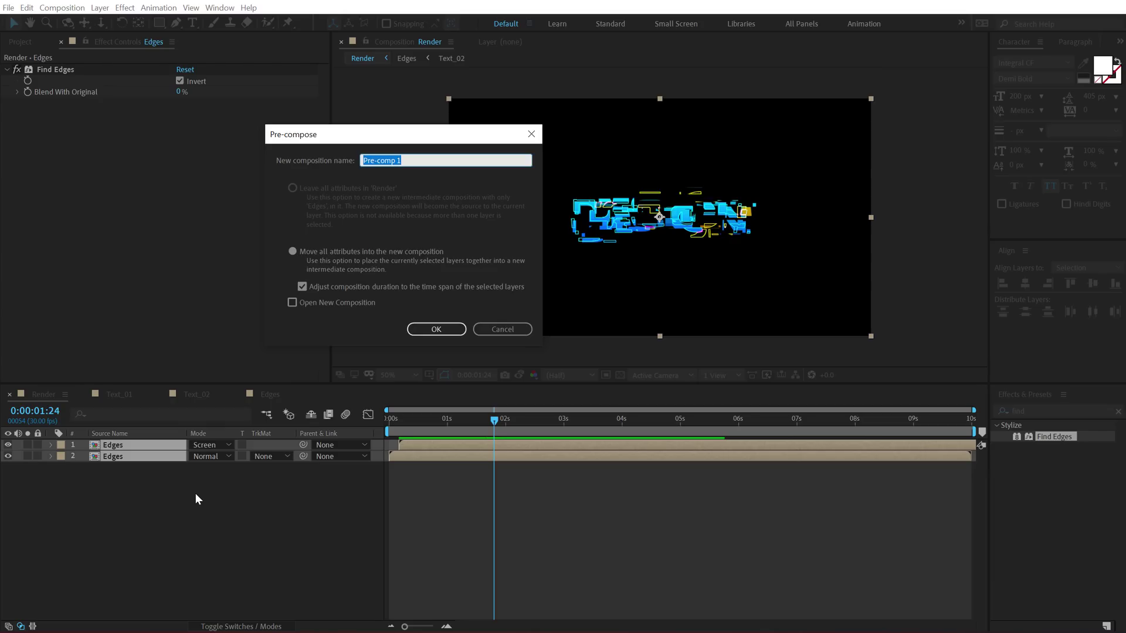
key("Return")
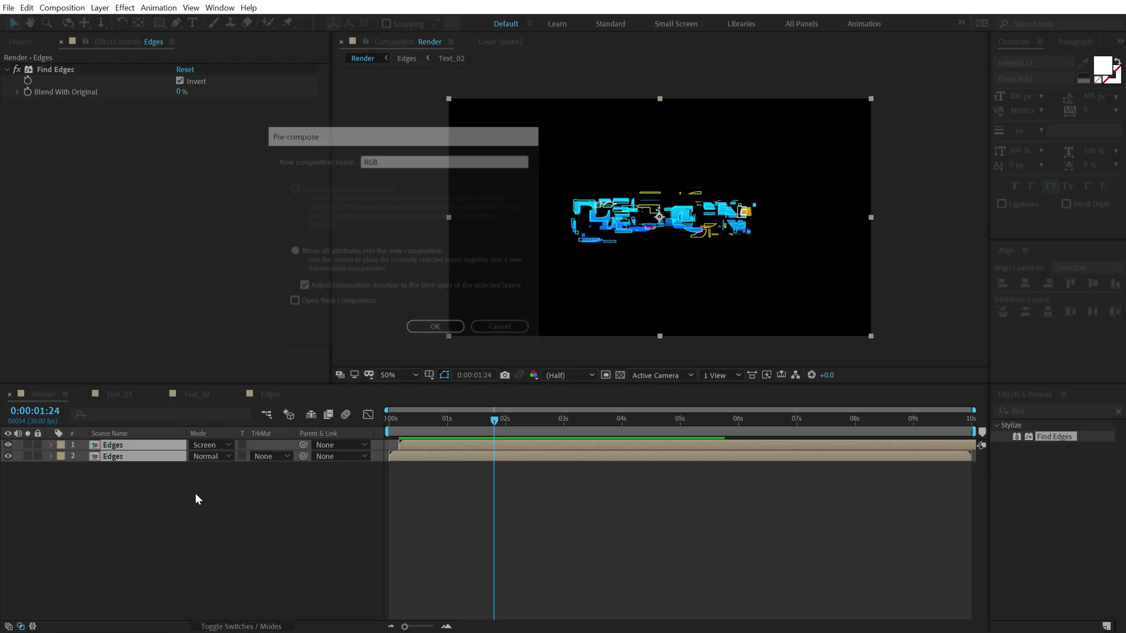
Step: Add Shift Channels to RGB keeping only red, and set the layer to Screen blending
left_click(1034, 413)
type("shif")
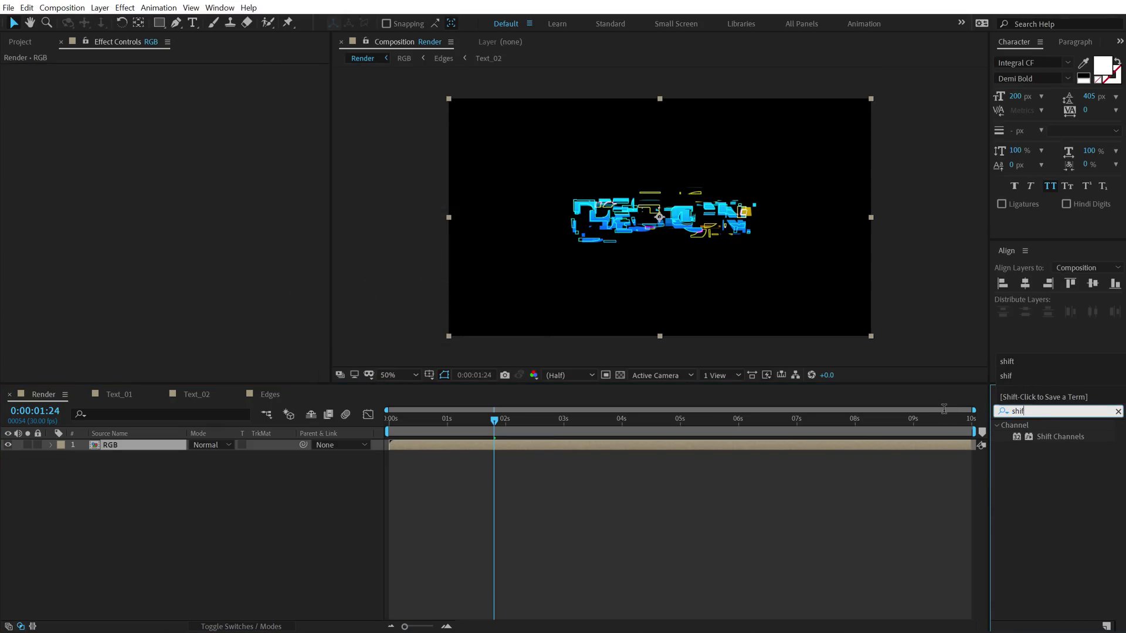
double_click(1059, 436)
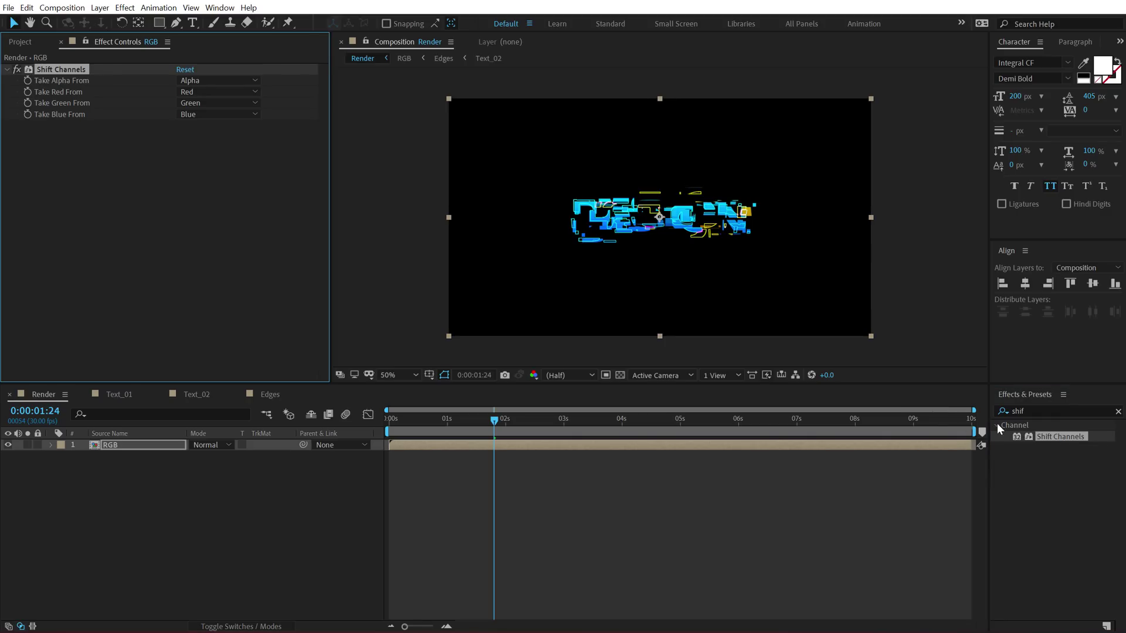
left_click(194, 102)
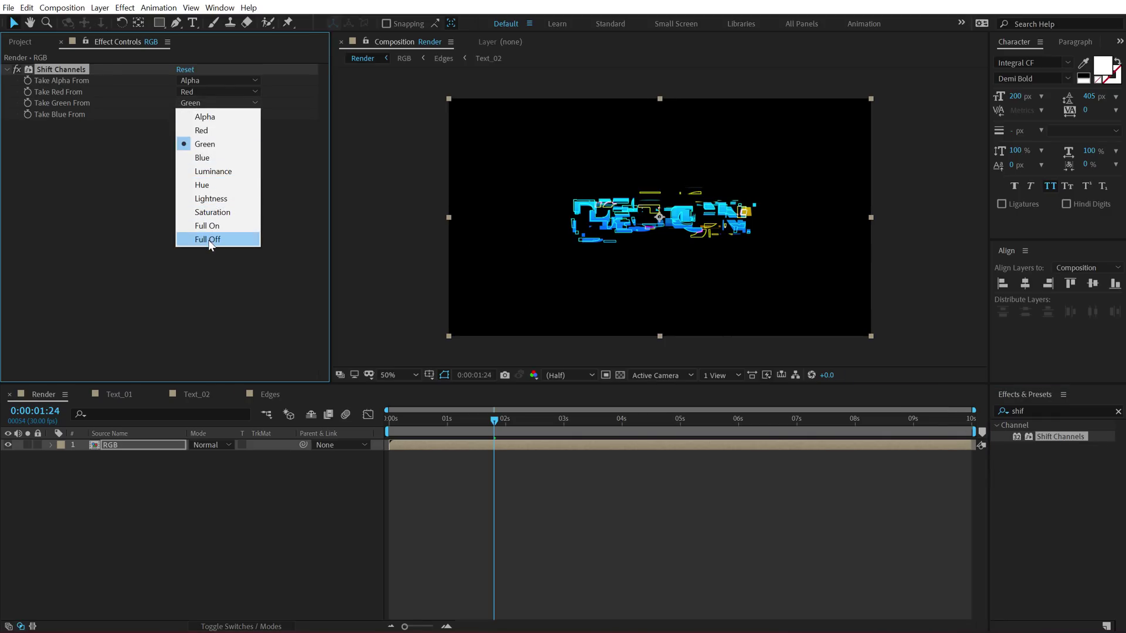
left_click(209, 240)
left_click(192, 115)
left_click(215, 251)
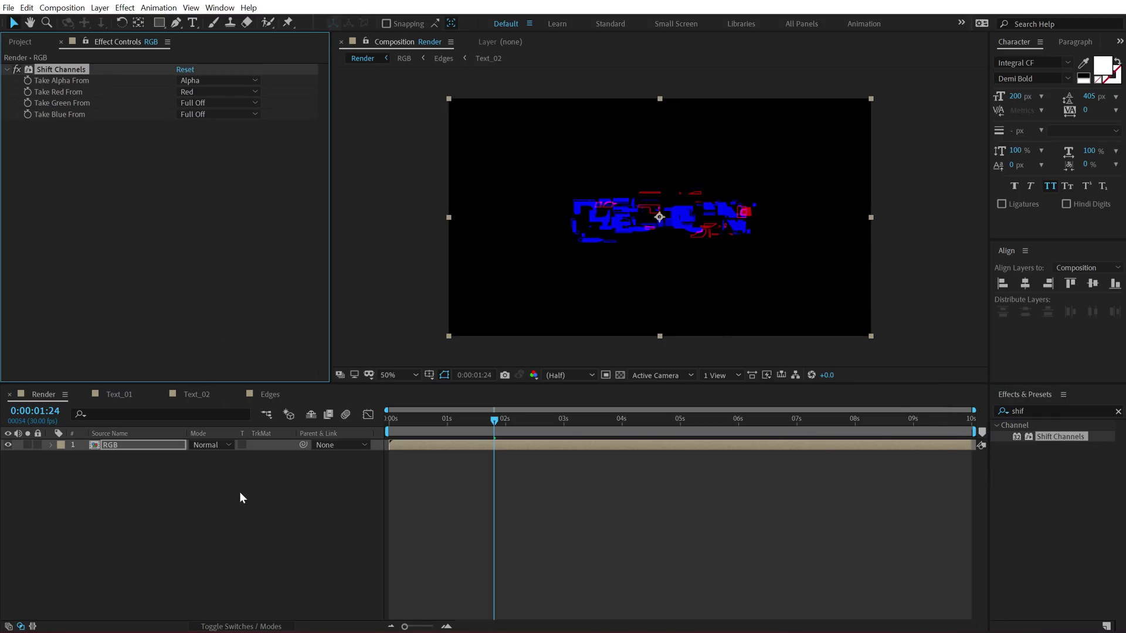
left_click(217, 446)
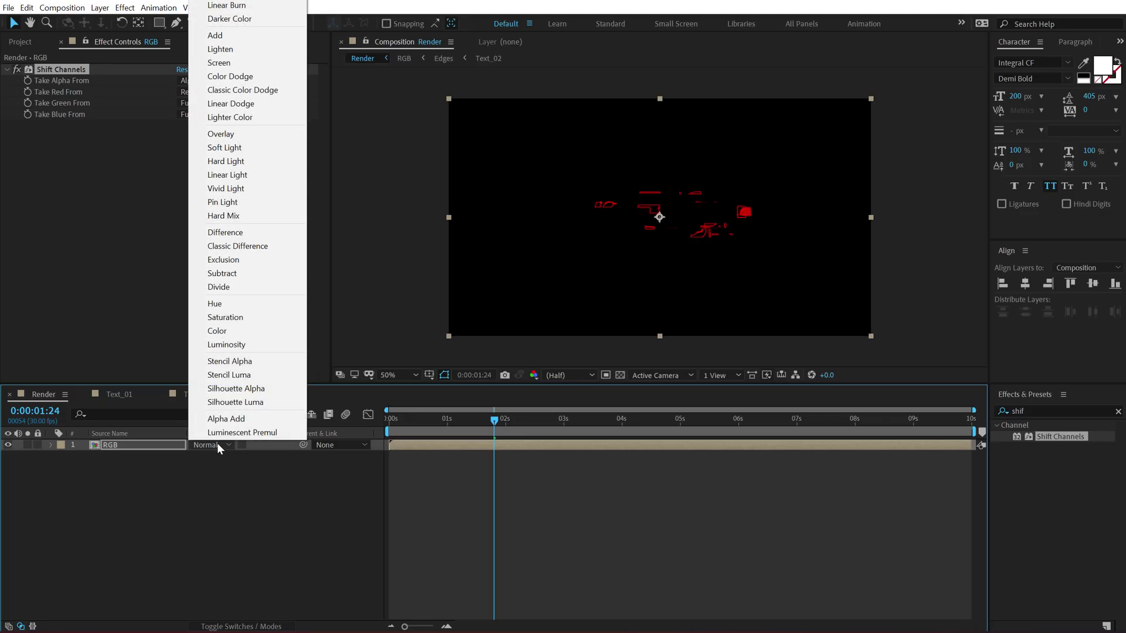
left_click(223, 61)
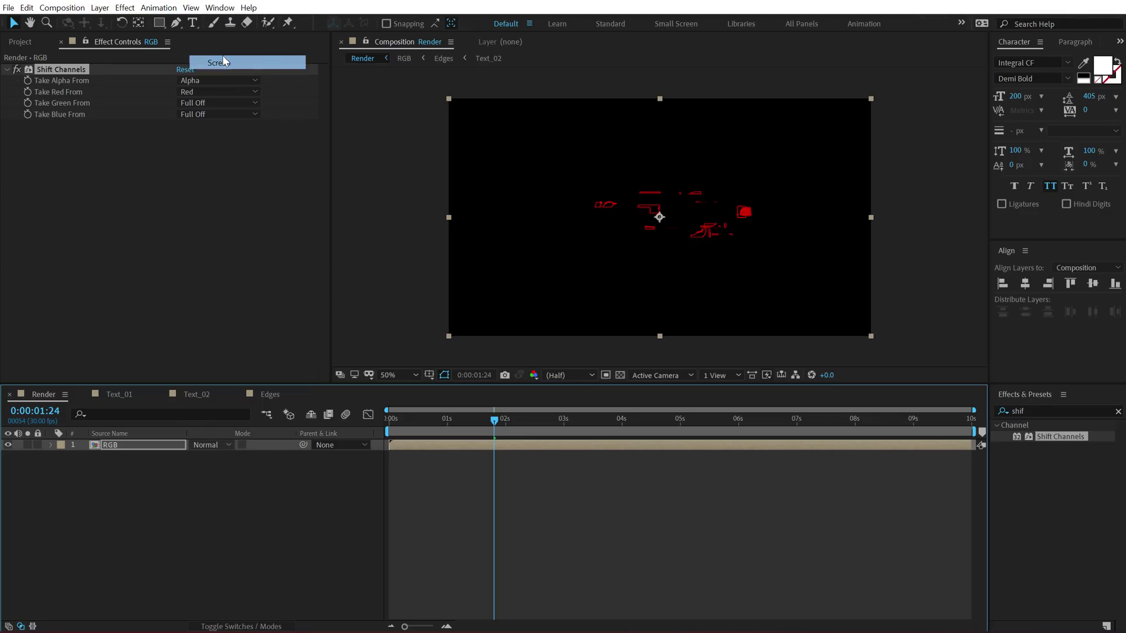
Step: Duplicate the RGB layer and make the copy pass only the green channel
left_click(135, 444)
key("ctrl+d")
left_click(126, 459)
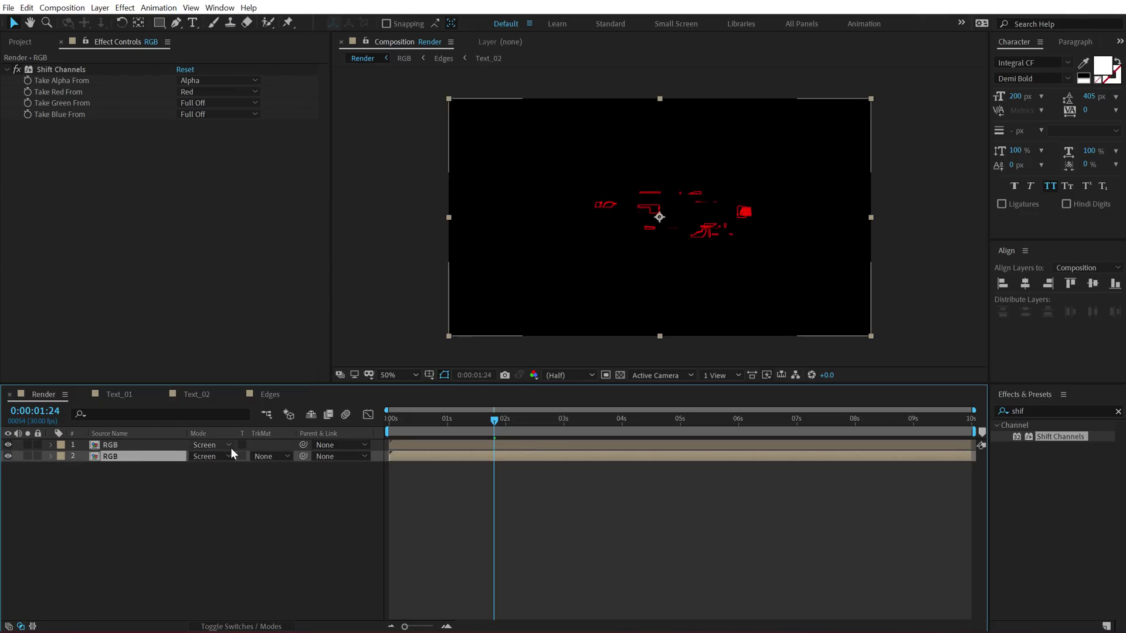
left_click(206, 92)
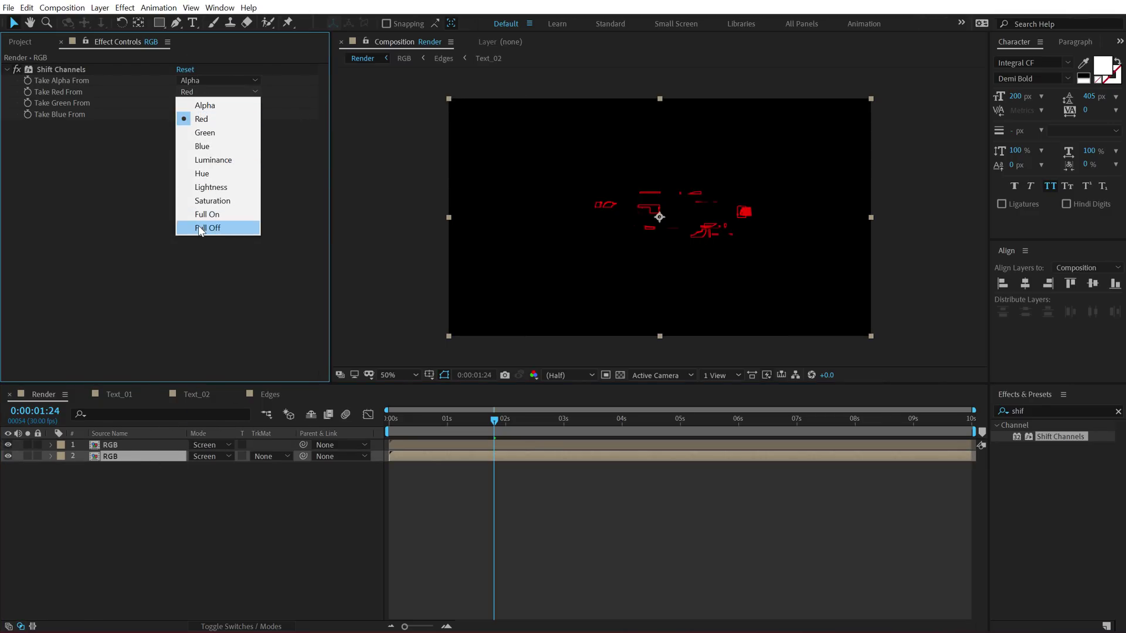
left_click(199, 229)
left_click(201, 104)
left_click(203, 144)
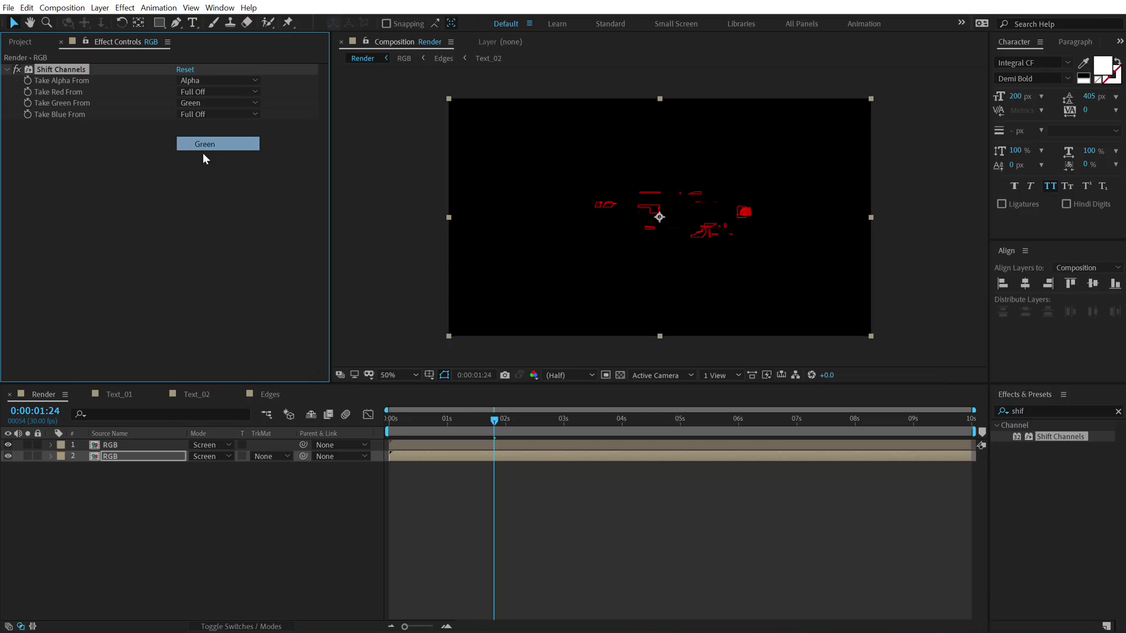
Step: Duplicate again and make the third RGB copy pass only the blue channel
left_click(122, 452)
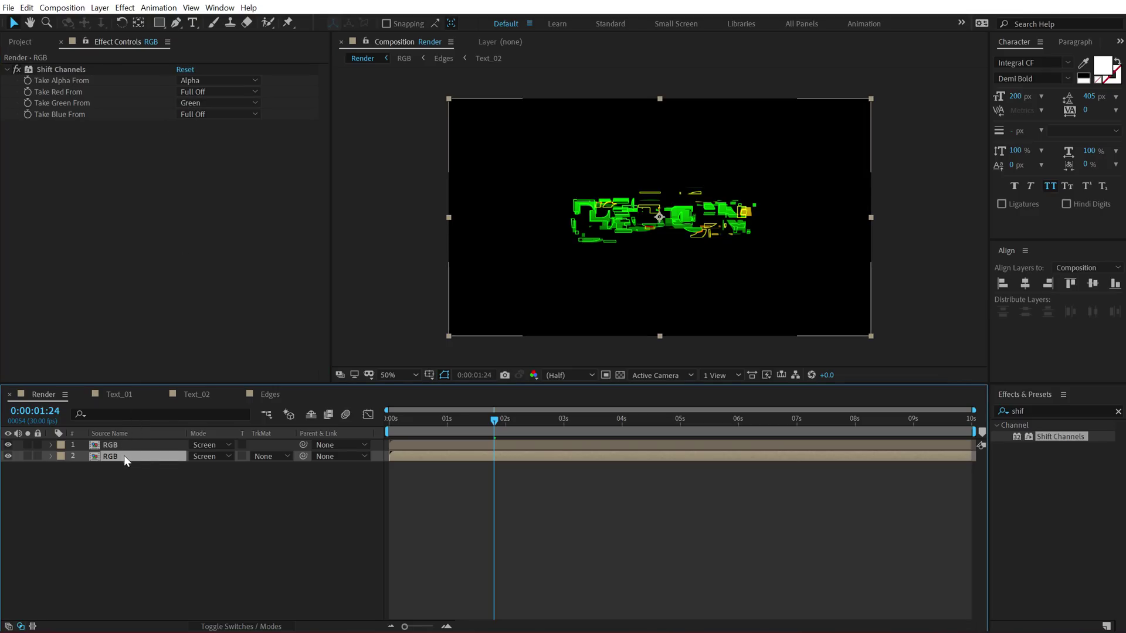
key("ctrl+d")
left_click(123, 467)
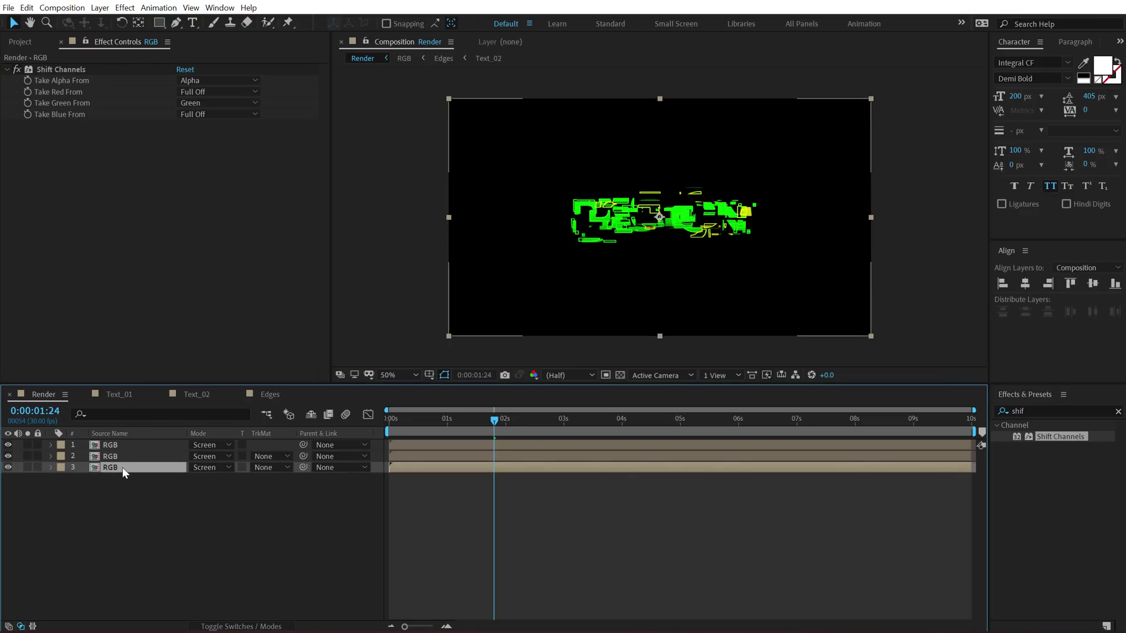
left_click(194, 114)
left_click(209, 174)
left_click(203, 104)
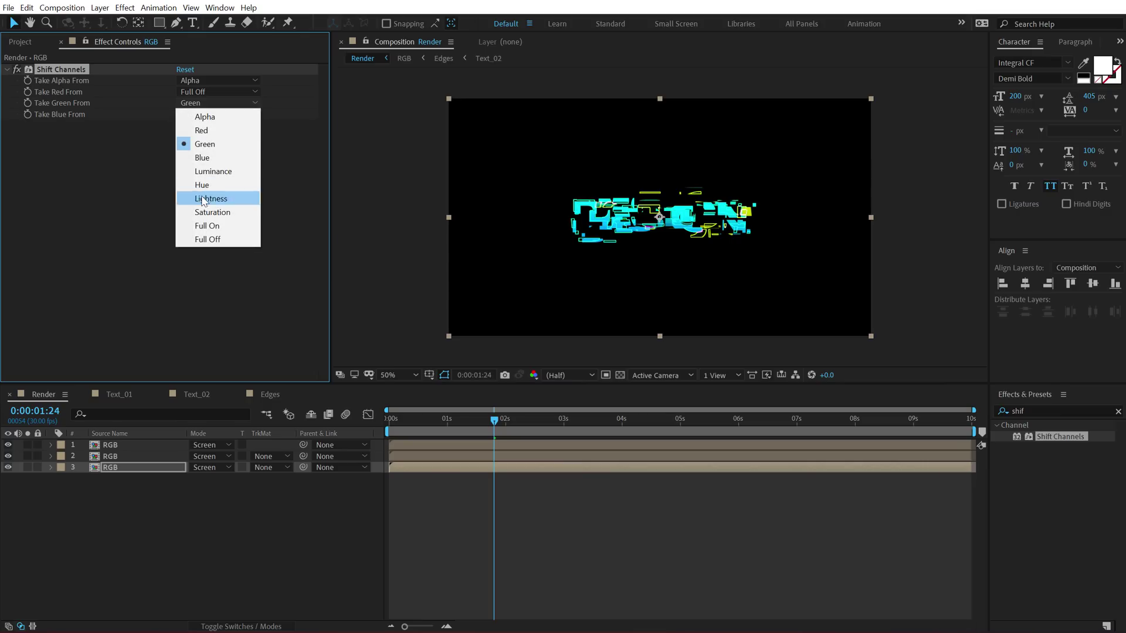
left_click(206, 240)
left_click(355, 516)
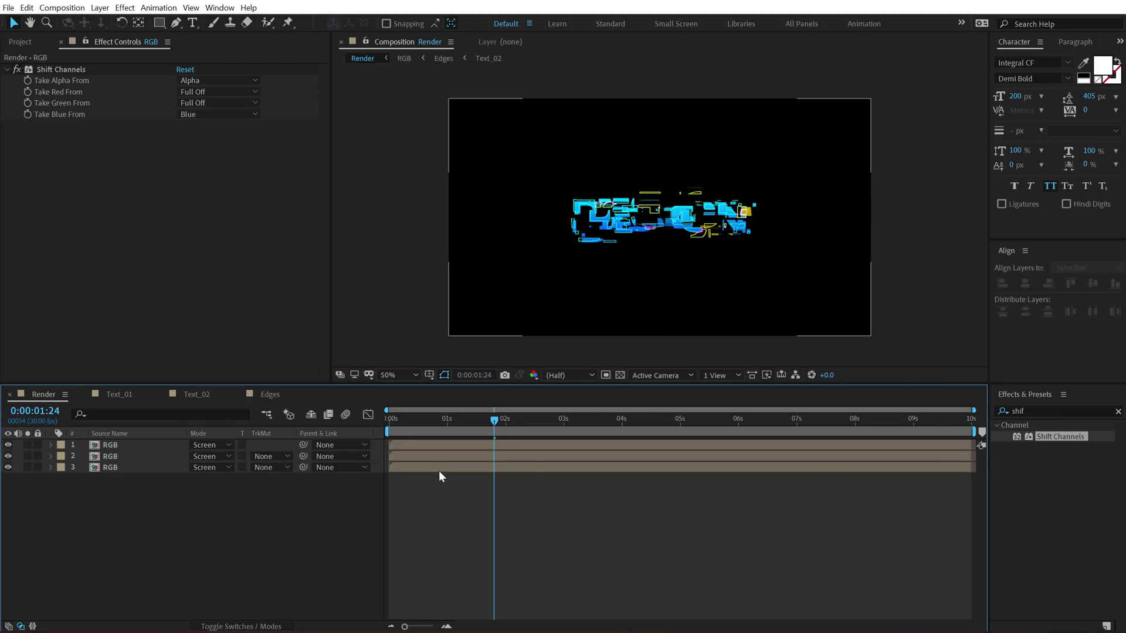
Step: Delay the top two RGB layers by a few frames and preview the staggered colour glitch
key("equal")
left_click_drag(502, 626, 393, 496)
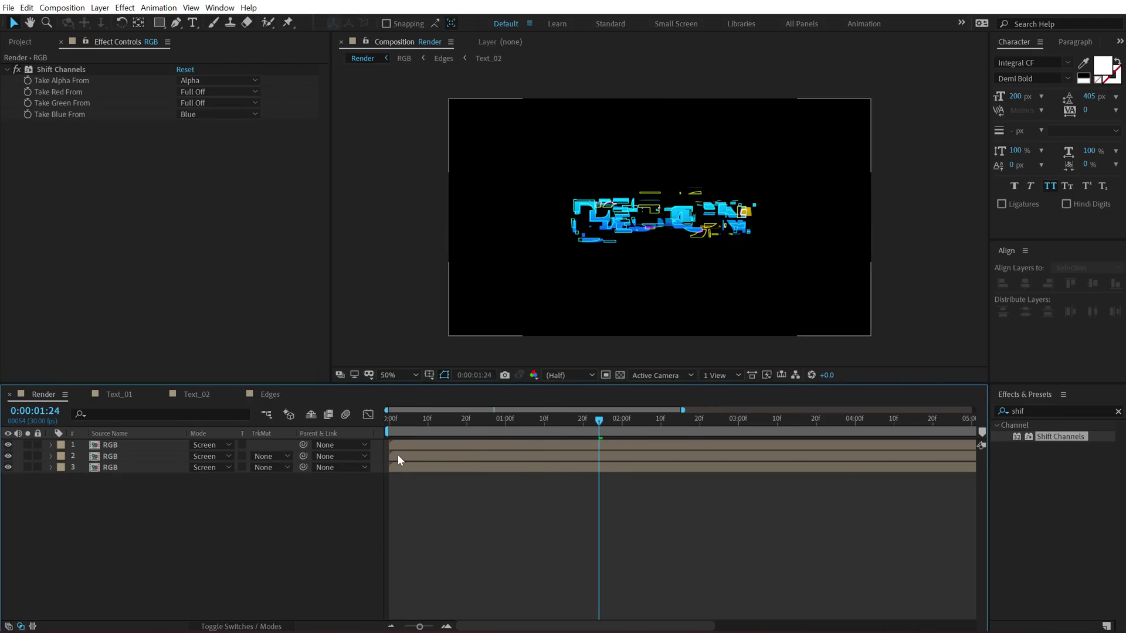
left_click_drag(397, 455, 414, 444)
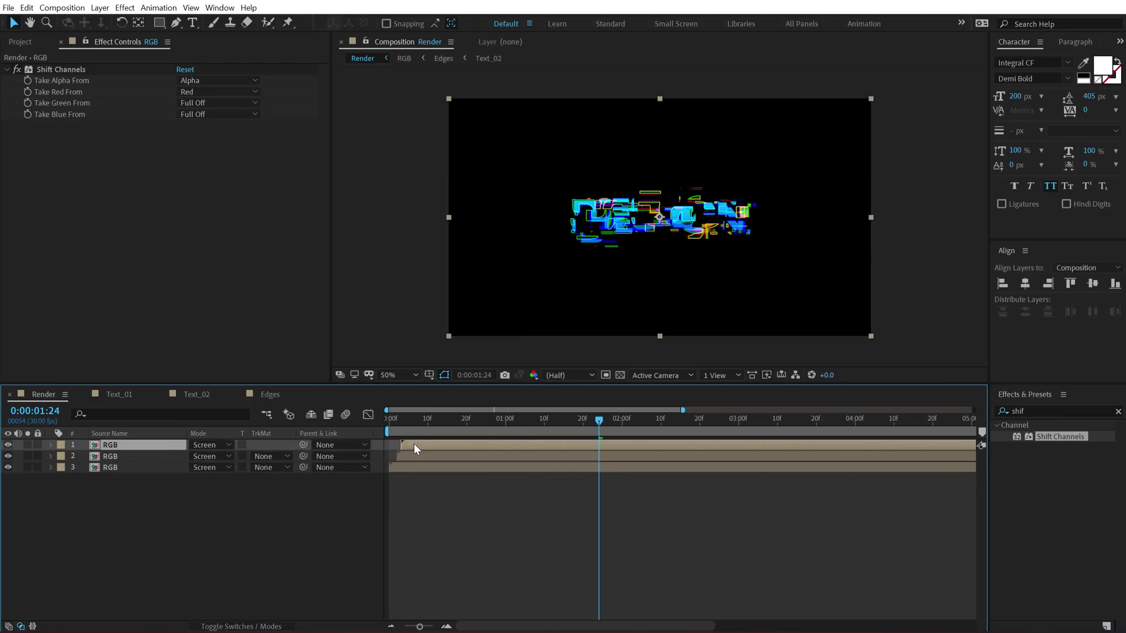
key("minus")
left_click(399, 420)
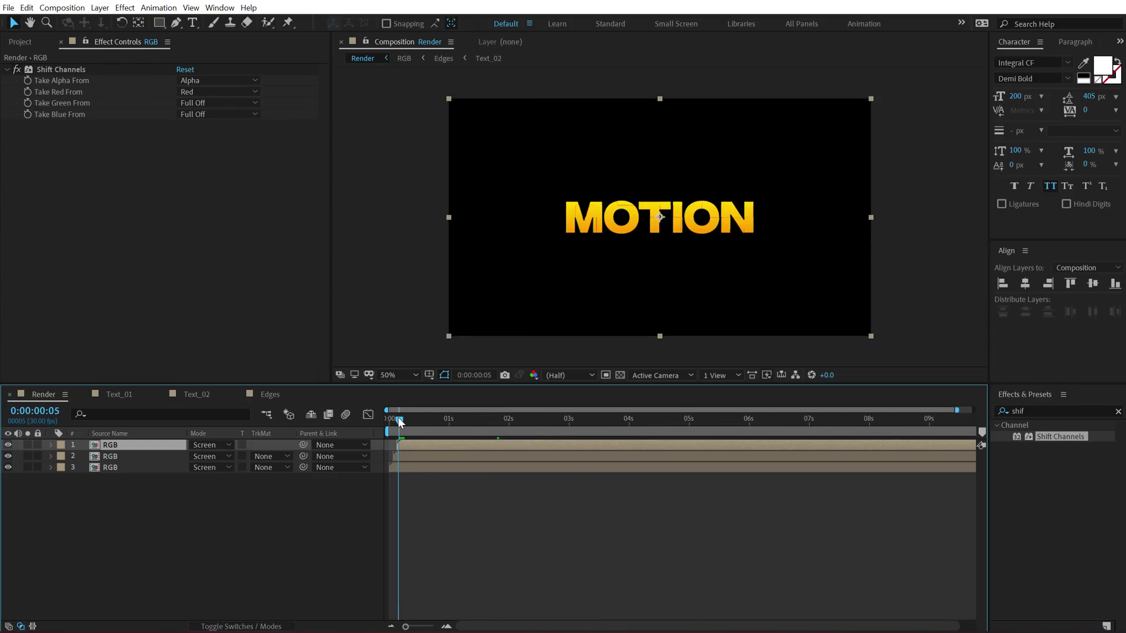
left_click_drag(399, 419, 397, 420)
key("space")
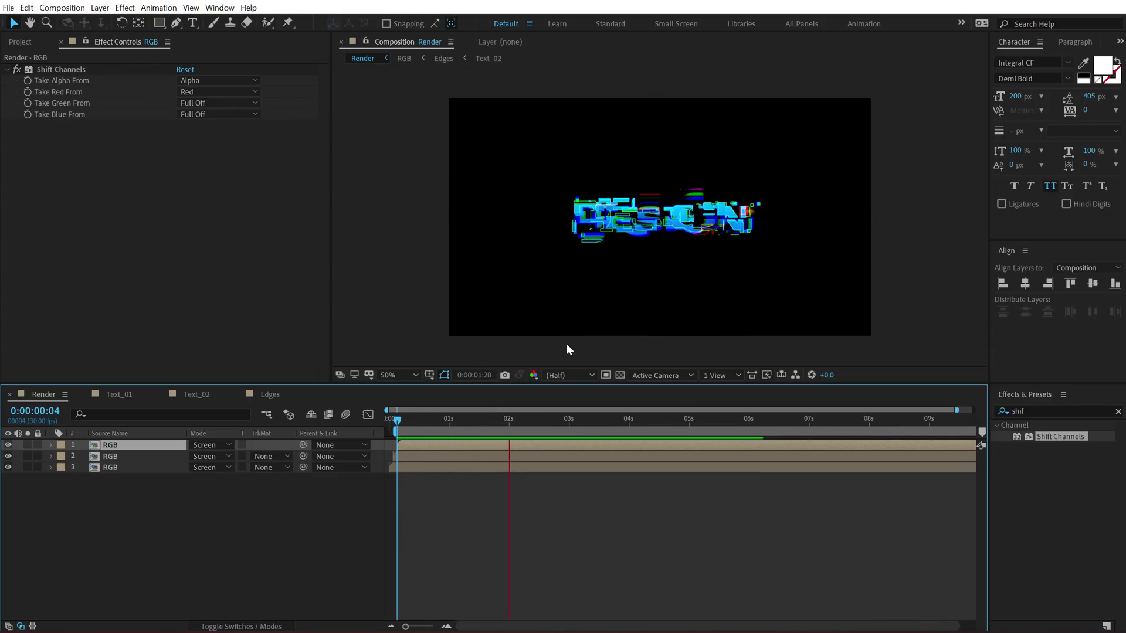
left_click(629, 421)
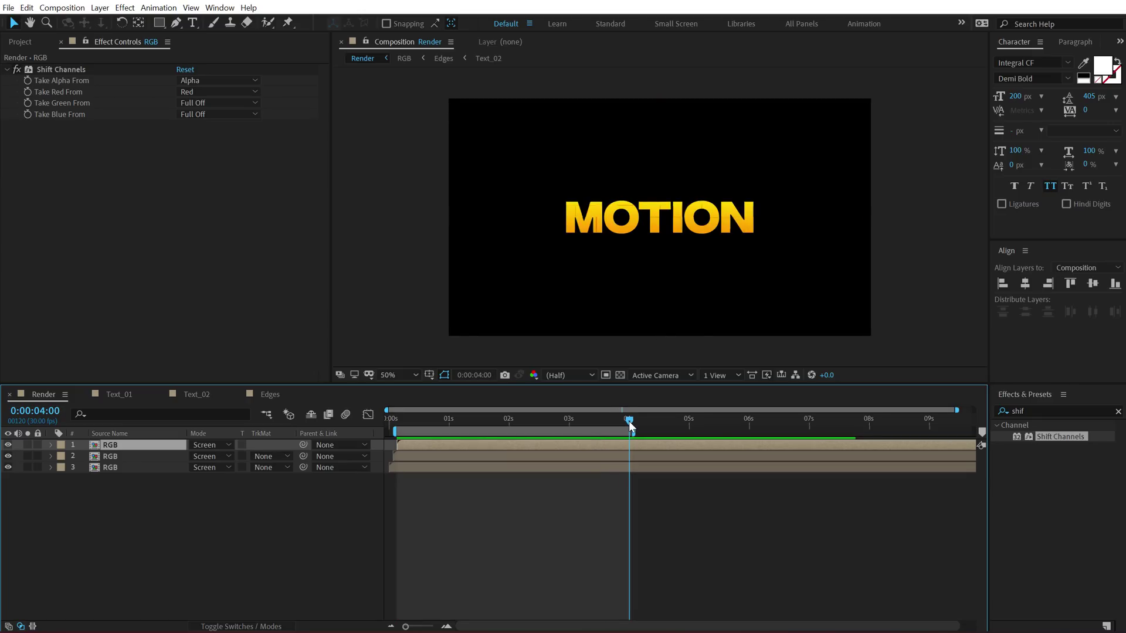
key("space")
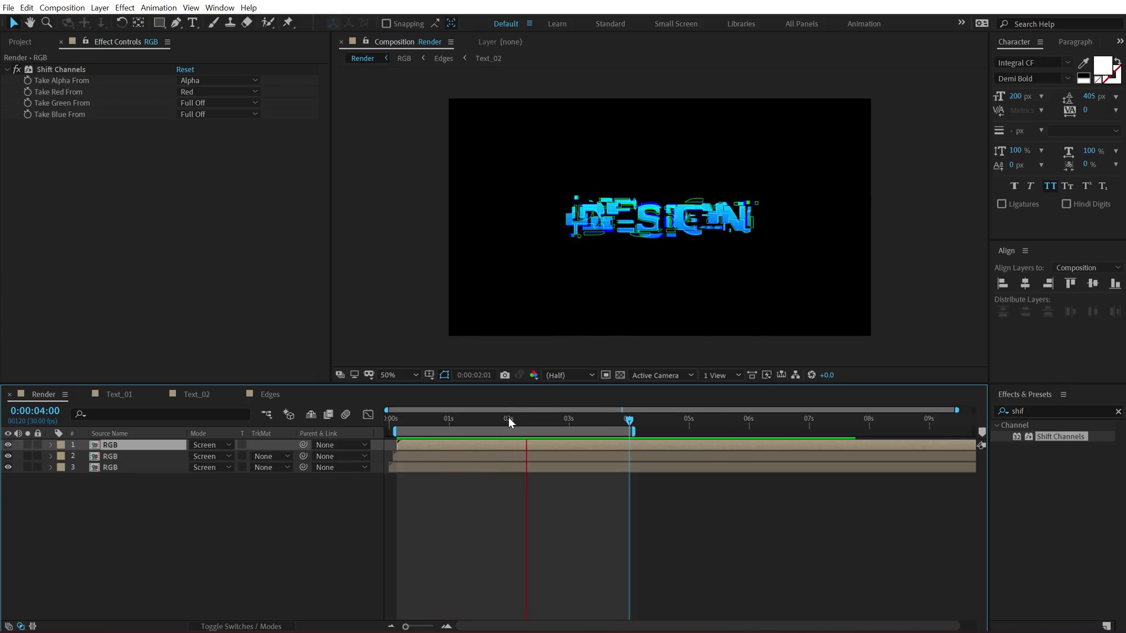
Step: Create a black solid named BG and place it beneath the RGB layers
left_click_drag(509, 418, 453, 420)
left_click(178, 513)
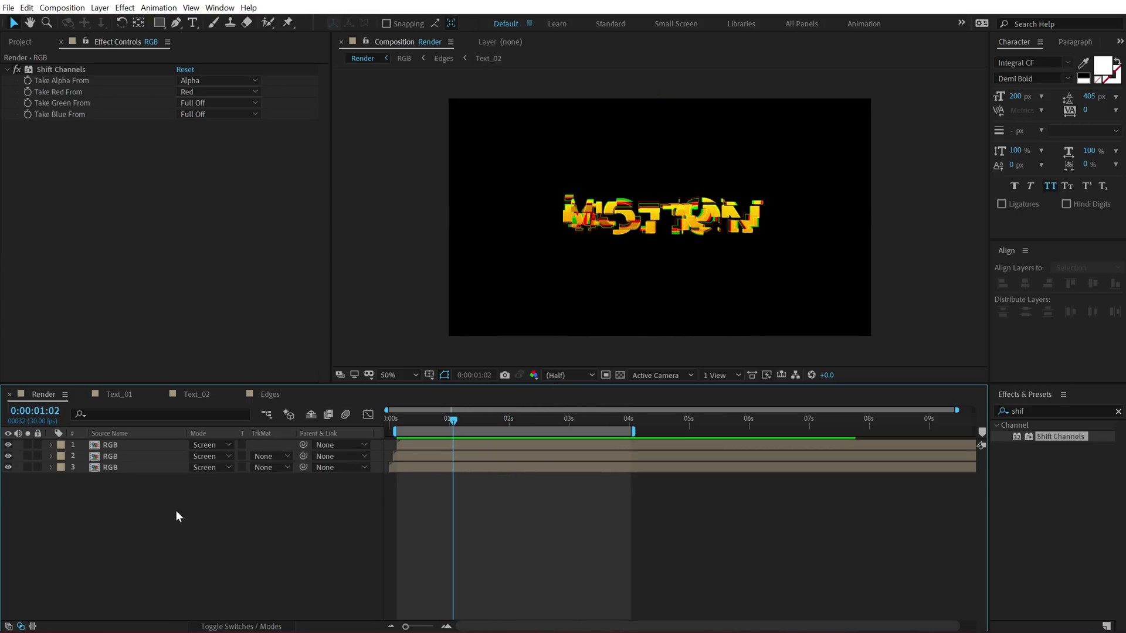
key("ctrl+y")
type("BG")
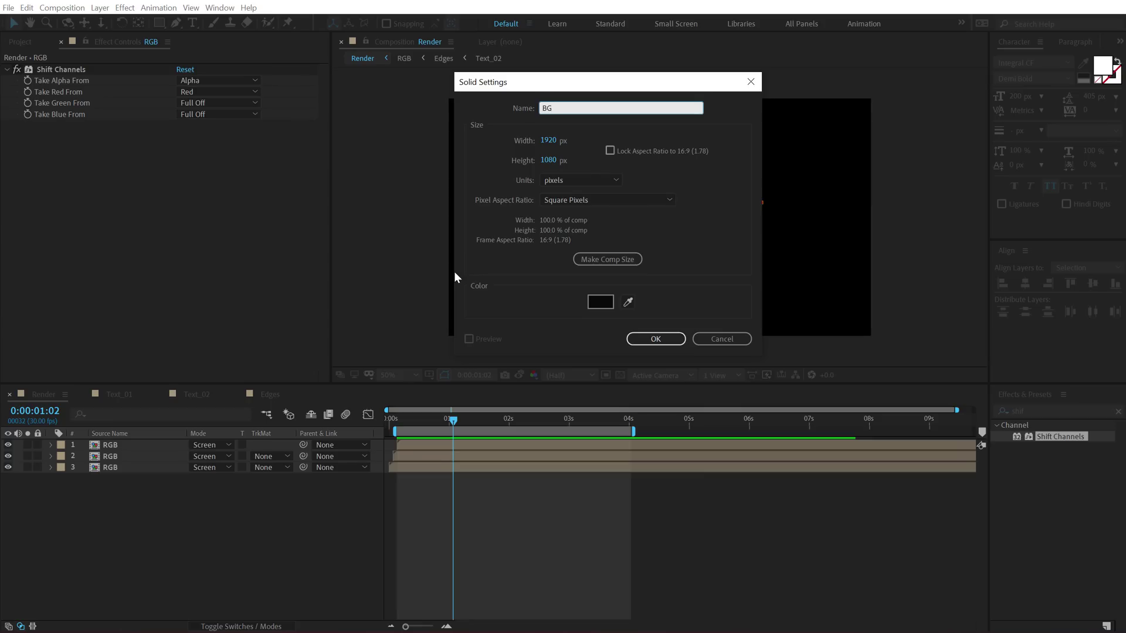
left_click(593, 302)
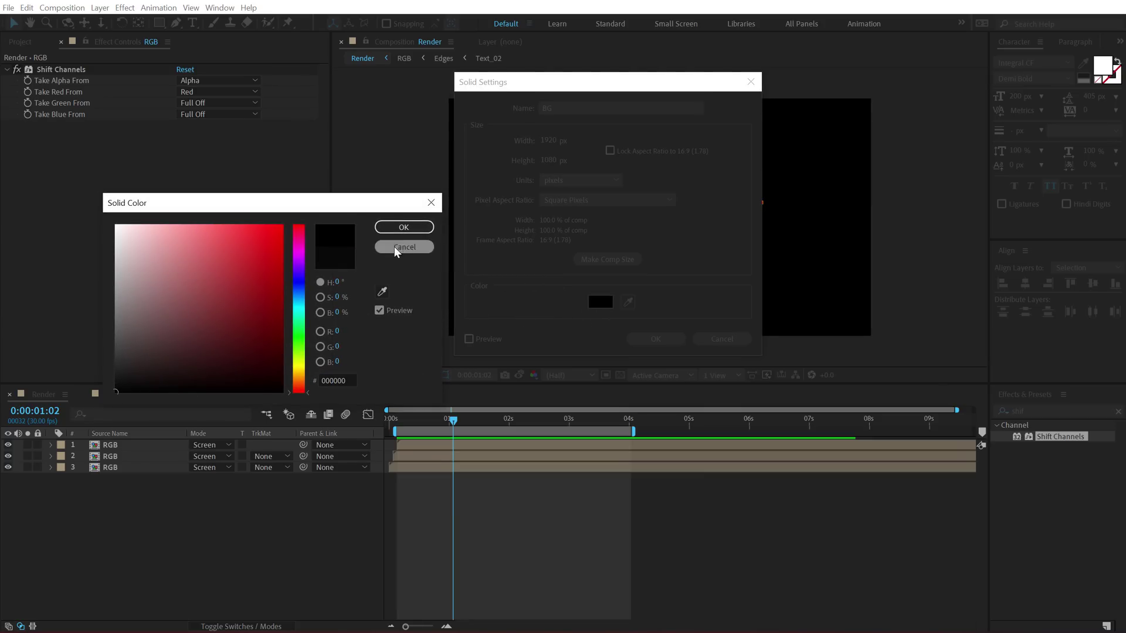
left_click(400, 229)
left_click(651, 339)
left_click_drag(115, 445, 117, 515)
Step: Switch the project colour depth to 16 bpc
left_click(20, 47)
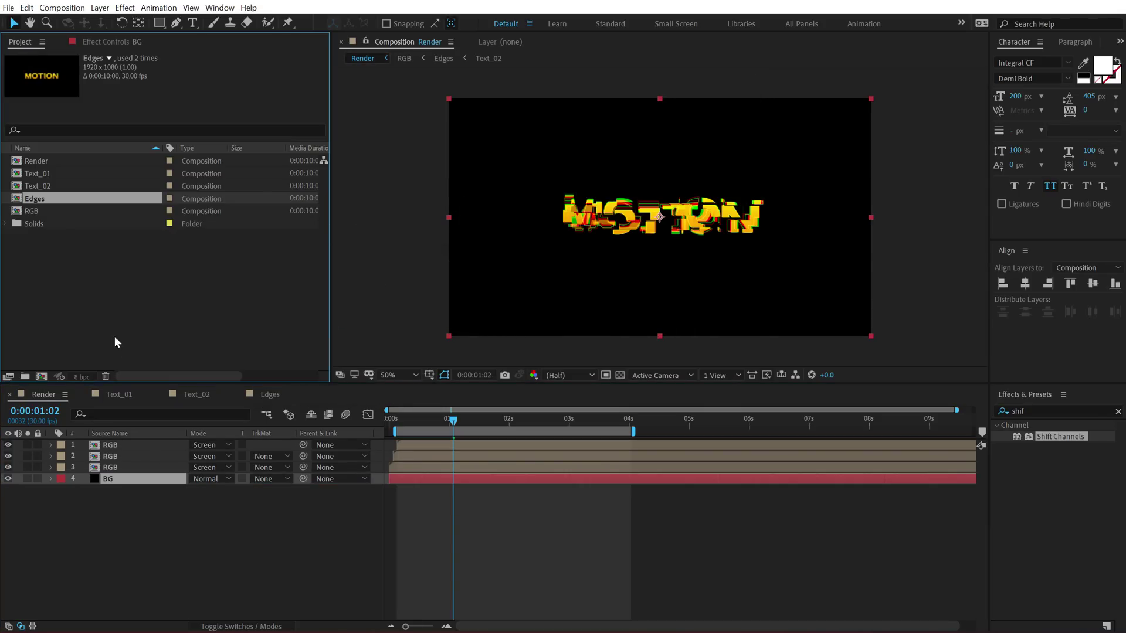
left_click(81, 377, "alt")
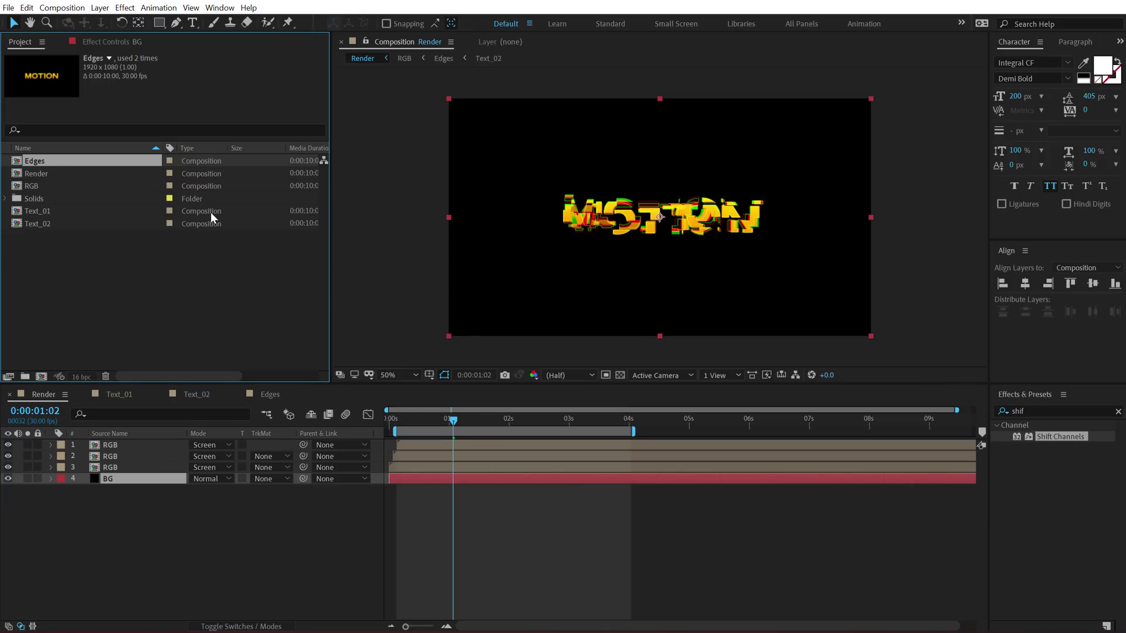
right_click(117, 519)
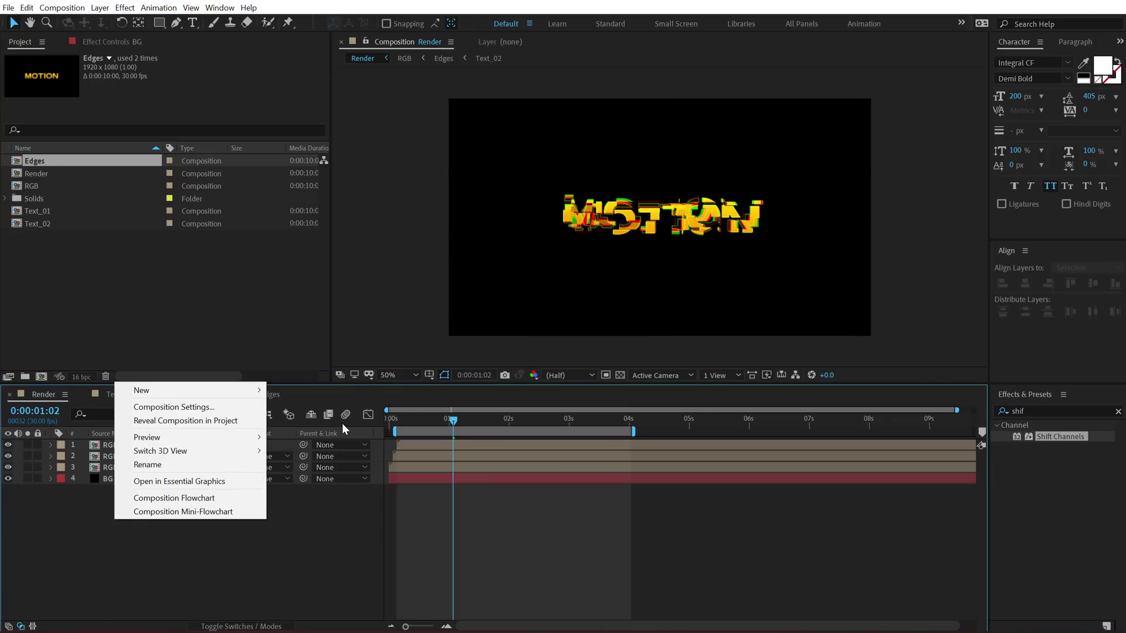
Step: Add an adjustment layer named CC at the top of the stack
mouse_move(260, 398)
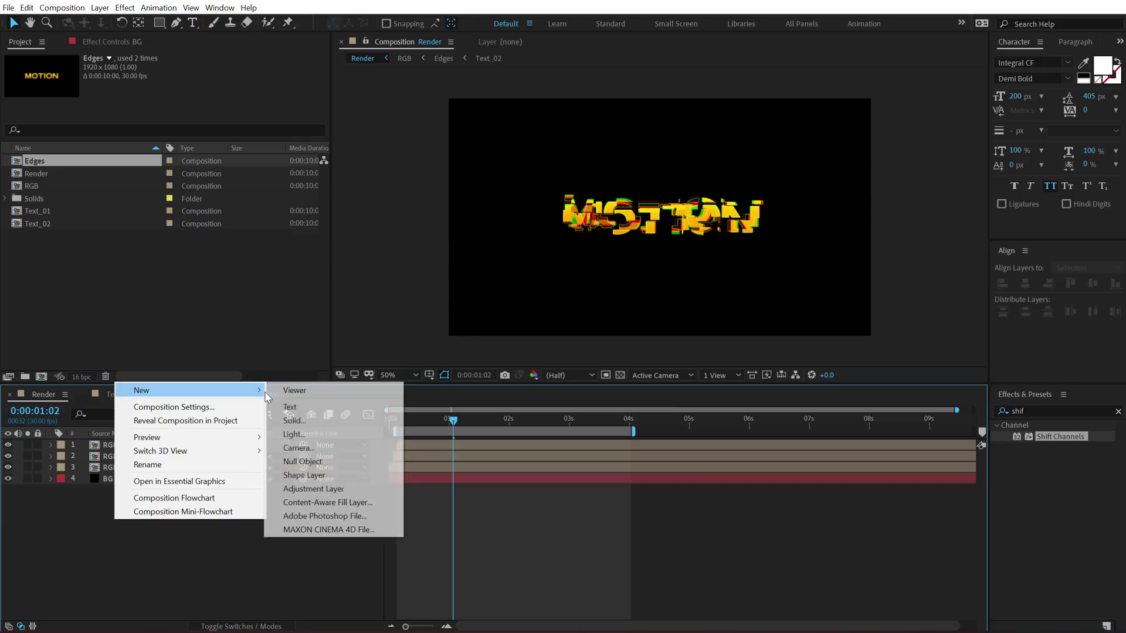
left_click(300, 485)
key("Return")
type("CC")
key("Return")
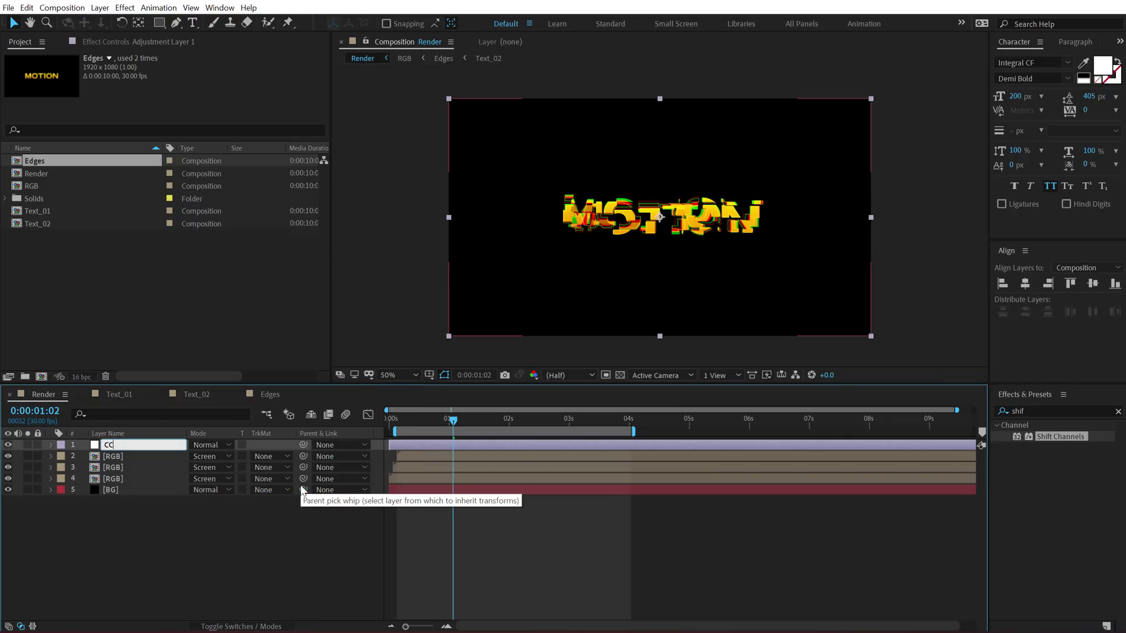
Step: Apply Glow to CC with threshold 67.8%, radius 190 and intensity 0.5
left_click(1033, 411)
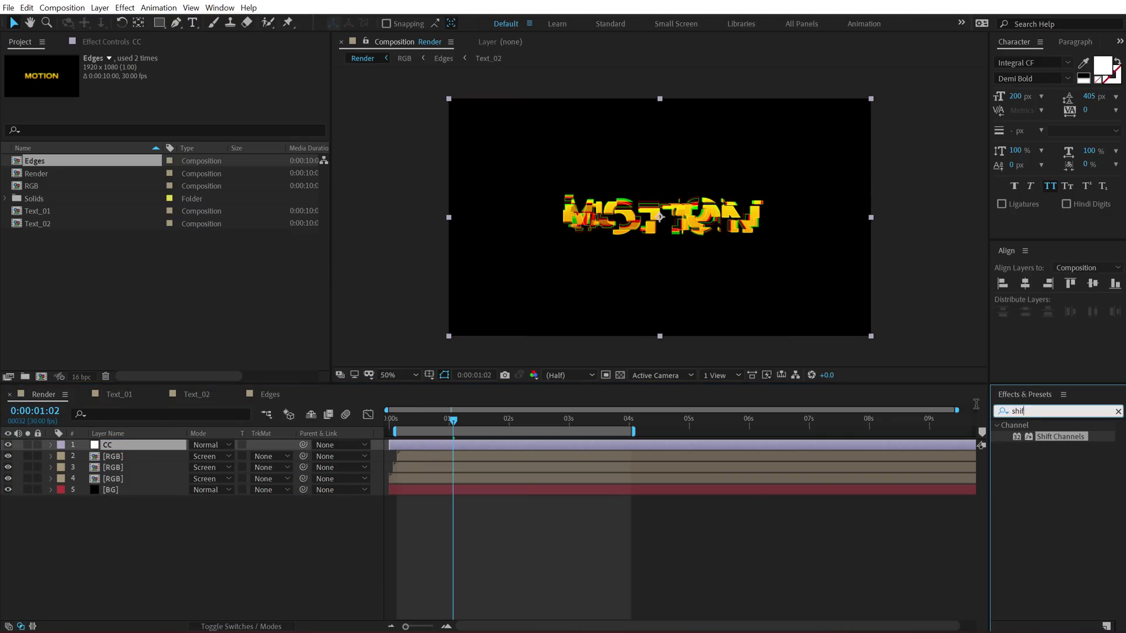
type("glow")
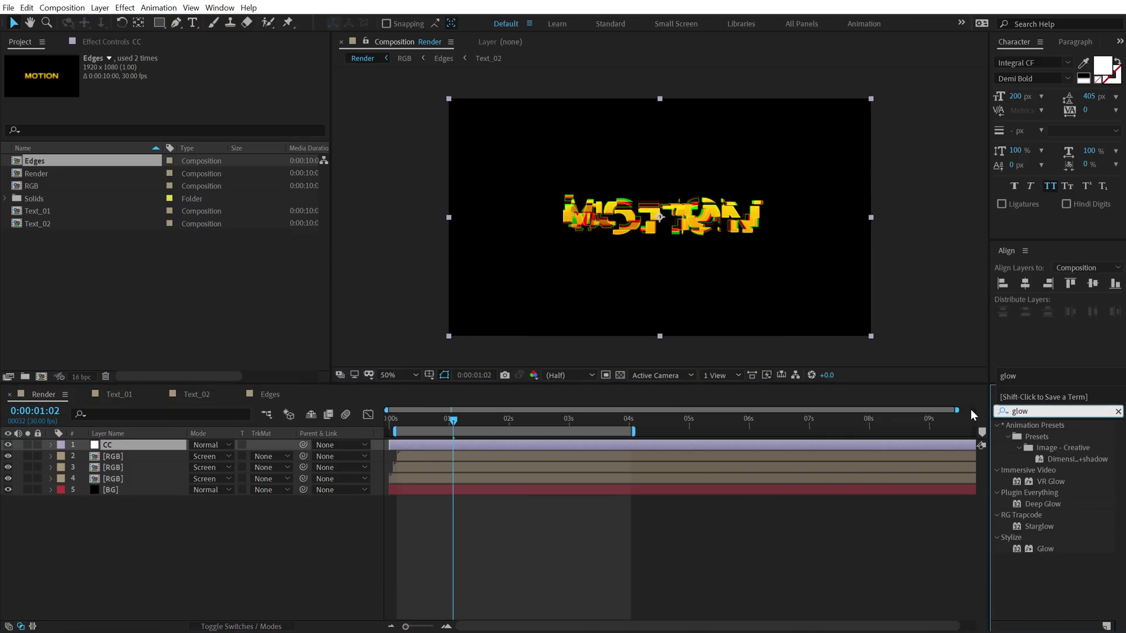
double_click(1048, 549)
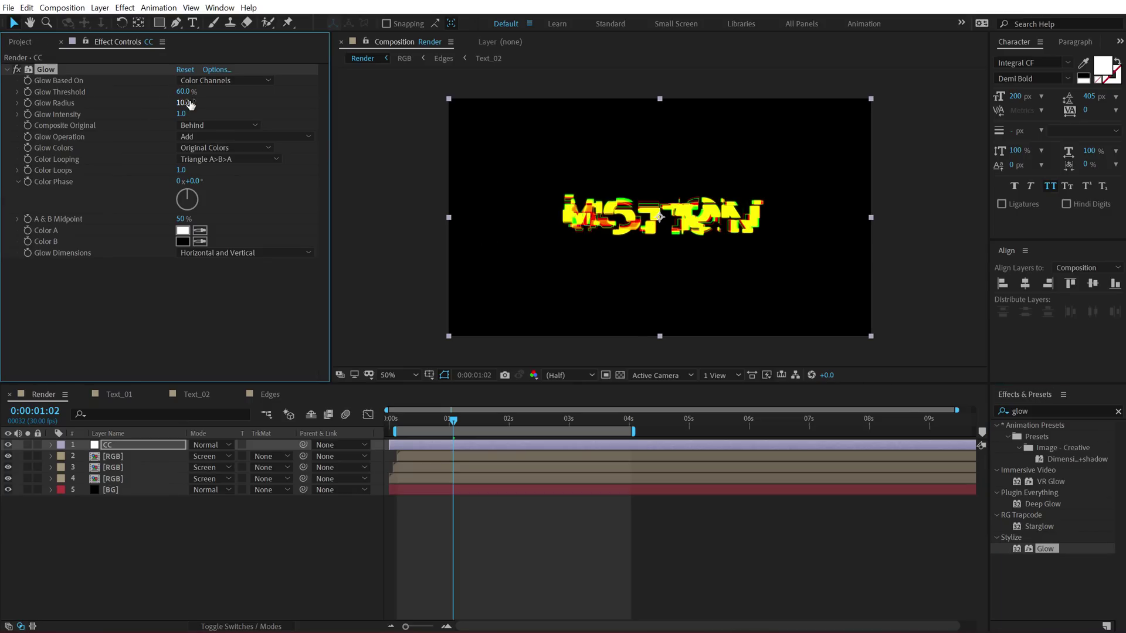
left_click_drag(194, 92, 306, 107)
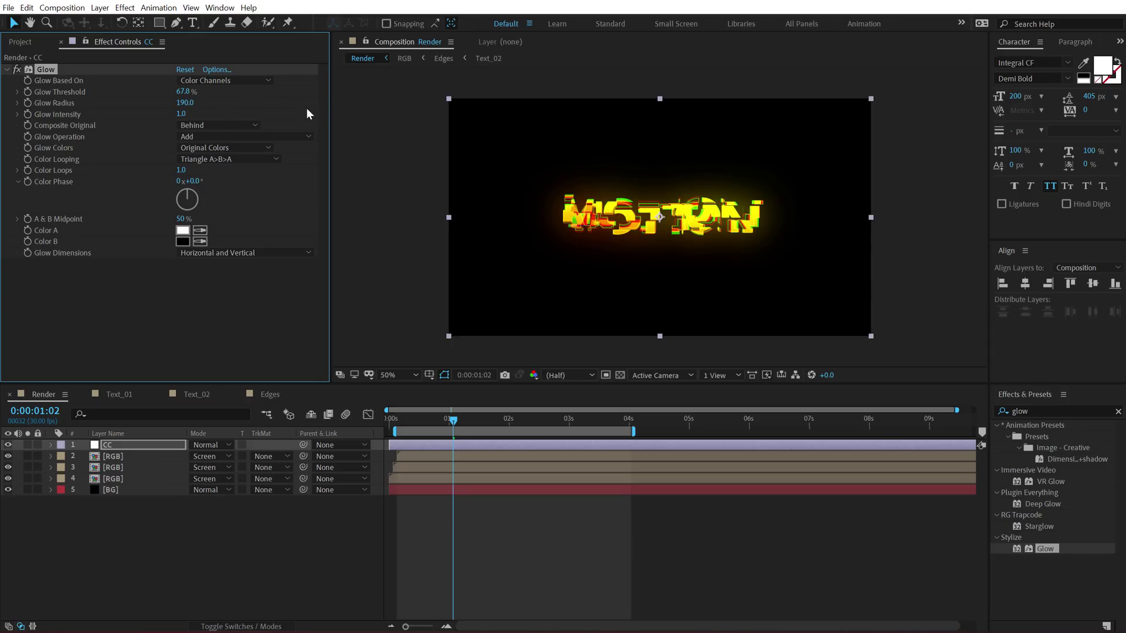
left_click_drag(185, 115, 165, 121)
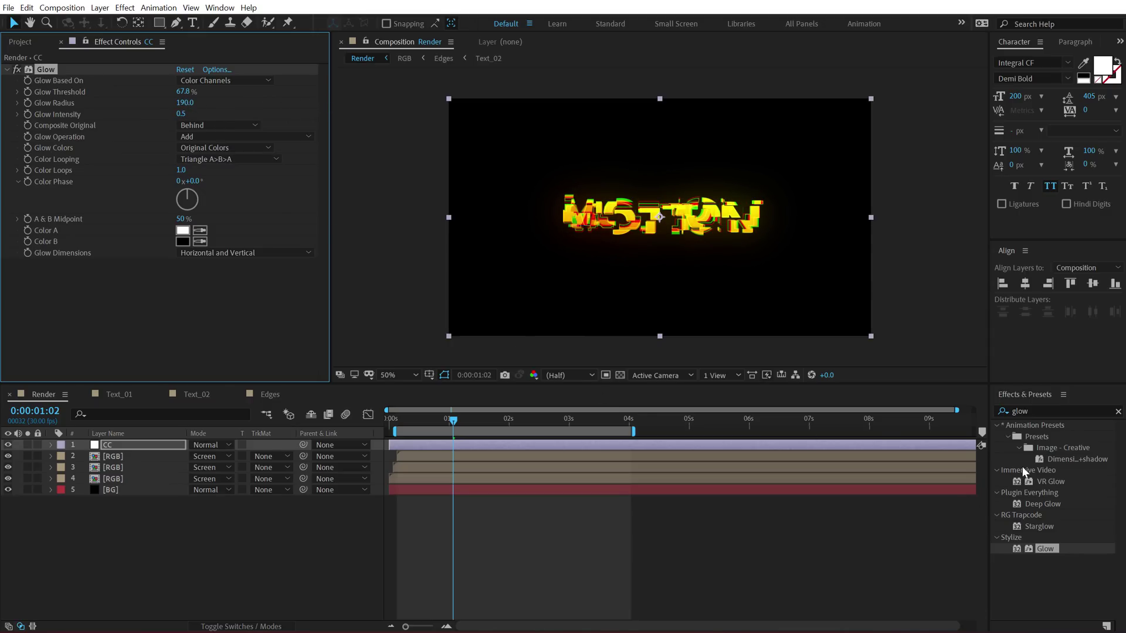
Step: Search the Effects & Presets panel for 'nois', correcting the mistyped 'bois'
left_click(1037, 412)
key("BackSpace")
type("bois")
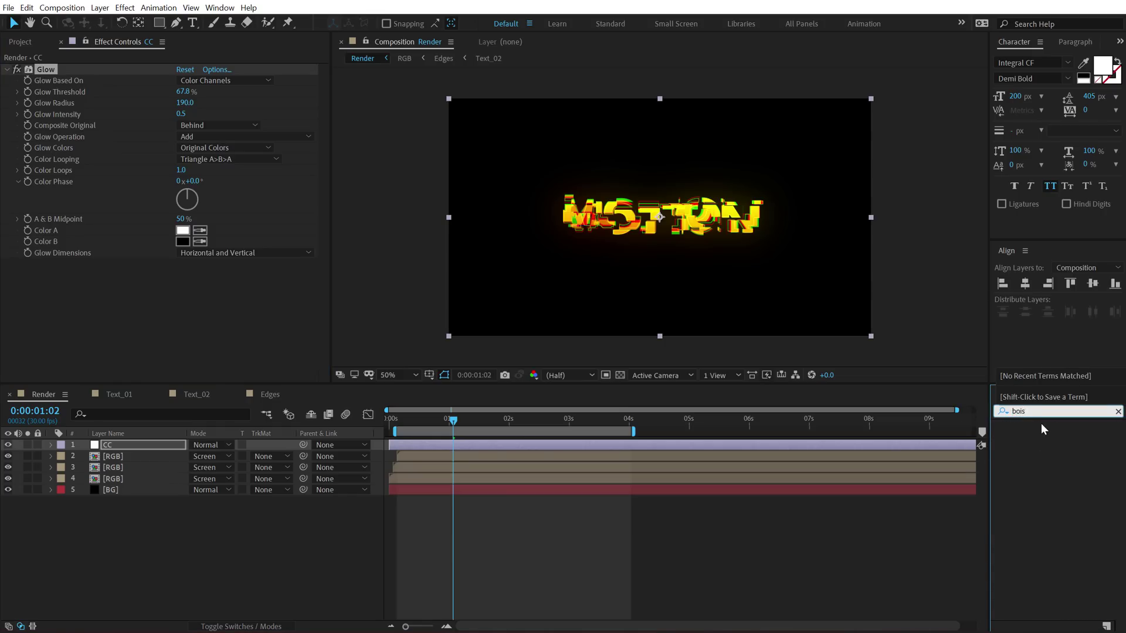
left_click_drag(1027, 411, 1018, 411)
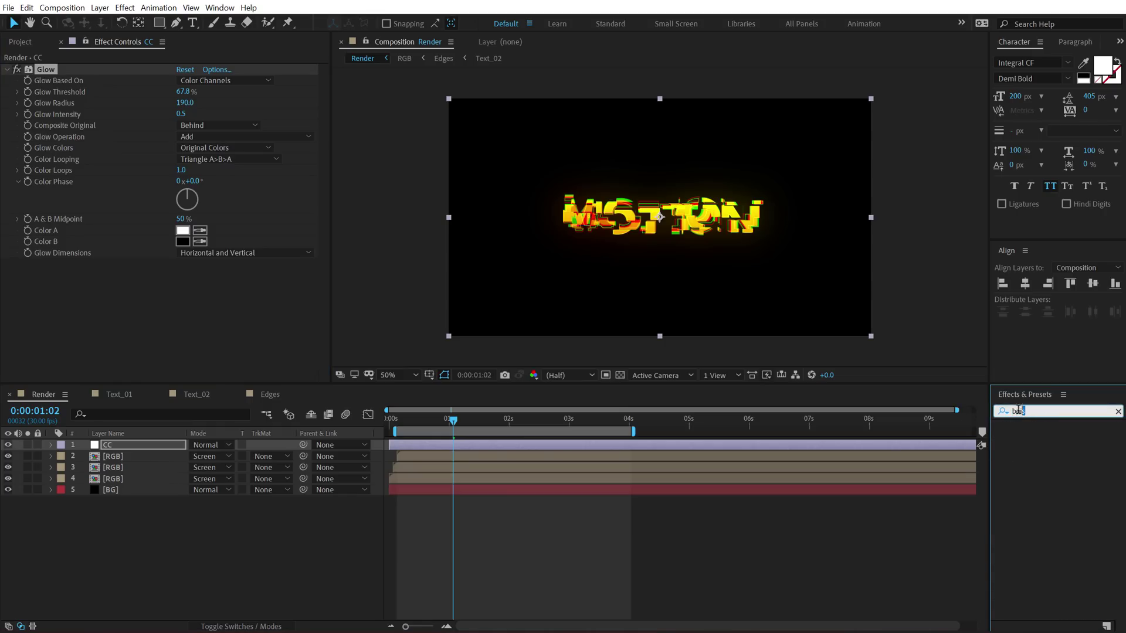
type("noise")
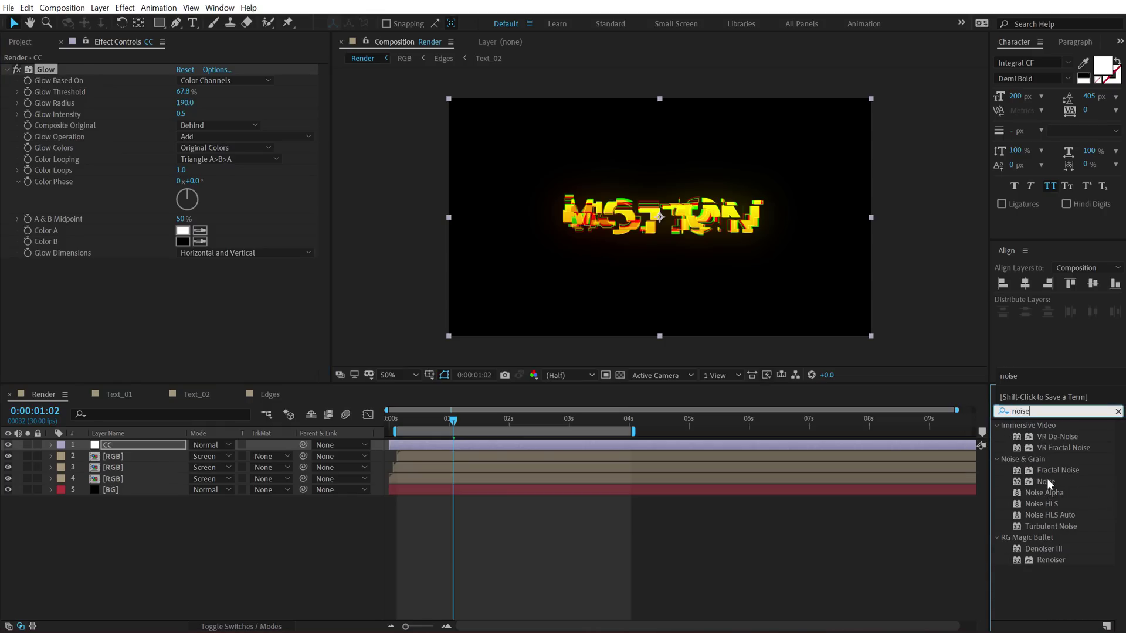
Step: Add the Noise effect to the CC layer below Glow with Amount of Noise 2.0%
left_click_drag(1048, 484, 199, 299)
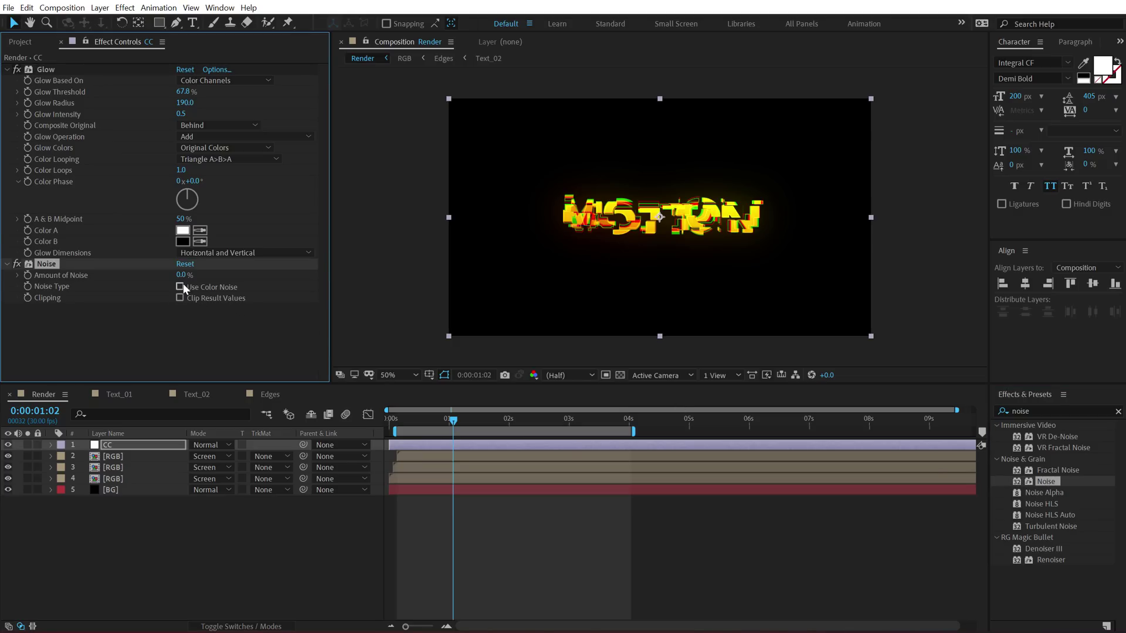
left_click(181, 275)
left_click(191, 342)
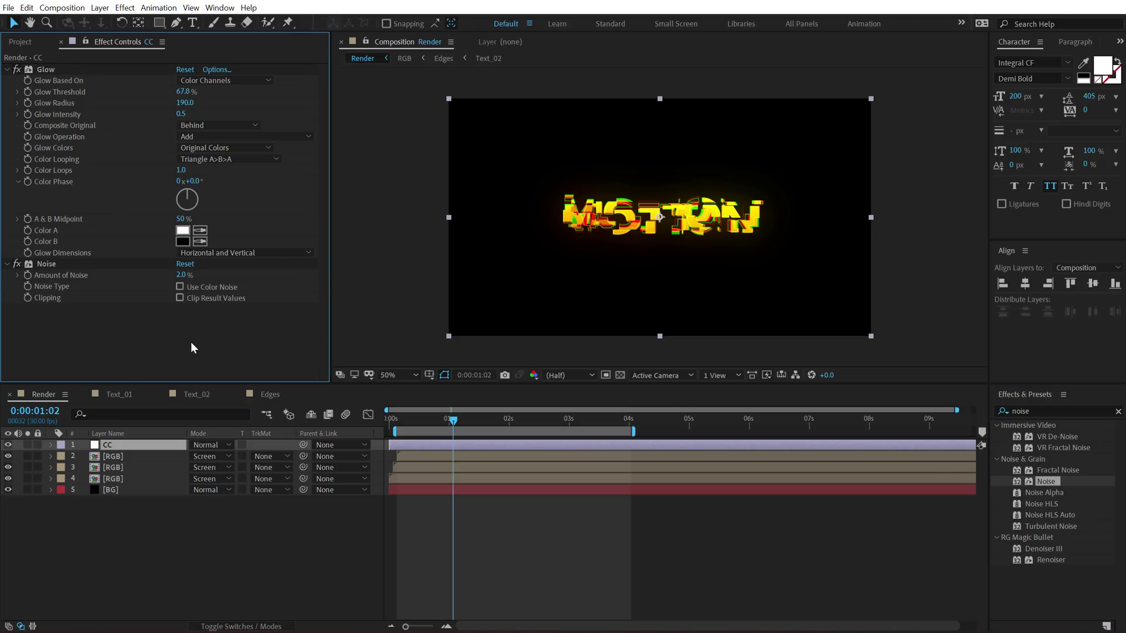
Step: View the composition at full resolution and move the current time to frame 4
key(".")
left_click(407, 421)
left_click_drag(407, 421, 401, 422)
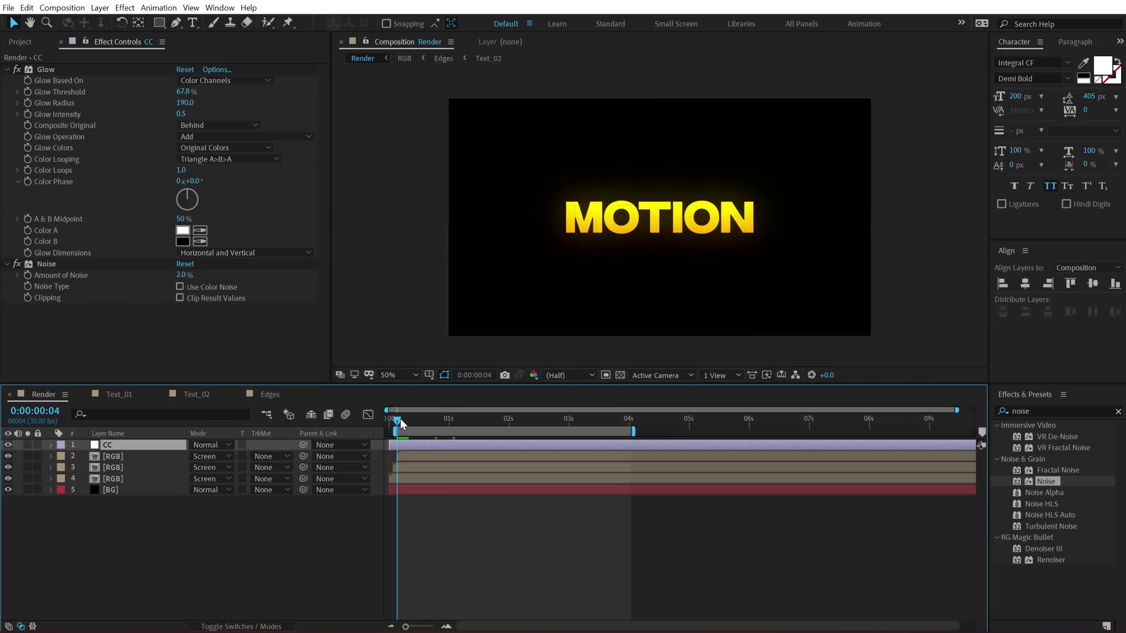